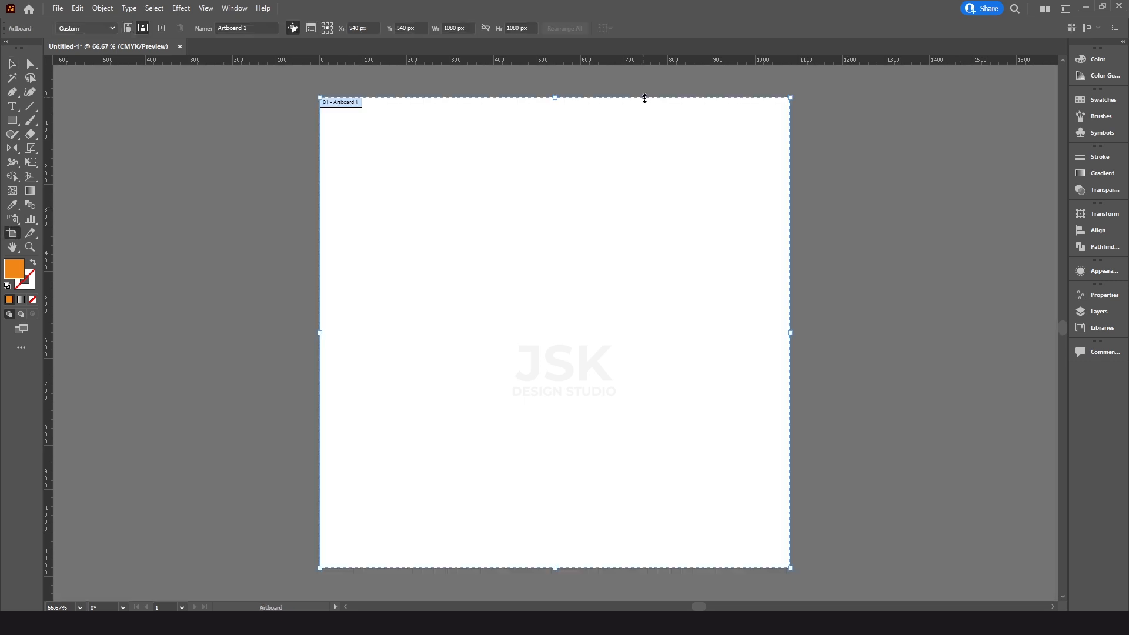
Check the artboard's width and height, and leave artboard editing.
left_click(449, 27)
left_click(515, 28)
key("Escape")
key("Escape")
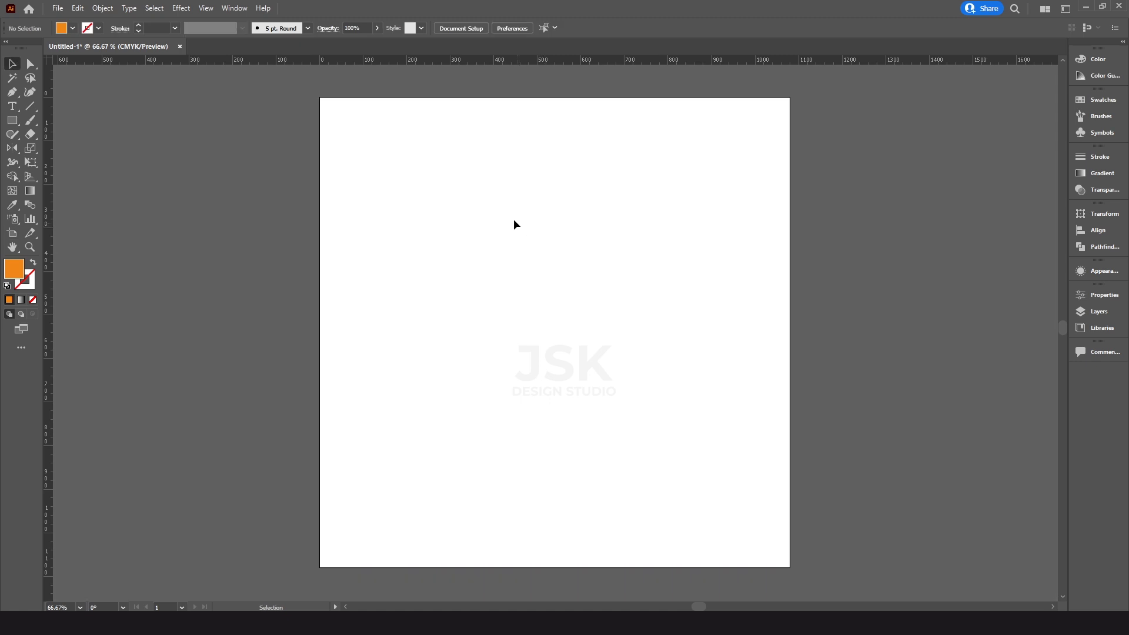
Create a rectangle 1080 px wide and 1080 px high.
left_click_drag(12, 120, 83, 120)
left_click(488, 264)
type("1080")
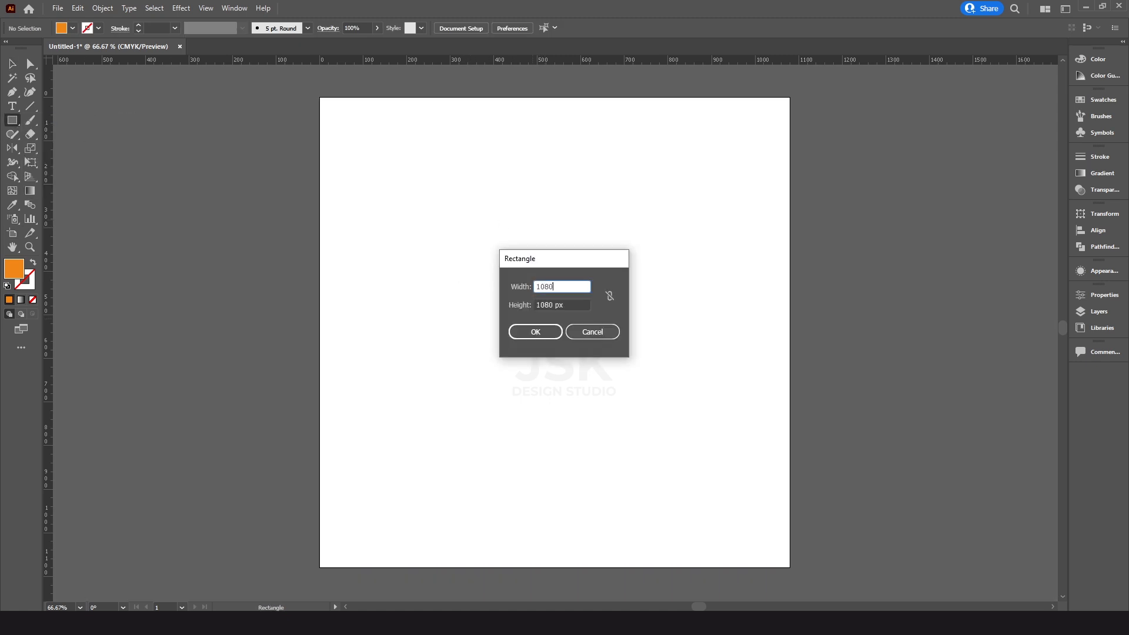
key("Tab")
type("10")
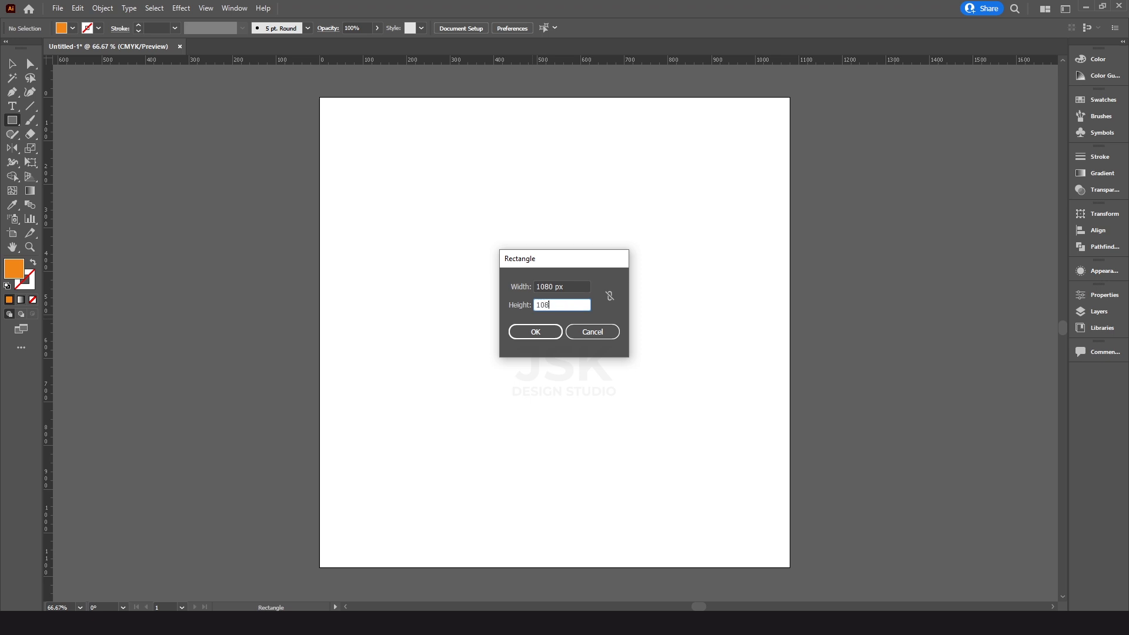
left_click(535, 331)
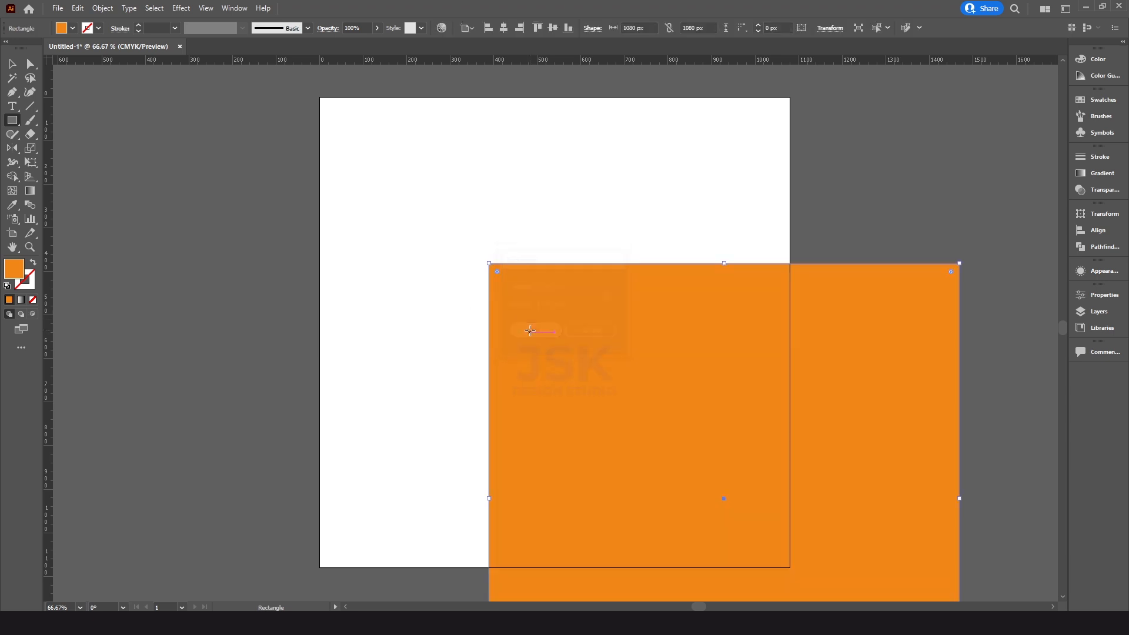
Centre the orange square vertically and horizontally on the artboard.
key("v")
left_click(552, 30)
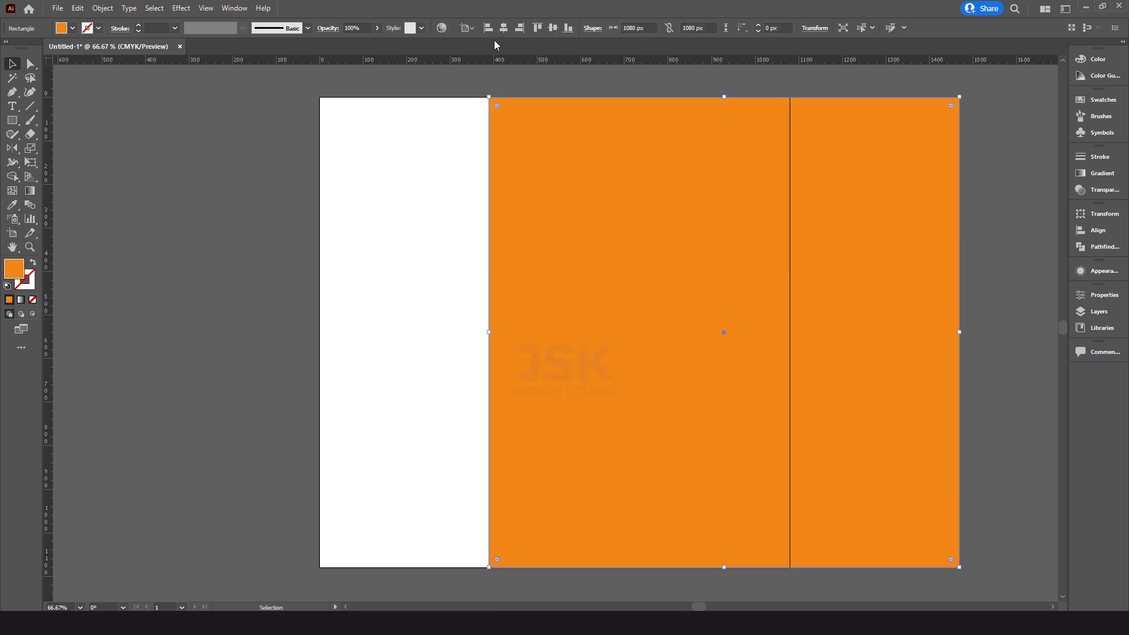
left_click(503, 29)
Fill the artboard-sized square with the blue sampled from the colour squares above the artboard.
left_click_drag(290, 136, 300, 243)
key("i")
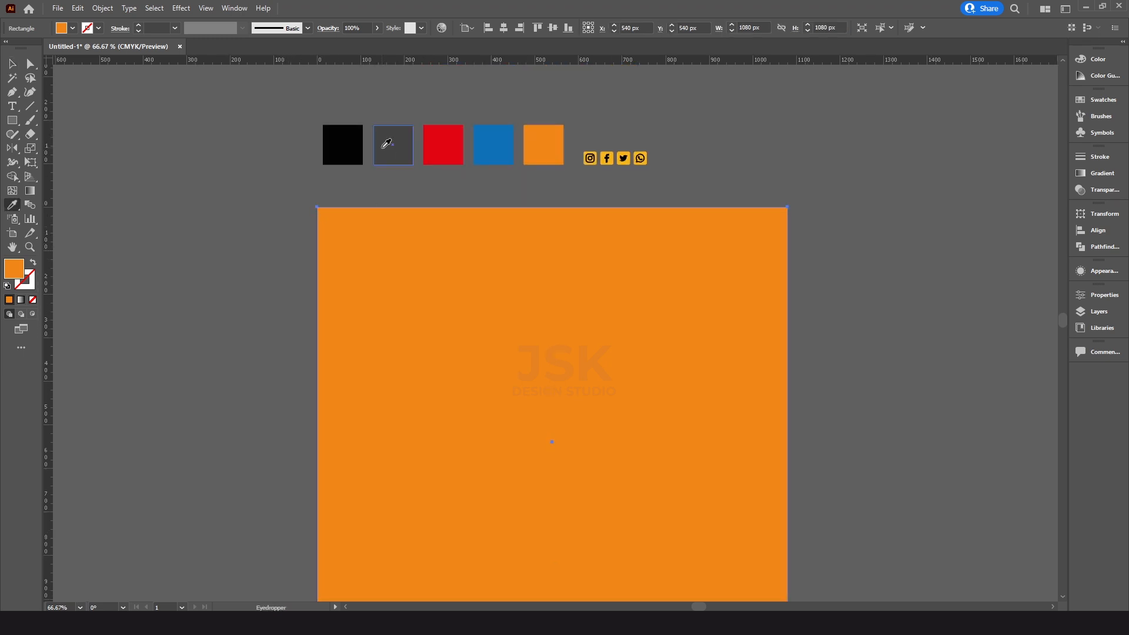
left_click(387, 143)
left_click(488, 147)
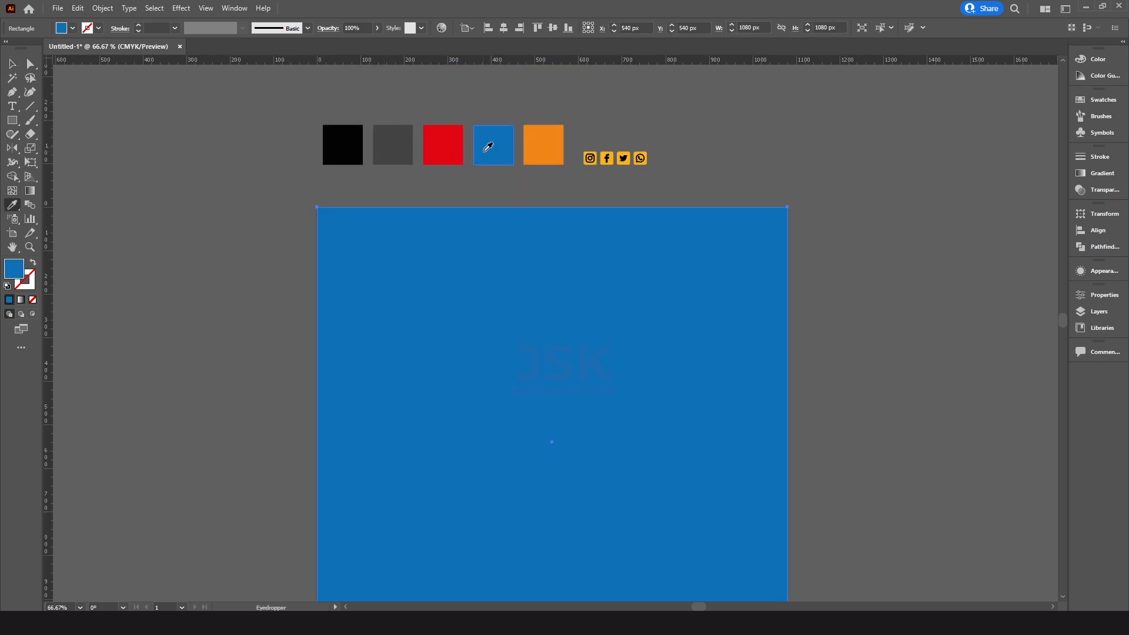
key("v")
key("ctrl+2")
Duplicate the blue square with an offset and fill the copy with the sampled orange.
left_click_drag(269, 273, 495, 223)
scroll(429, 242, "right", 3)
left_click(366, 254)
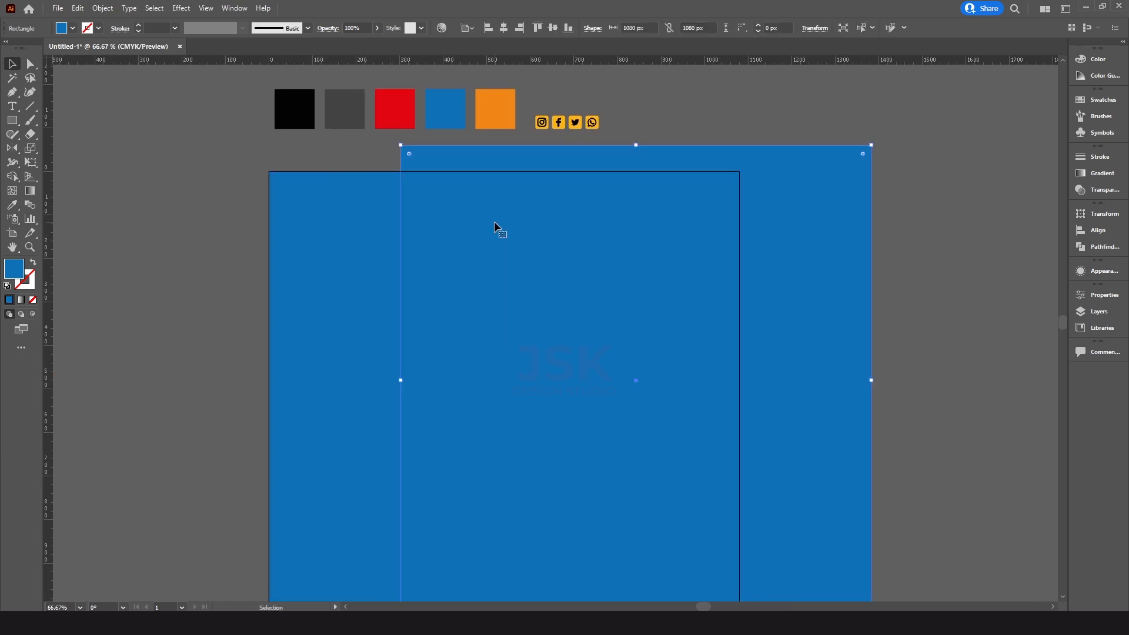
key("i")
left_click(497, 109)
key("v")
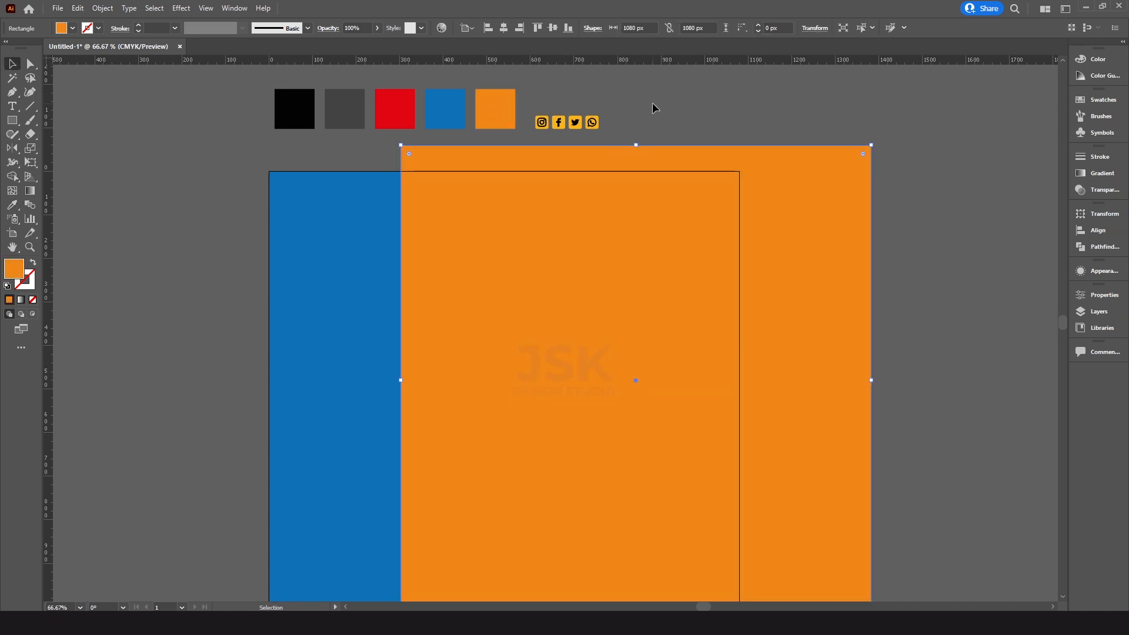
Resize the orange copy to 500 px wide and 700 px high.
left_click(814, 28)
double_click(782, 47)
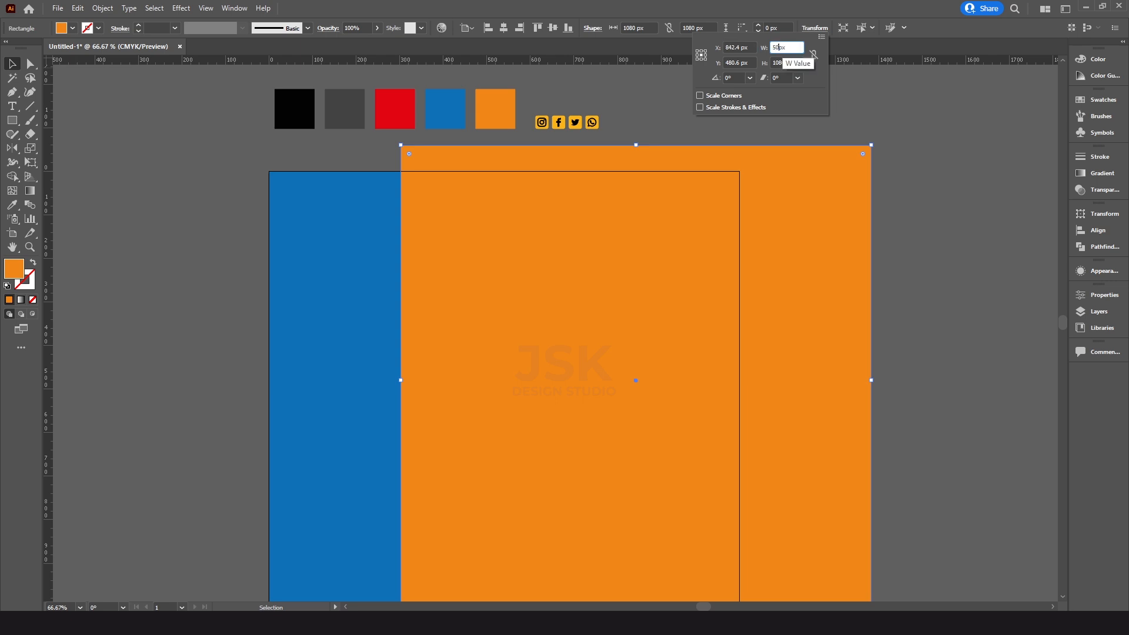
type("500")
key("Tab")
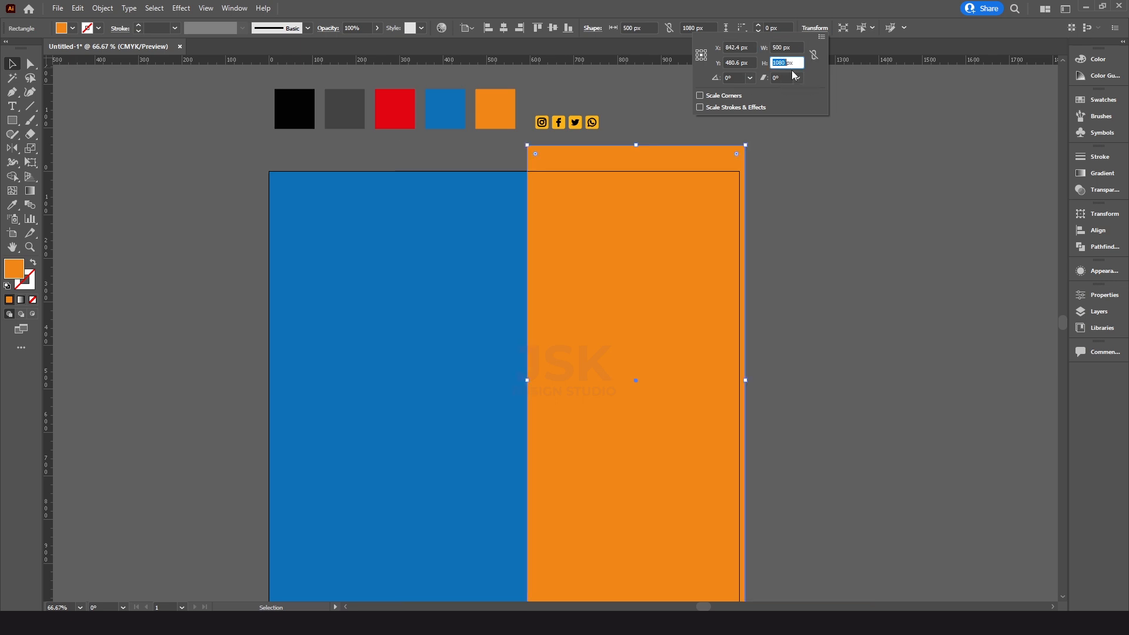
type("700")
key("Return")
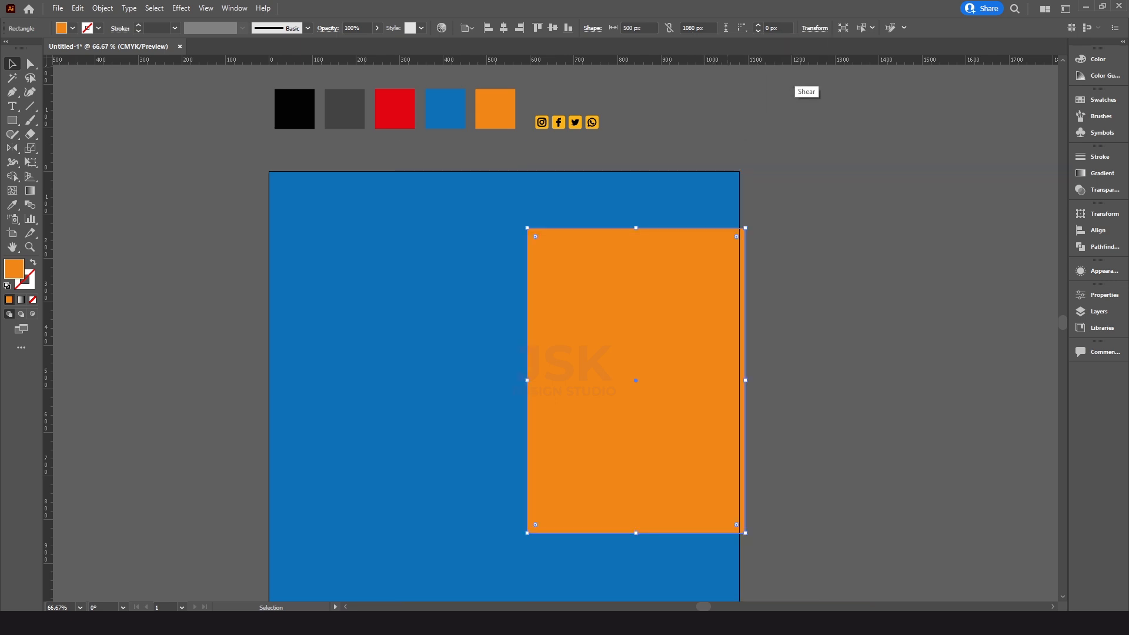
Align the orange rectangle to the artboard's horizontal centre and top edge.
left_click(503, 28)
left_click(538, 29)
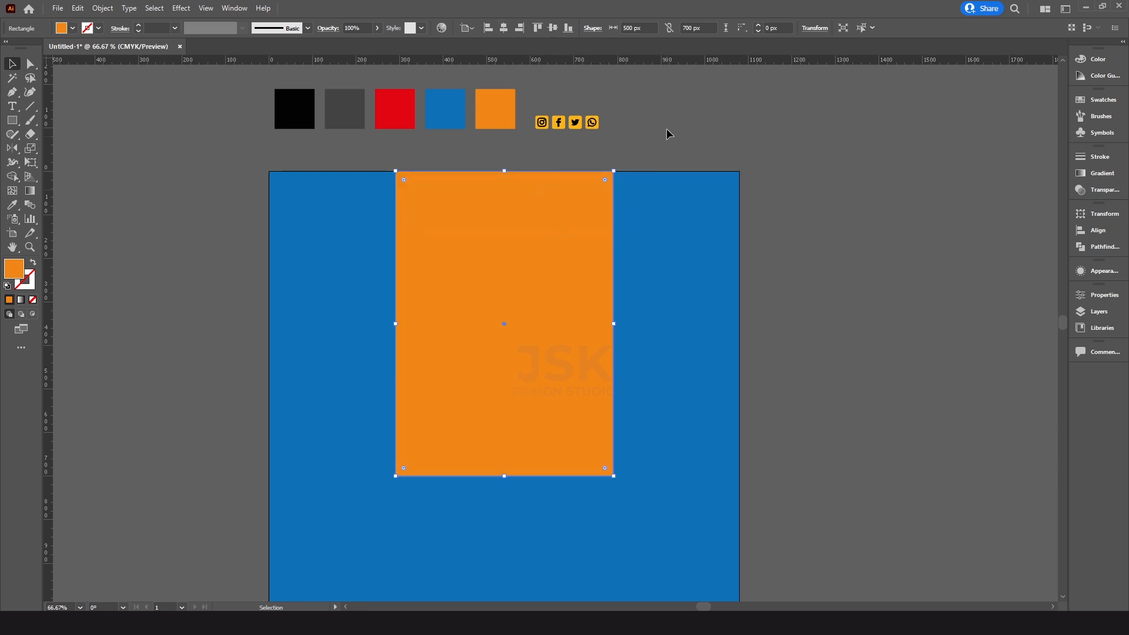
left_click(655, 254)
scroll(657, 212, "down", 3)
left_click(498, 292)
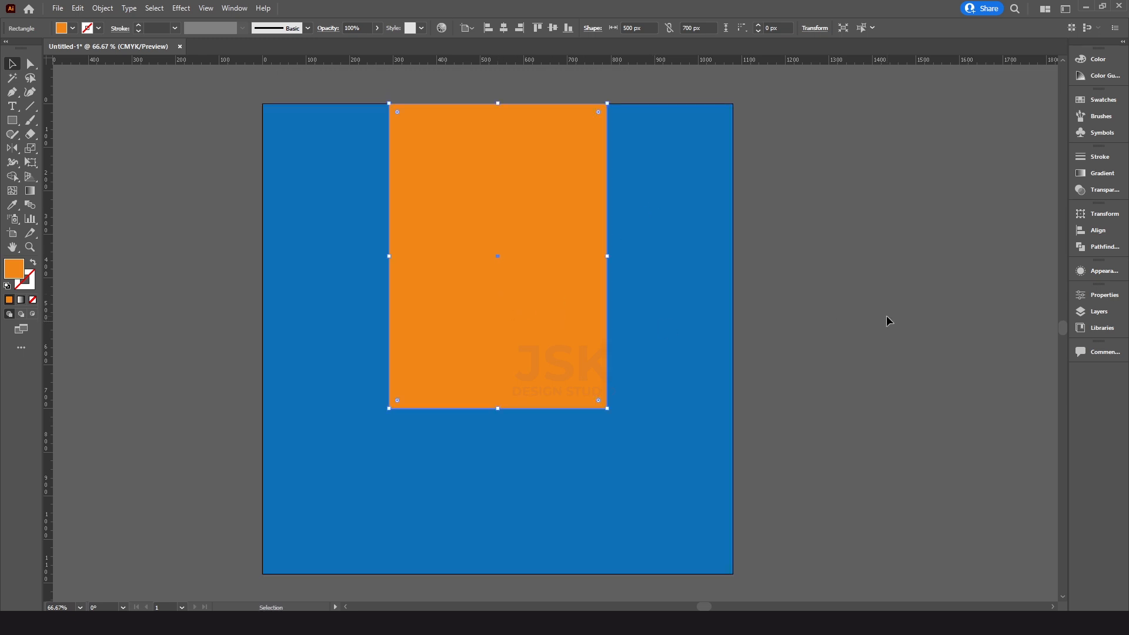
left_click(881, 285)
Bring the yellow and red shoe images to the front and move both onto the artboard.
left_click_drag(826, 266, 871, 351)
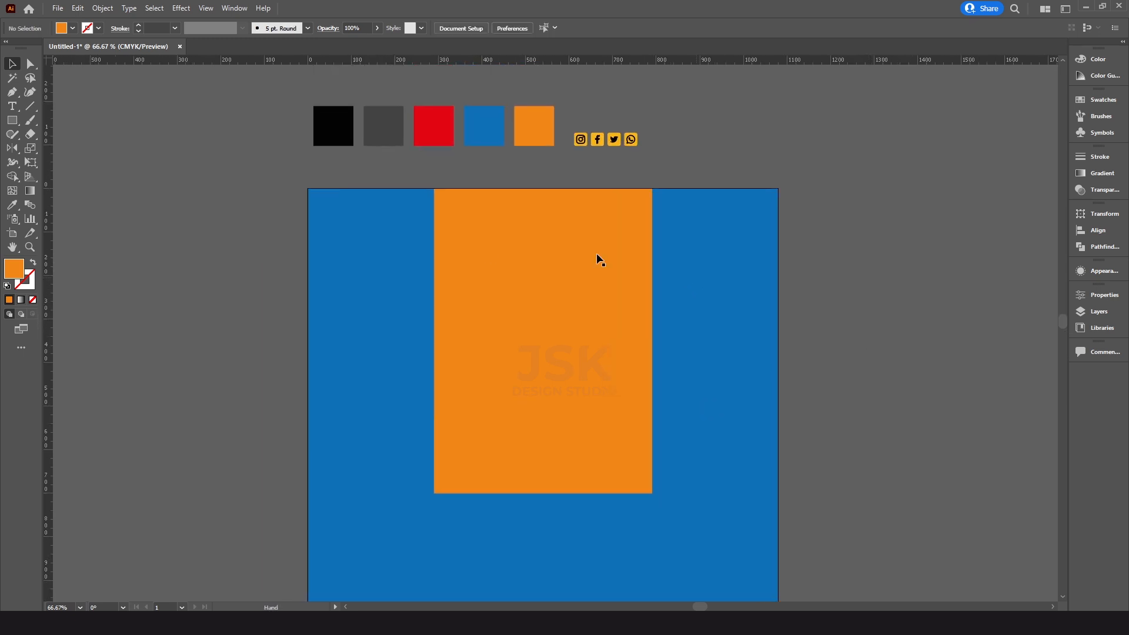
left_click_drag(95, 313, 541, 242)
left_click_drag(378, 319, 742, 254)
left_click_drag(743, 254, 540, 295)
left_click_drag(74, 347, 339, 439)
left_click(443, 248)
left_click(342, 387, "shift")
right_click(451, 258)
mouse_move(513, 353)
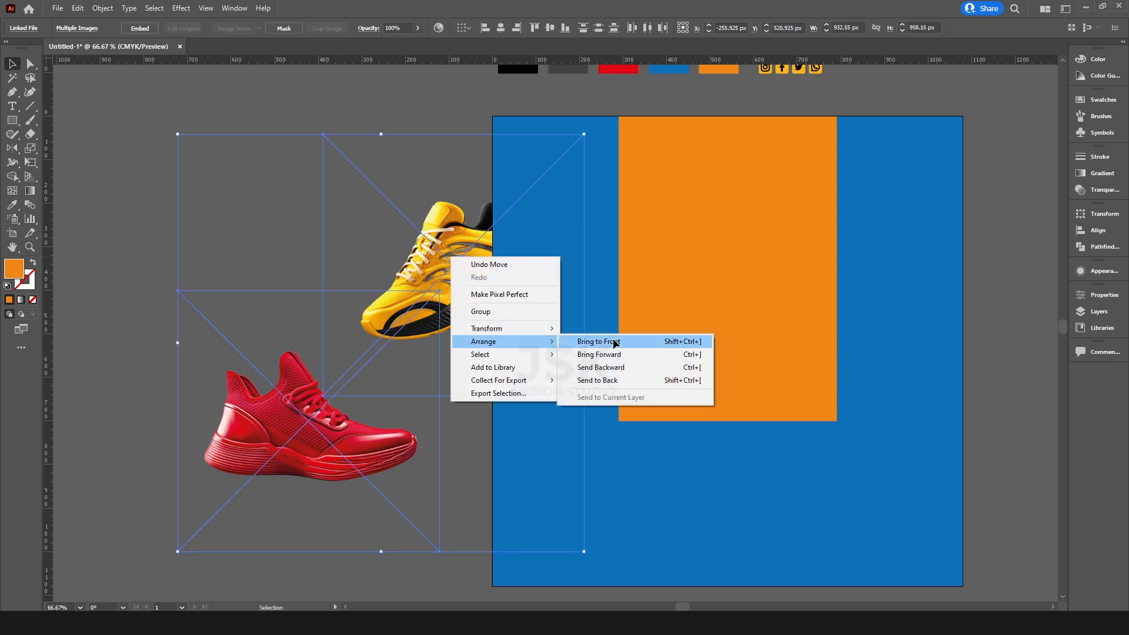
left_click(615, 343)
left_click_drag(509, 281, 860, 288)
left_click(1023, 335)
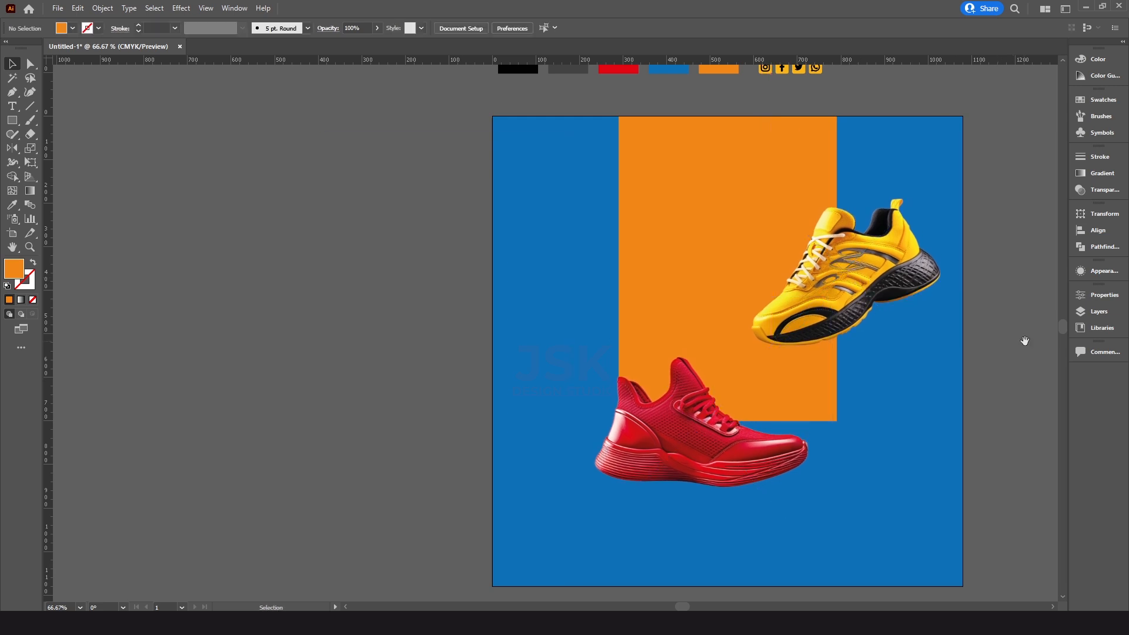
Shrink the yellow shoe slightly and place it across the orange rectangle's right edge.
left_click(869, 287)
left_click_drag(971, 274, 943, 276)
left_click_drag(854, 289, 830, 297)
left_click(988, 310)
Enlarge the red shoe image to about 796 px square and move it up over the orange rectangle.
scroll(690, 393, "down", 2)
left_click(692, 395)
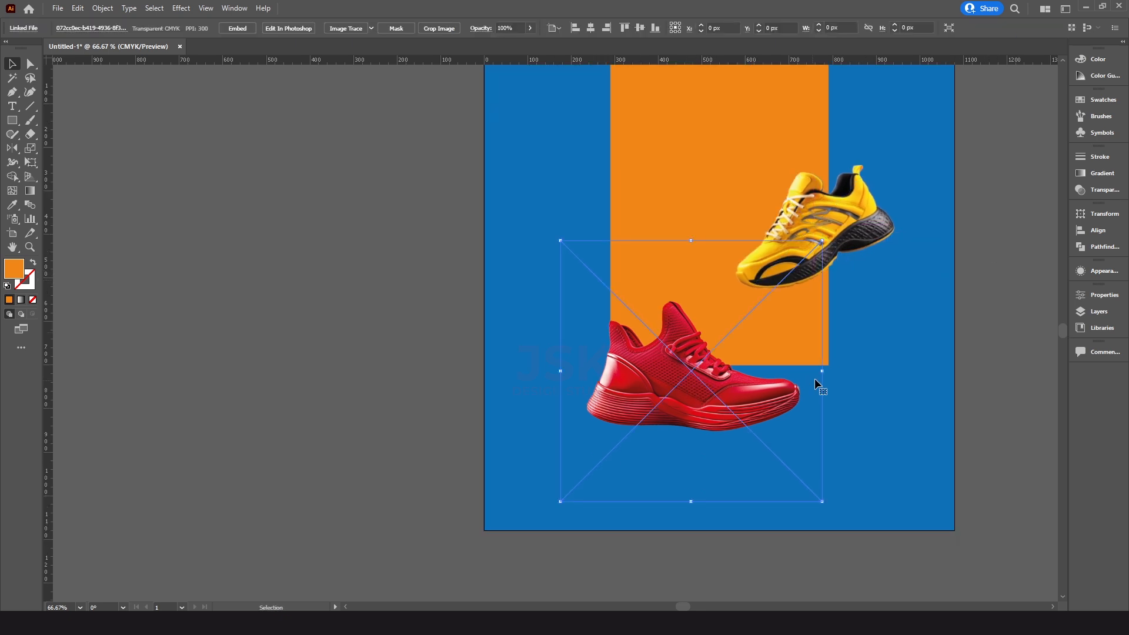
left_click_drag(817, 372, 869, 355)
left_click_drag(687, 444, 680, 372)
Rotate the red shoe slightly clockwise with Free Transform and nudge it down and to the left.
key("e")
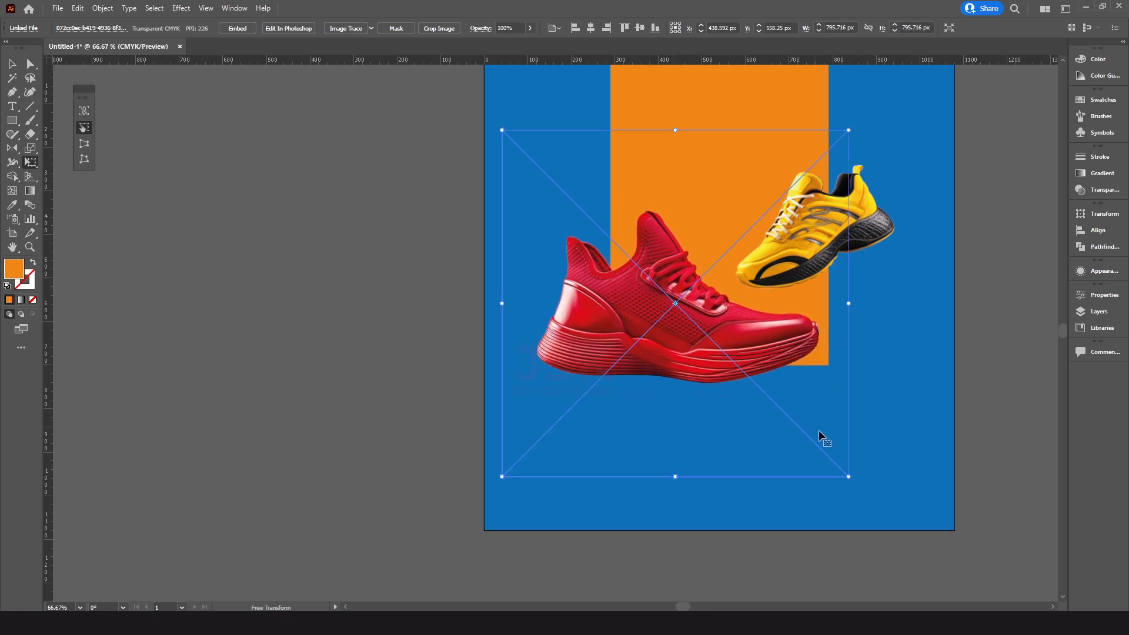
left_click_drag(820, 495, 755, 500)
left_click_drag(704, 312, 695, 324)
key("v")
Lock the blue background square.
left_click(954, 326)
scroll(956, 333, "up", 2)
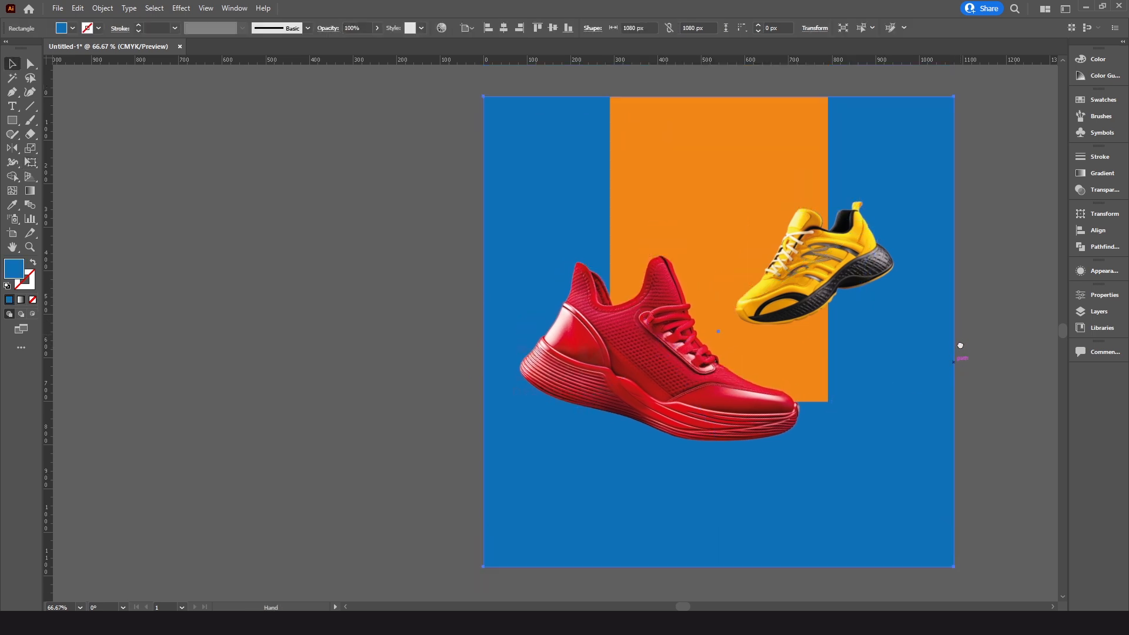
left_click(980, 299)
left_click(873, 163)
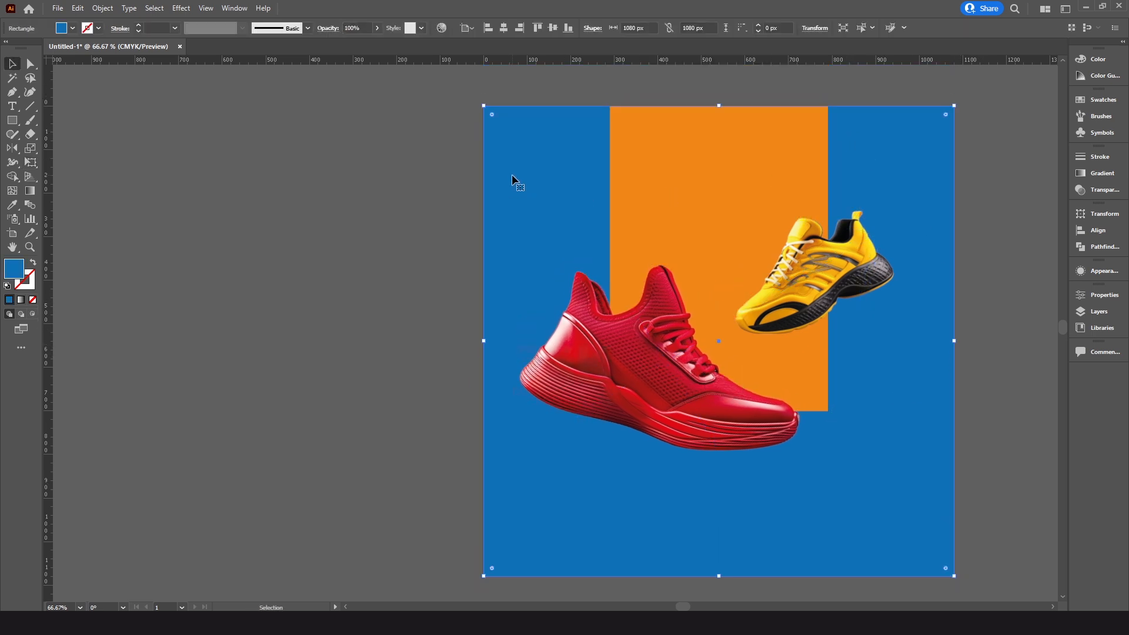
left_click(97, 9)
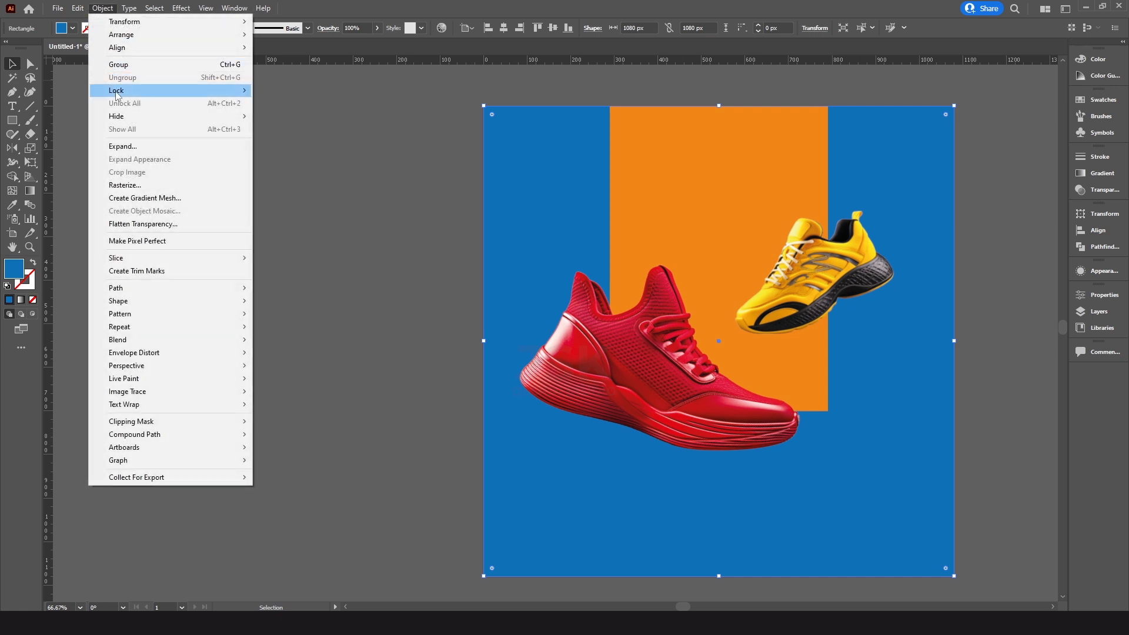
mouse_move(241, 90)
left_click(284, 91)
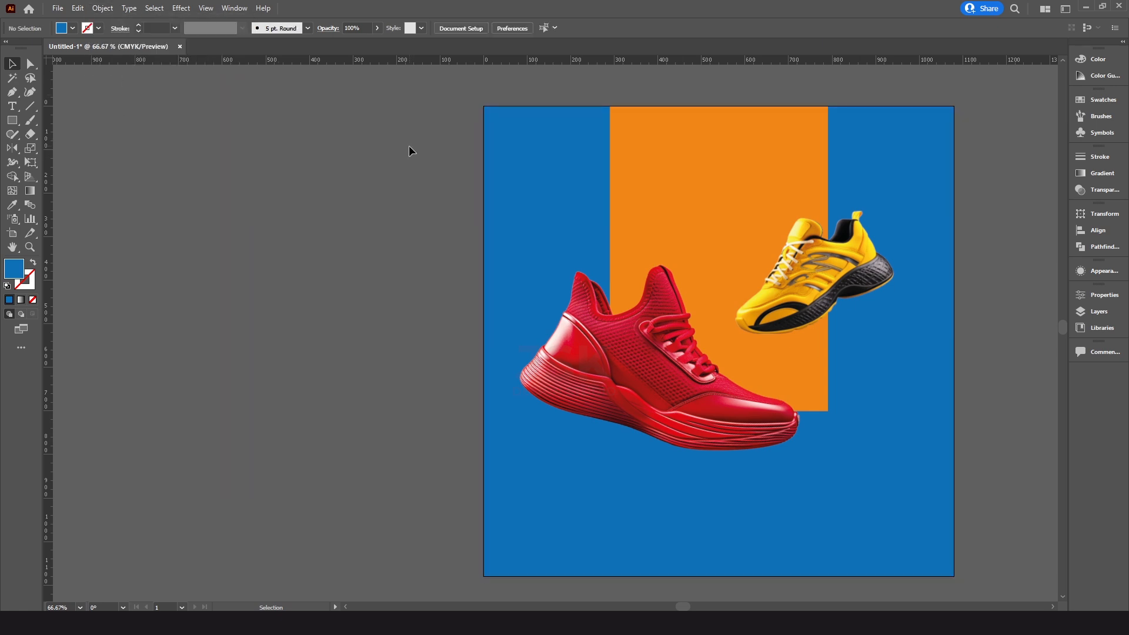
Round only the orange rectangle's lower-right corner.
left_click_drag(367, 154, 317, 154)
left_click(492, 157)
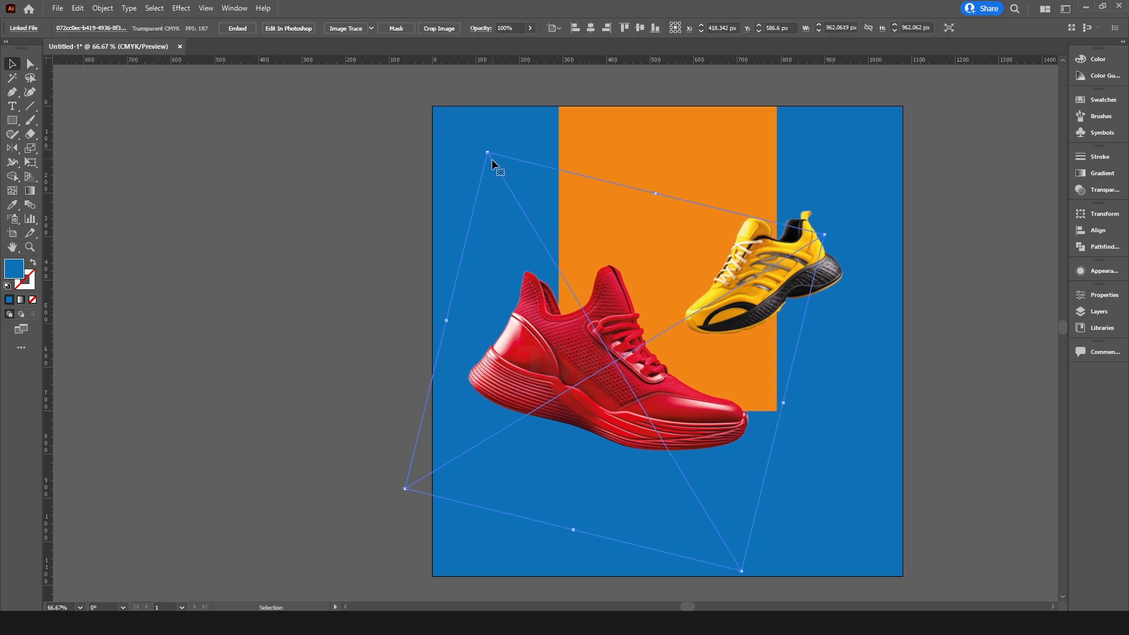
left_click(465, 140)
left_click(631, 134)
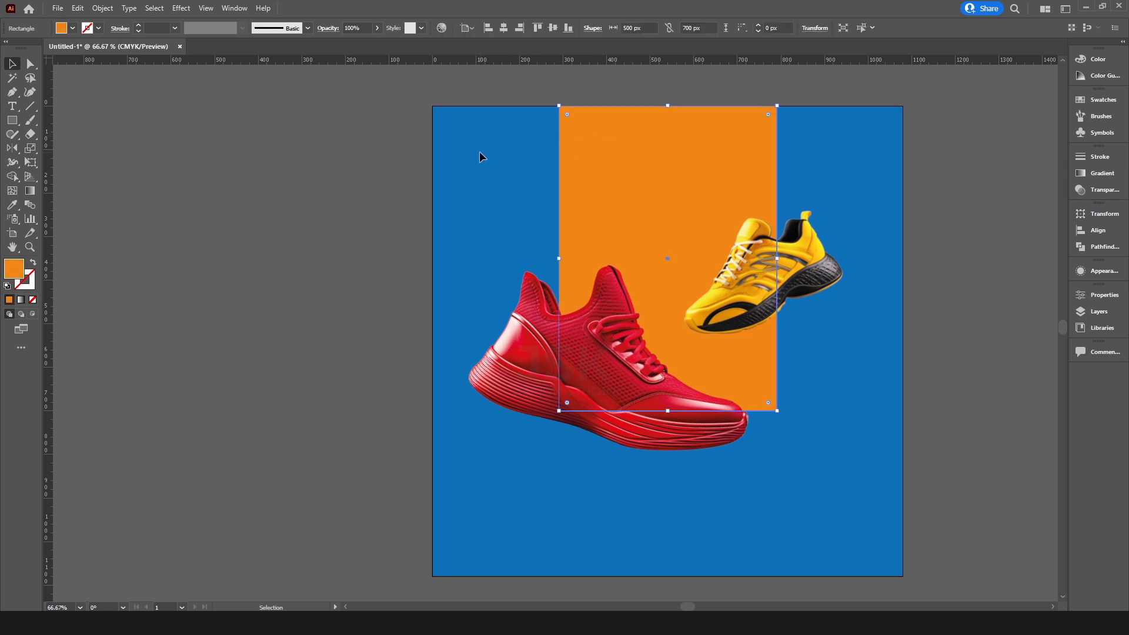
left_click(30, 63)
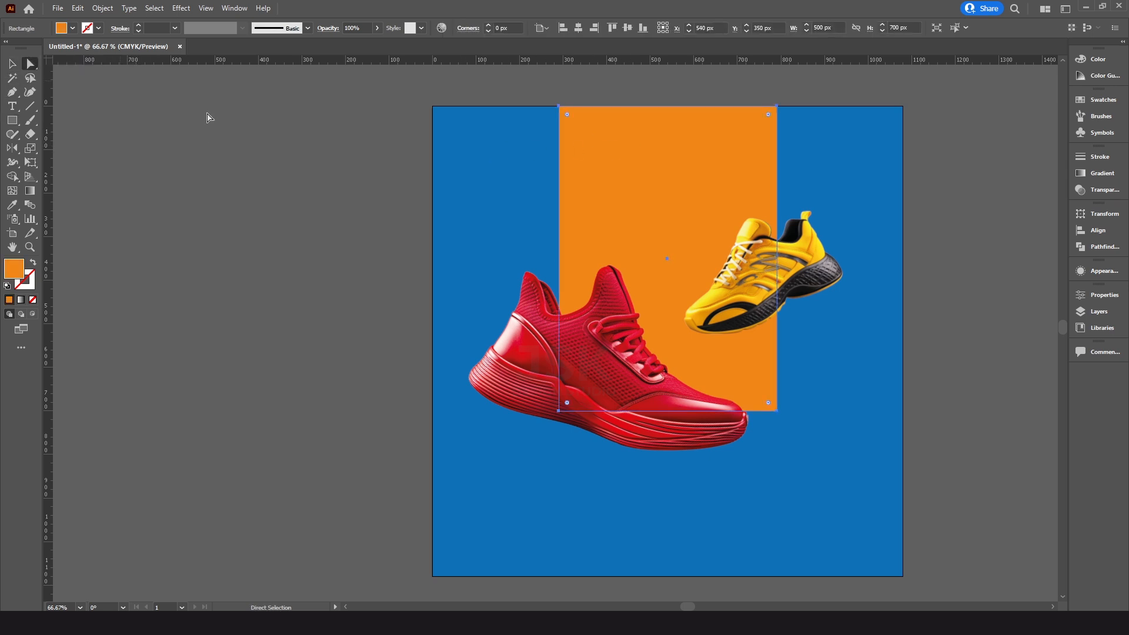
left_click(777, 412)
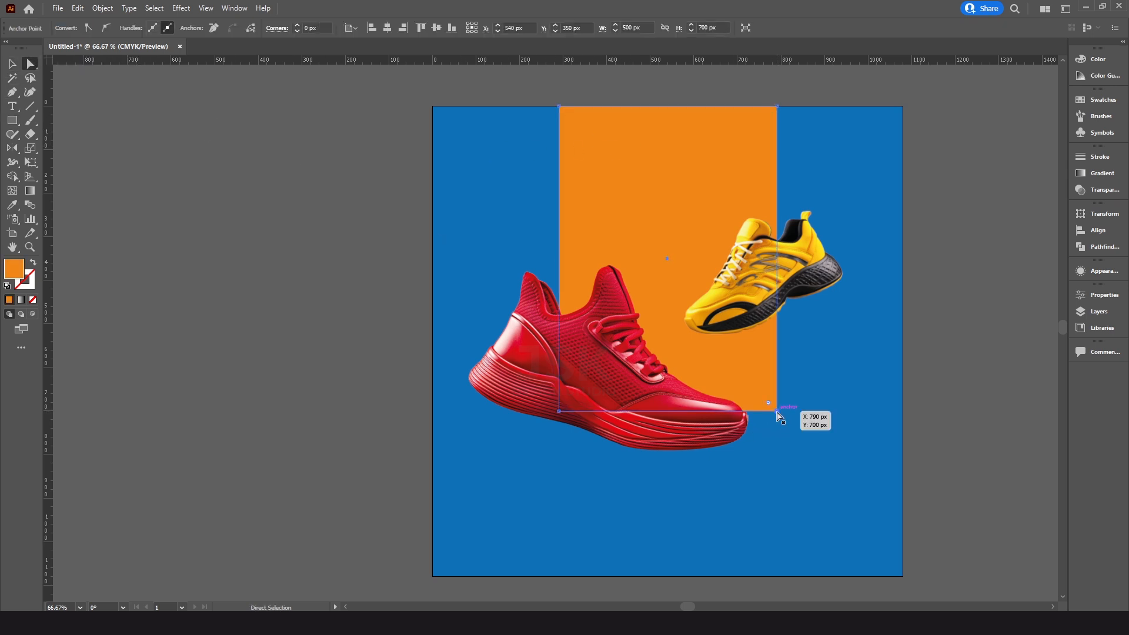
left_click_drag(770, 404, 755, 389)
key("v")
left_click(949, 374)
Add the text "New" near the artboard's upper-left corner, scaled to about 123 pt.
left_click_drag(948, 375, 950, 410)
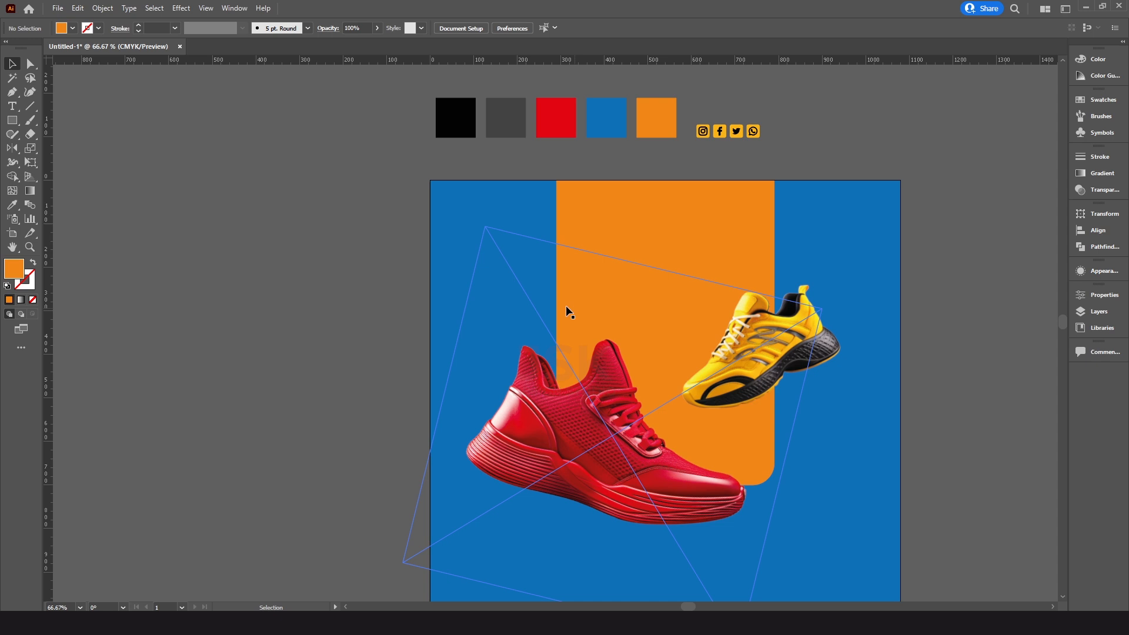
left_click_drag(17, 110, 47, 109)
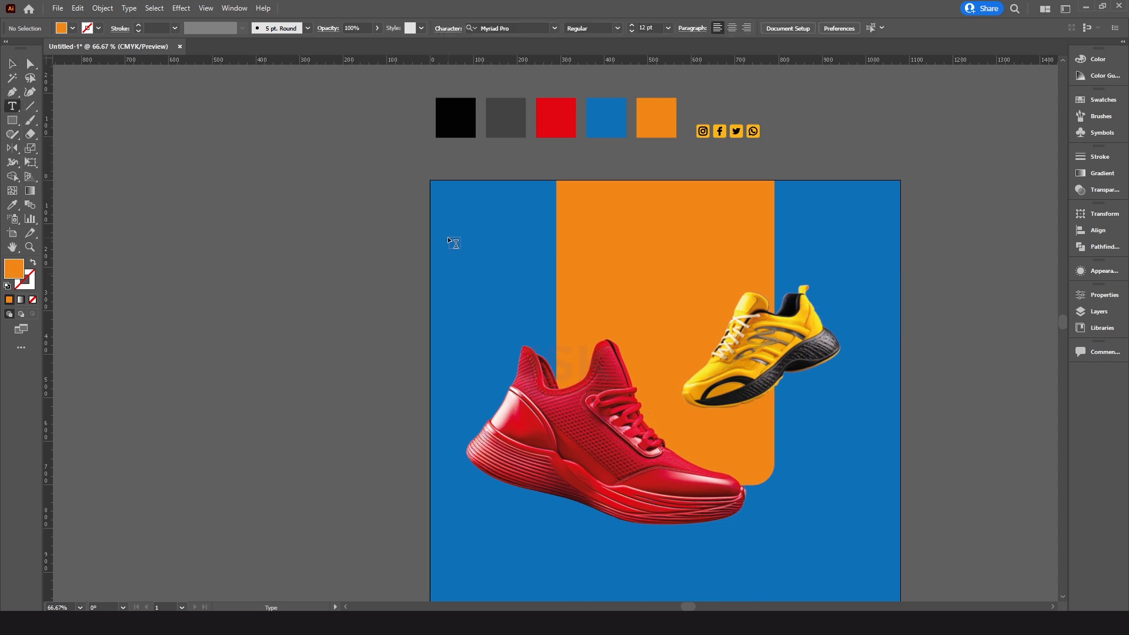
left_click(469, 211)
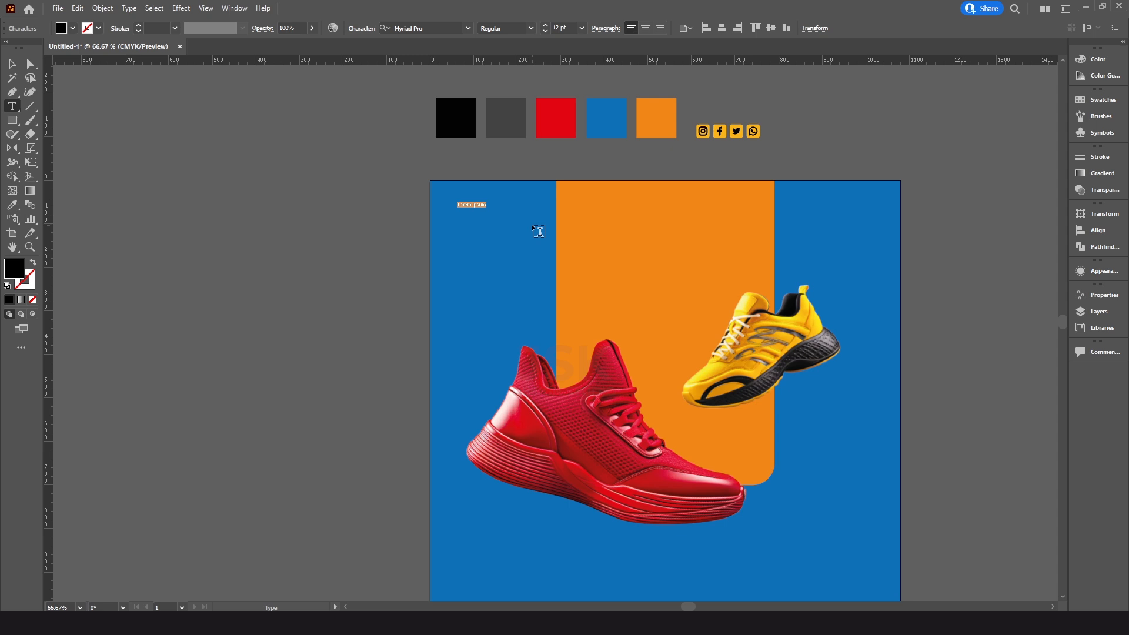
key("BackSpace")
key("Escape")
left_click_drag(469, 200, 526, 169)
left_click_drag(462, 215, 492, 251)
key("t")
double_click(492, 242)
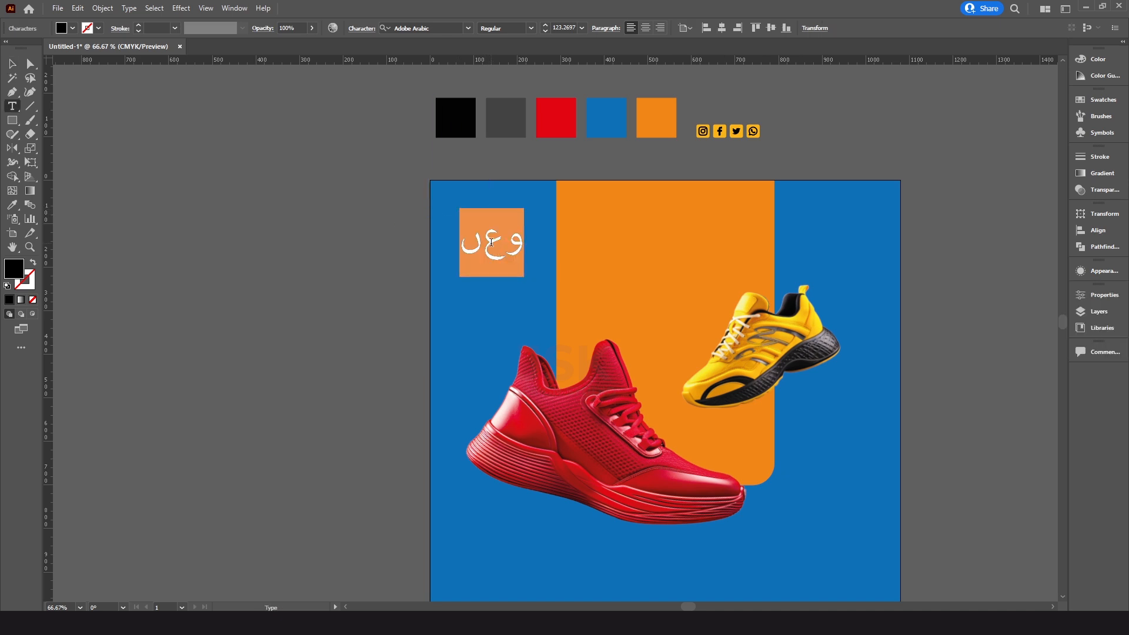
type("New")
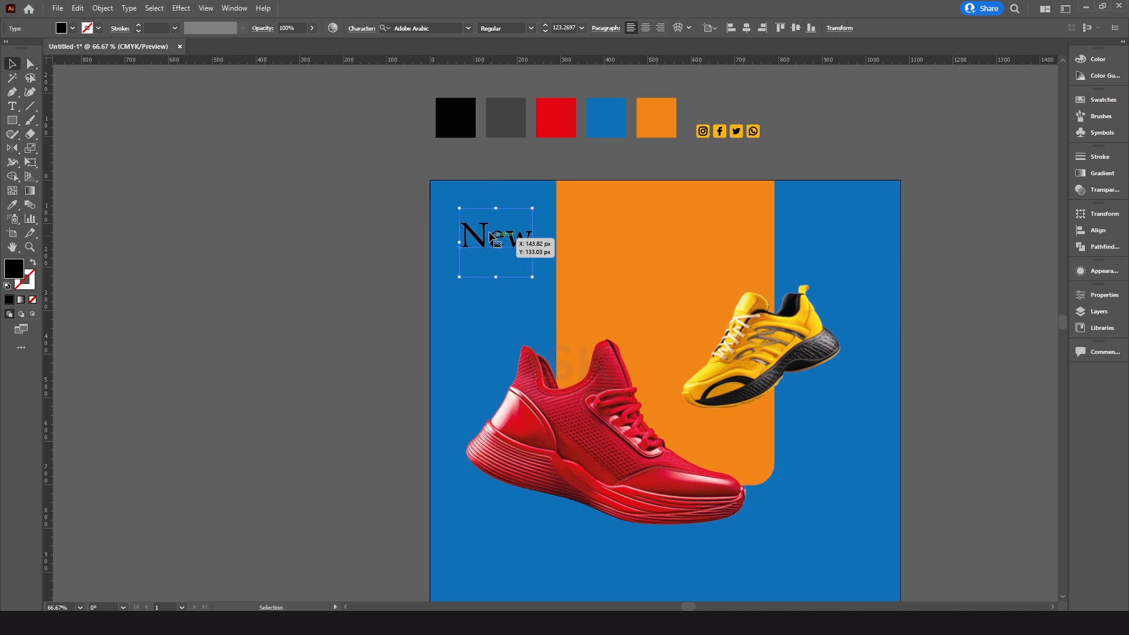
Set the "New" text to all caps.
double_click(492, 234)
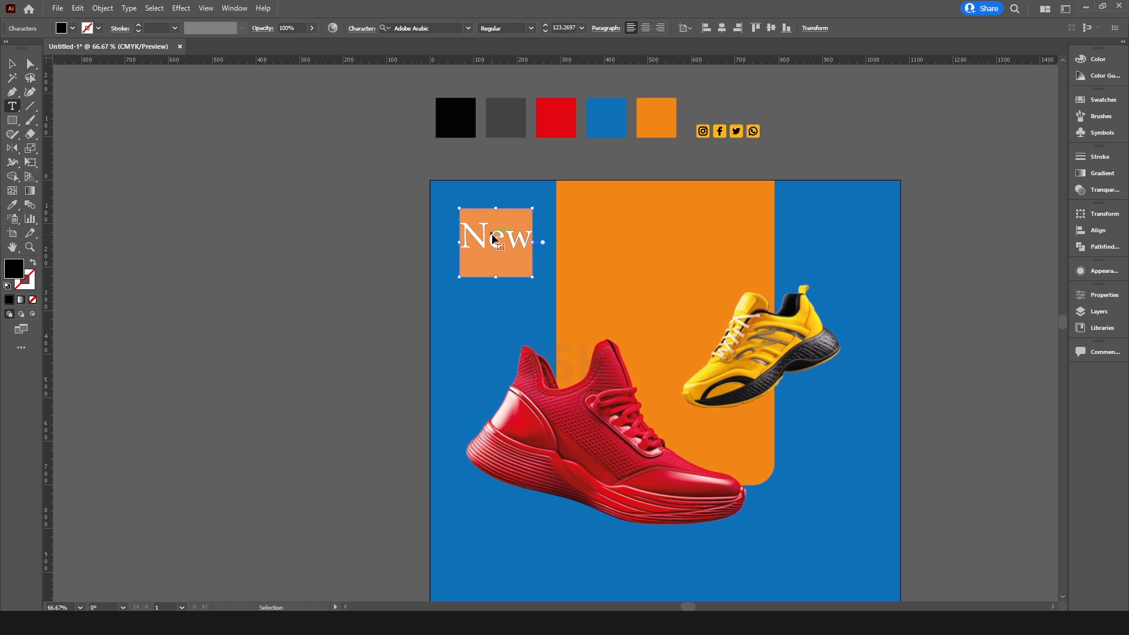
key("ctrl+t")
left_click(791, 247)
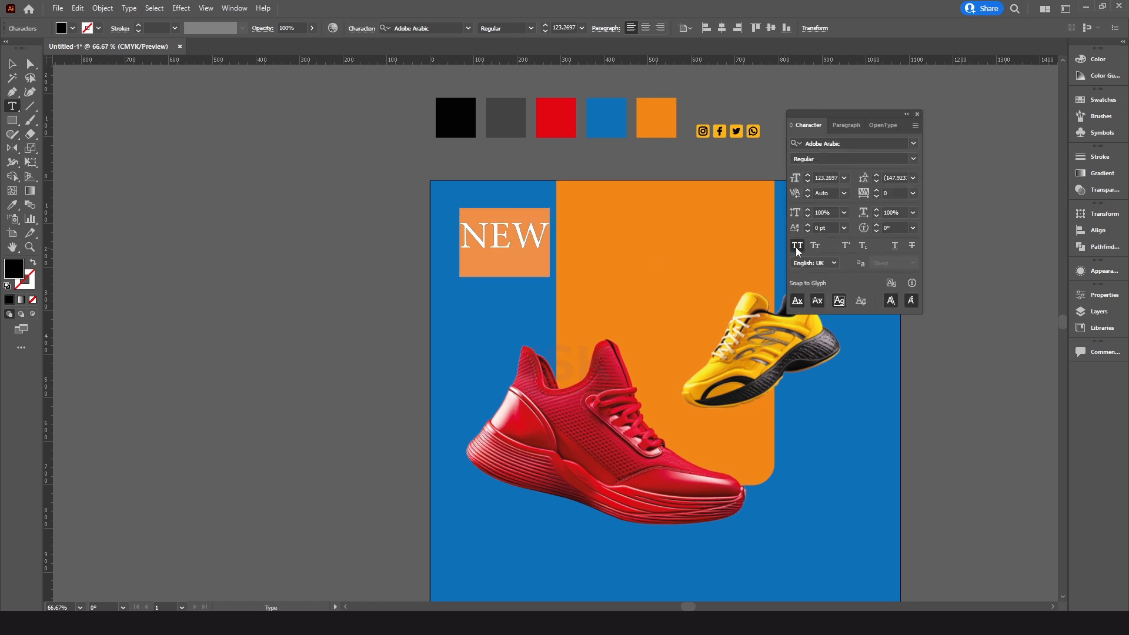
key("ctrl+t")
Change the "NEW" text's font to Bebas Neue Bold.
left_click(406, 32)
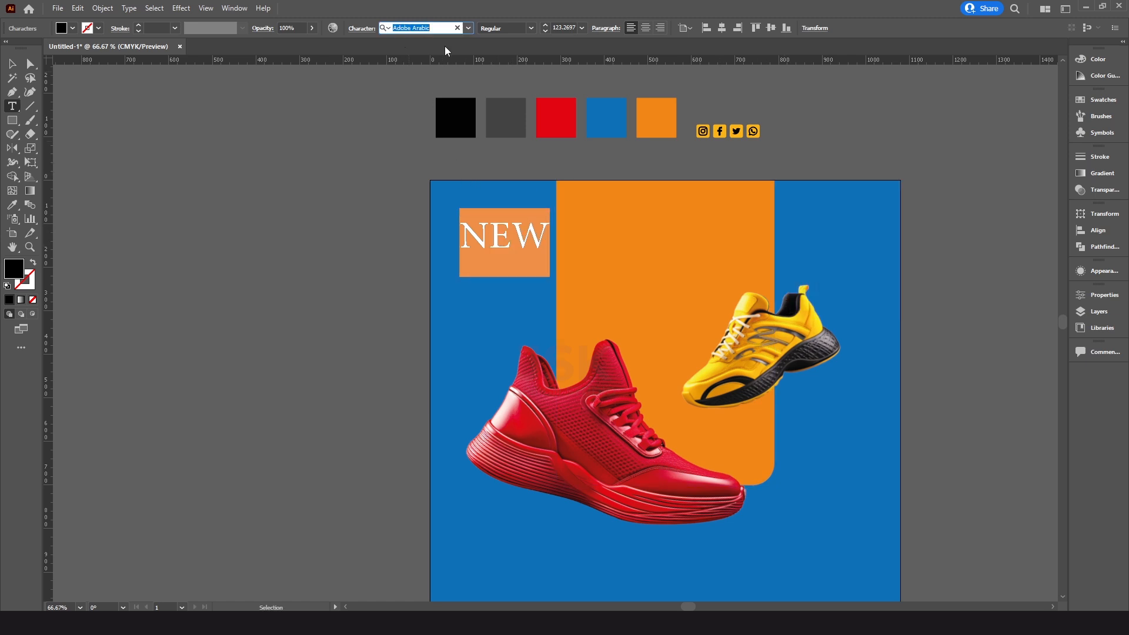
type("bebas")
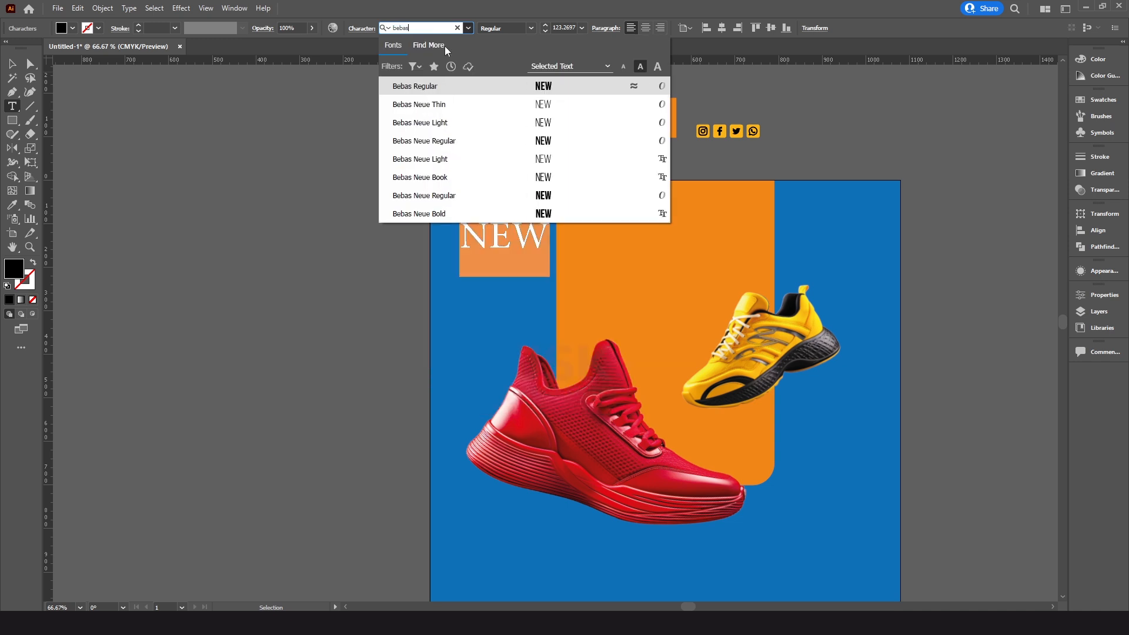
left_click(447, 214)
key("Escape")
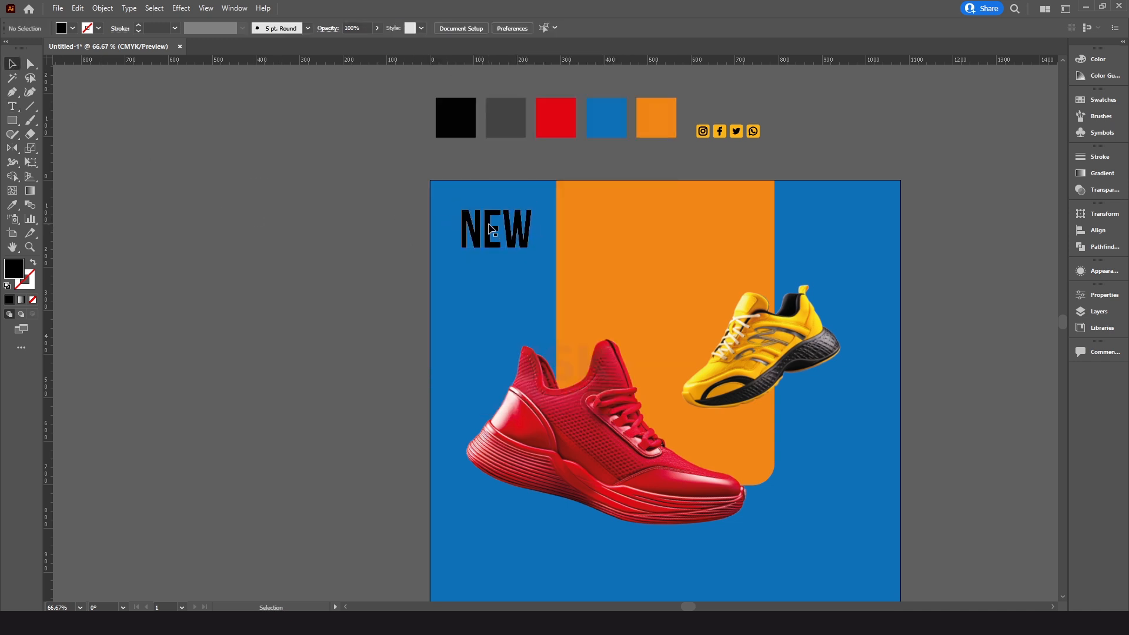
Move the "NEW" text onto the upper part of the orange panel, centred horizontally.
left_click_drag(492, 231, 658, 247)
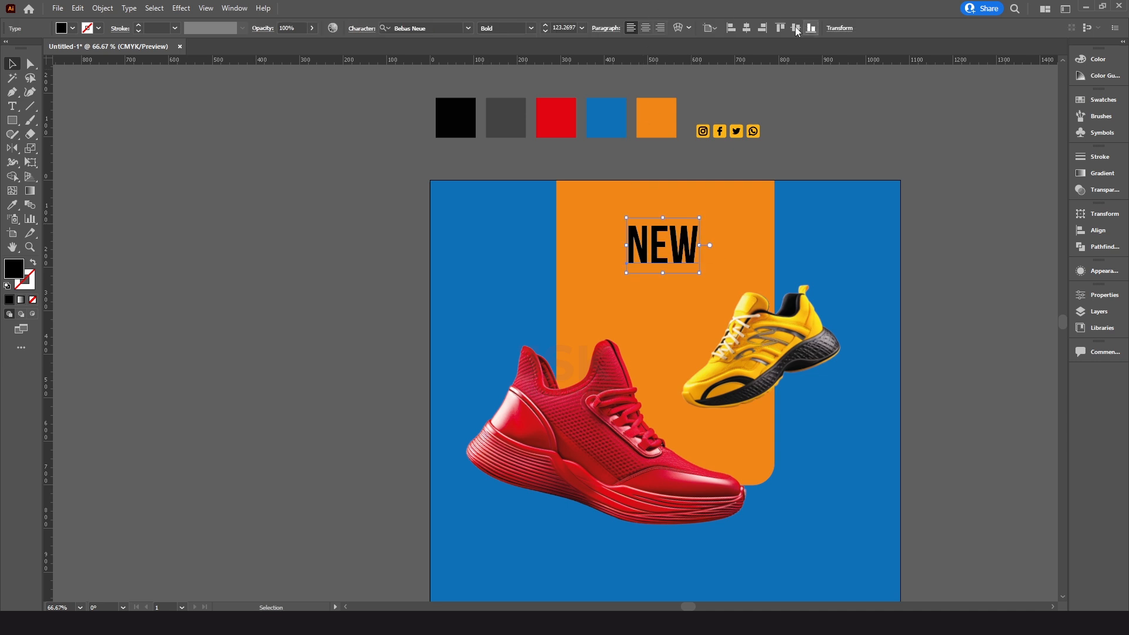
key("ctrl+shift+a")
left_click_drag(710, 199, 676, 199)
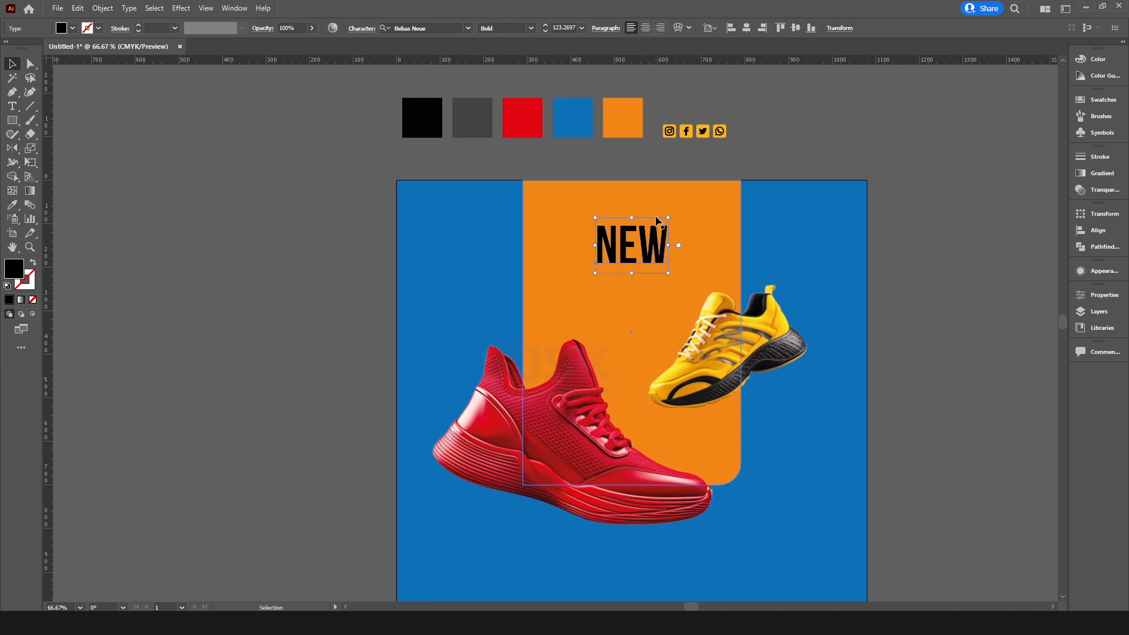
left_click(672, 224)
left_click(658, 244)
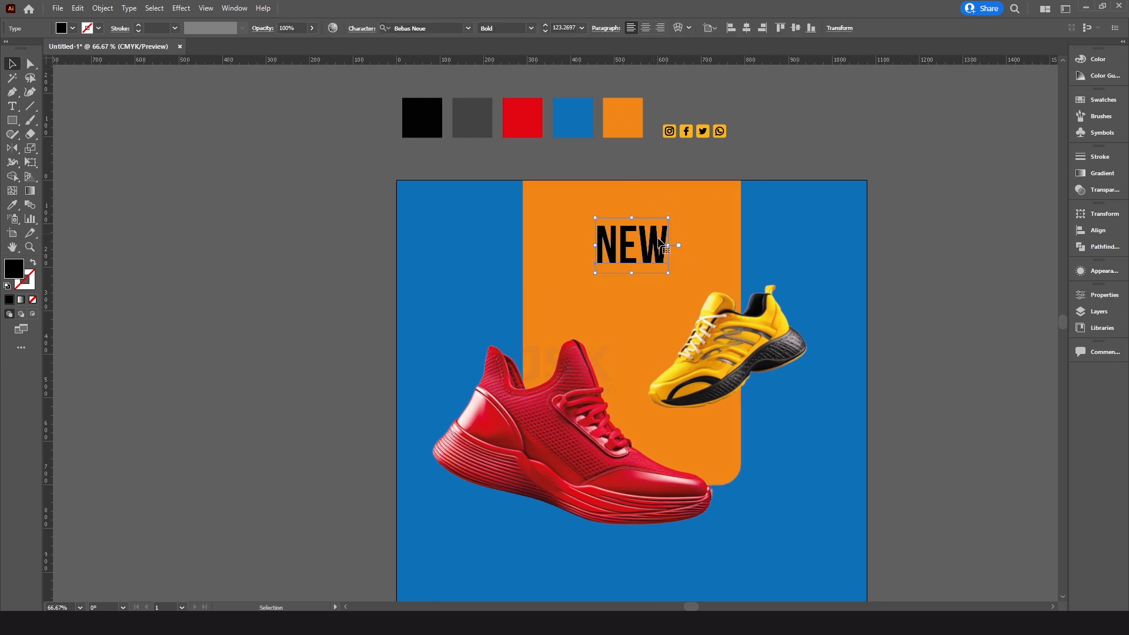
Duplicate the "NEW" text directly below at about 140 pt and change the copy to "ARRIVAL".
left_click_drag(668, 245, 653, 268)
double_click(650, 268)
double_click(649, 269)
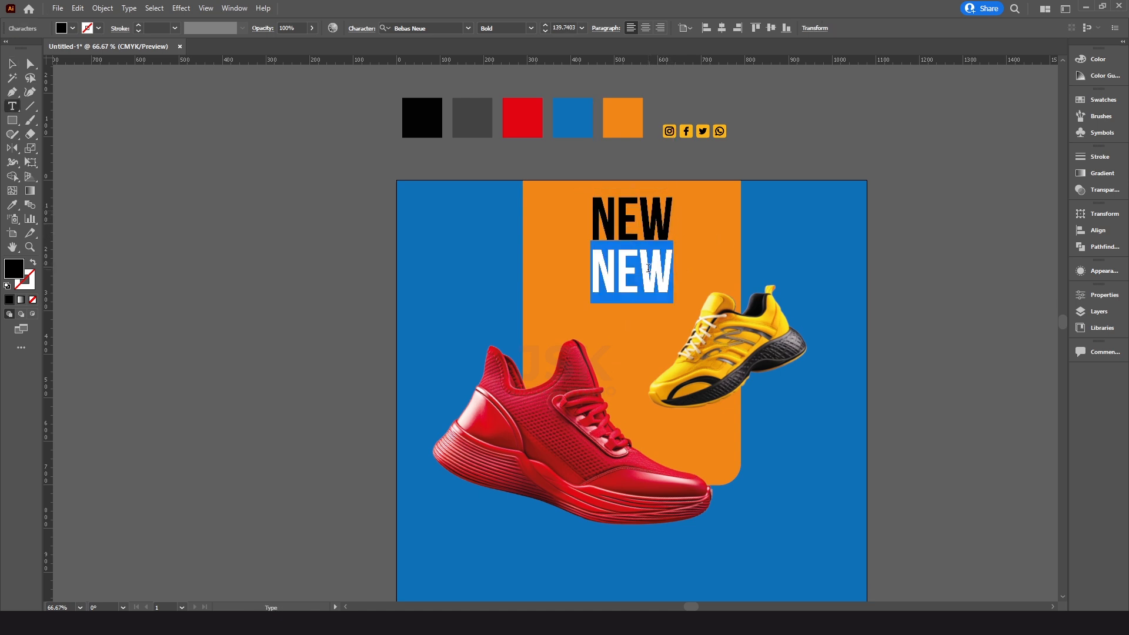
type("ARRIVAL")
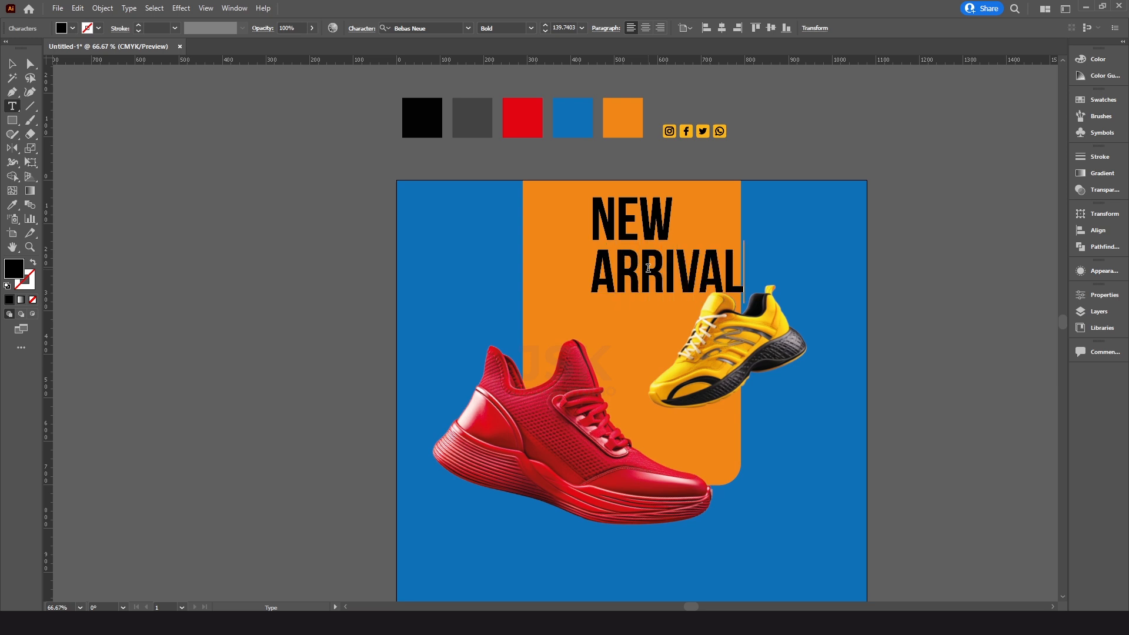
key("Escape")
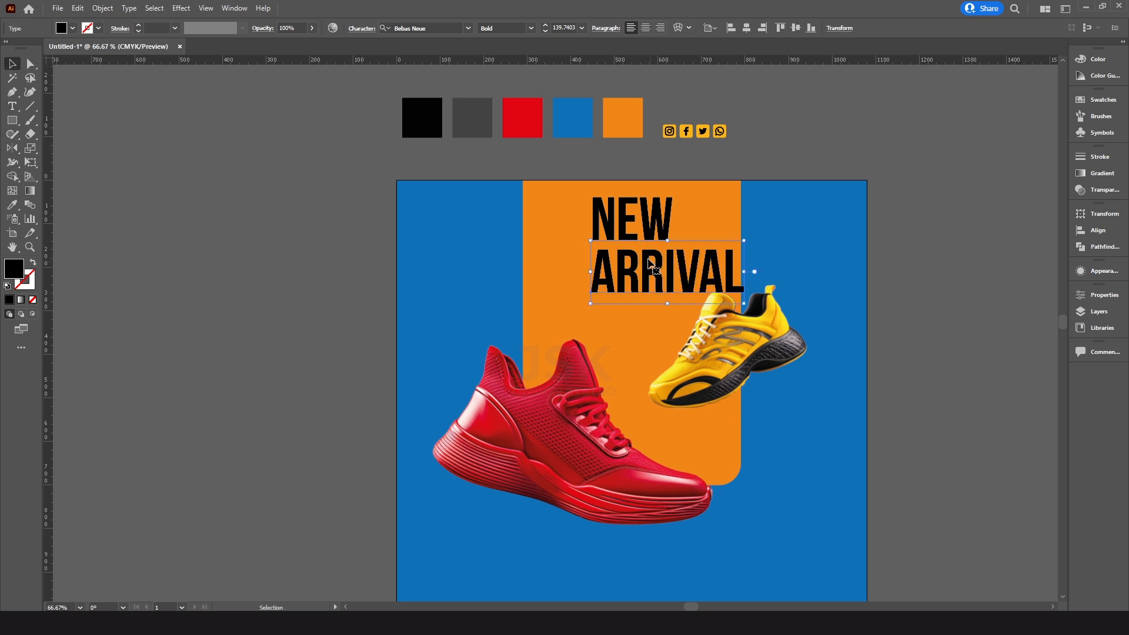
Centre "ARRIVAL" horizontally on the artboard, scaling it to about 171 pt and "NEW" above it to about 124 pt.
left_click(747, 28)
left_click_drag(709, 241, 727, 233)
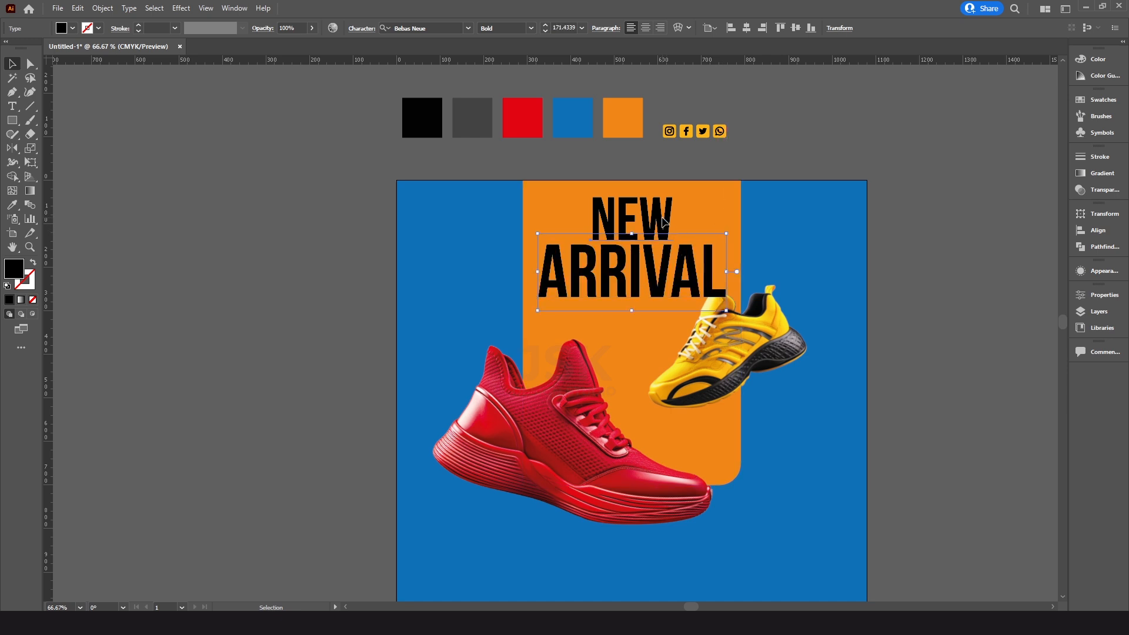
left_click_drag(674, 188, 669, 192)
Move the yellow shoe straight down so it sits clear of the "ARRIVAL" text.
left_click(765, 347)
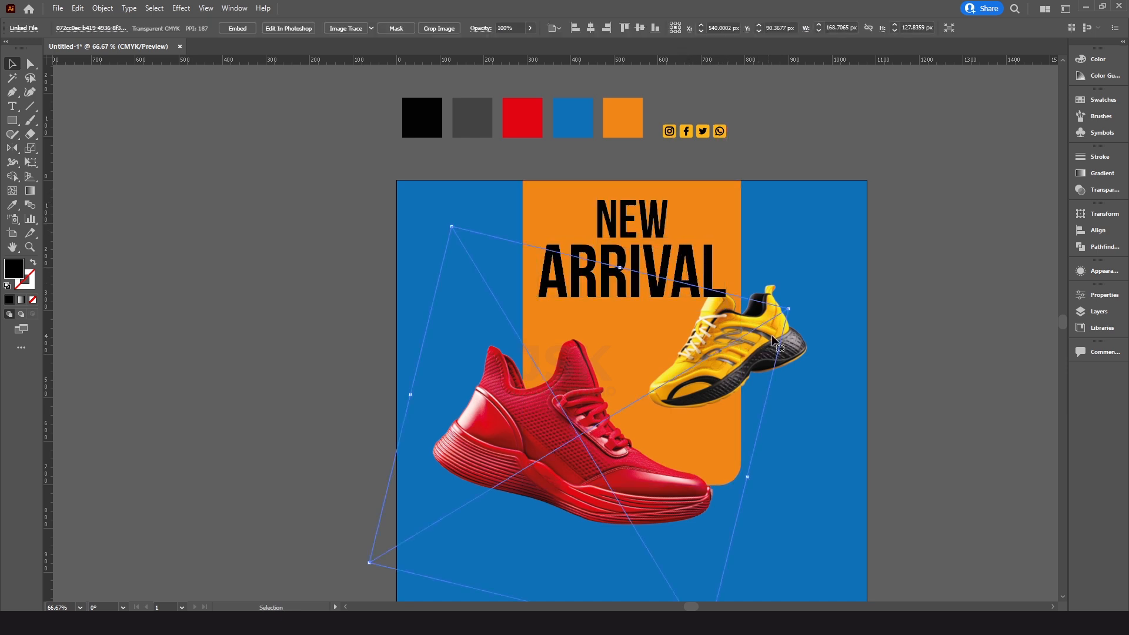
left_click(800, 355)
key("shift+Down")
key("shift+Down")
key("shift+Down")
key("shift+Down")
key("shift+Down")
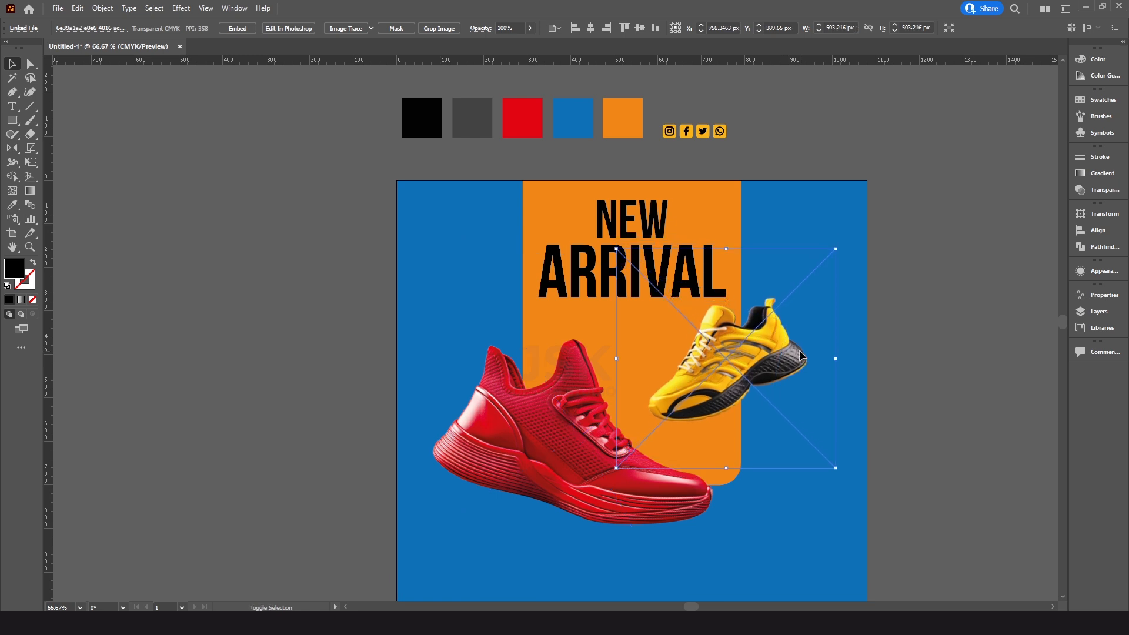
key("shift+Down")
left_click(935, 352)
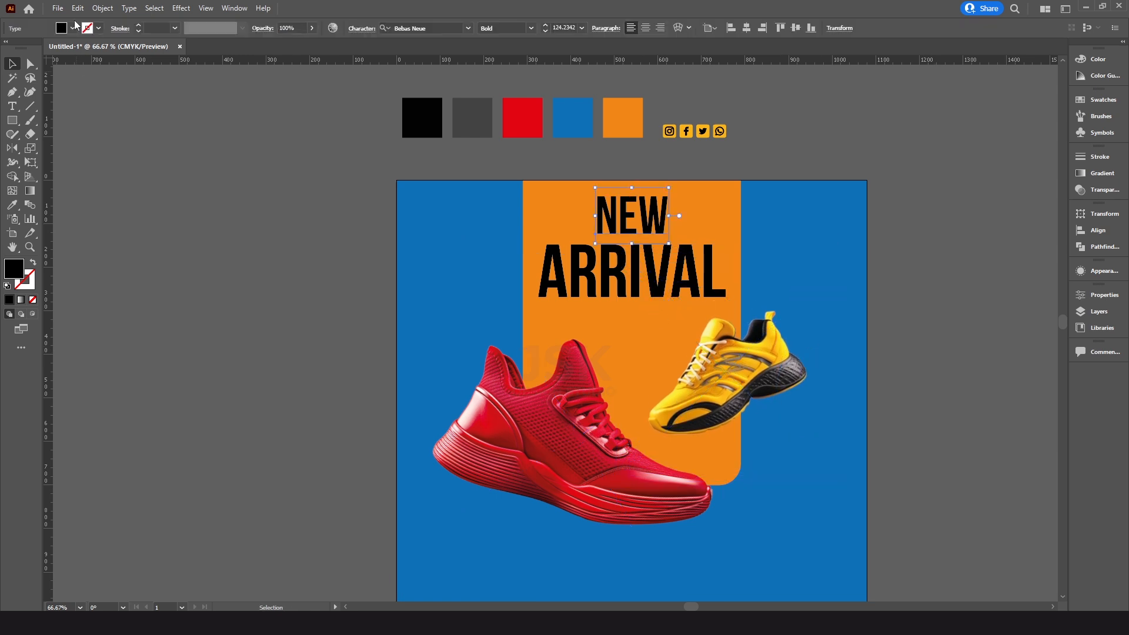
Turn "NEW" into outlined text with no fill and a 3 pt black stroke.
left_click(71, 28)
left_click(8, 49)
left_click(99, 28)
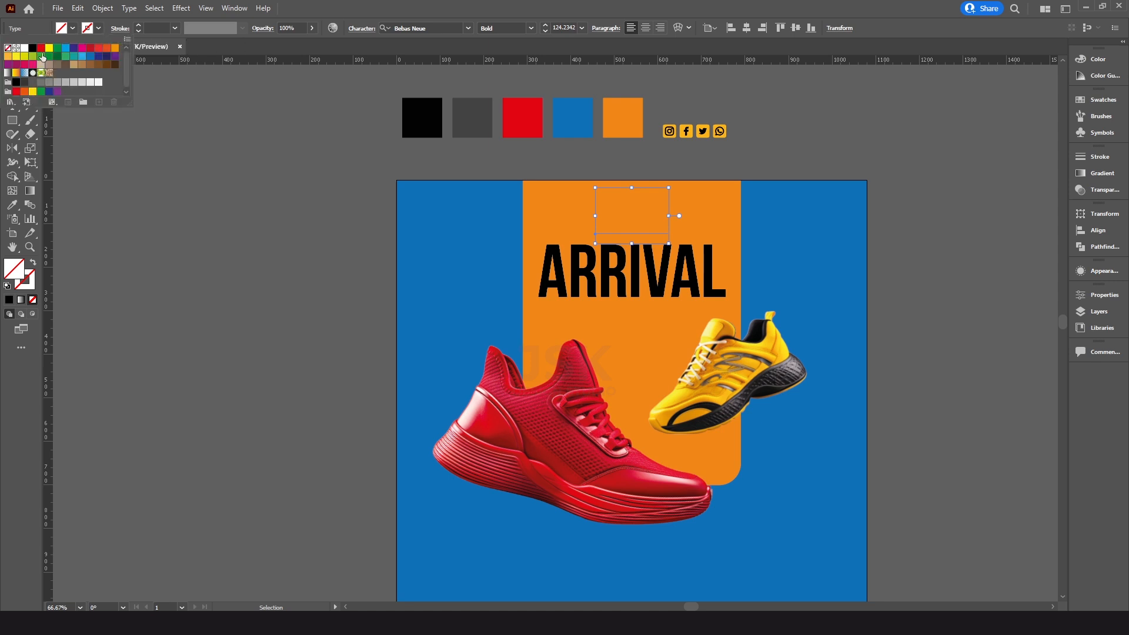
left_click(33, 49)
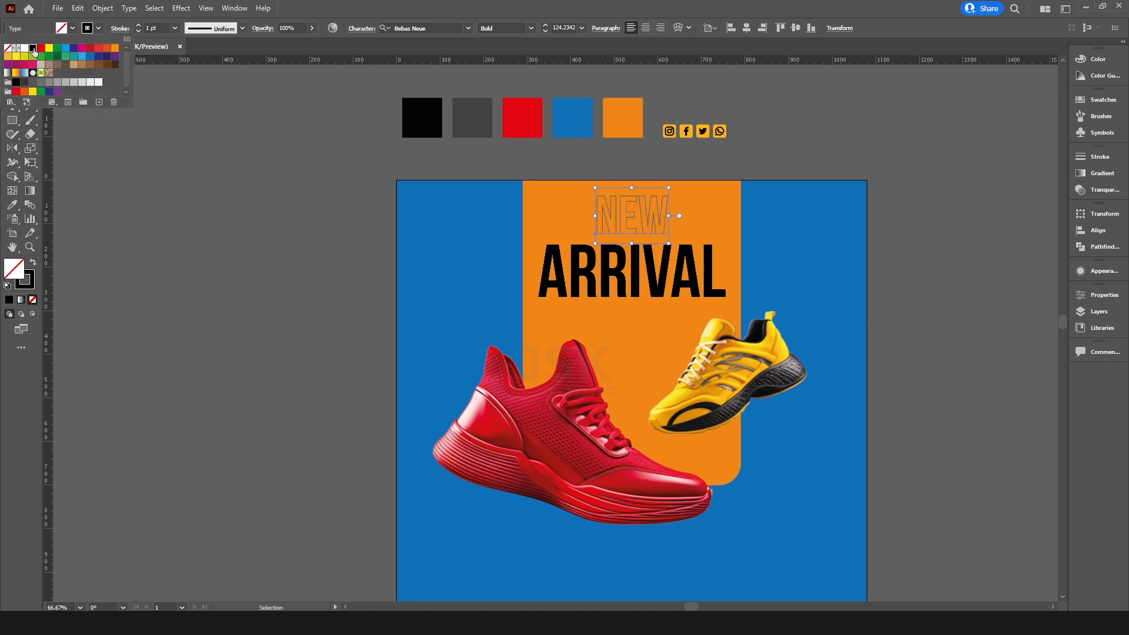
left_click(138, 26)
left_click(138, 26)
left_click(138, 26)
left_click(139, 25)
left_click(139, 31)
left_click(139, 31)
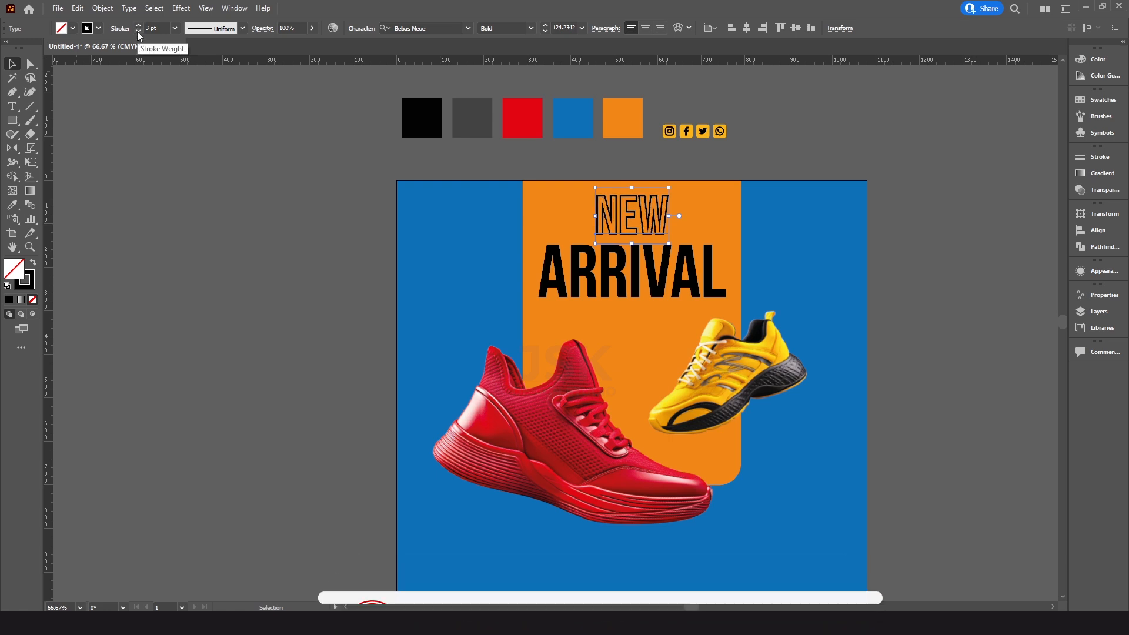
Change the "NEW" text's stroke colour to bright blue, 0635F9.
left_click(27, 286)
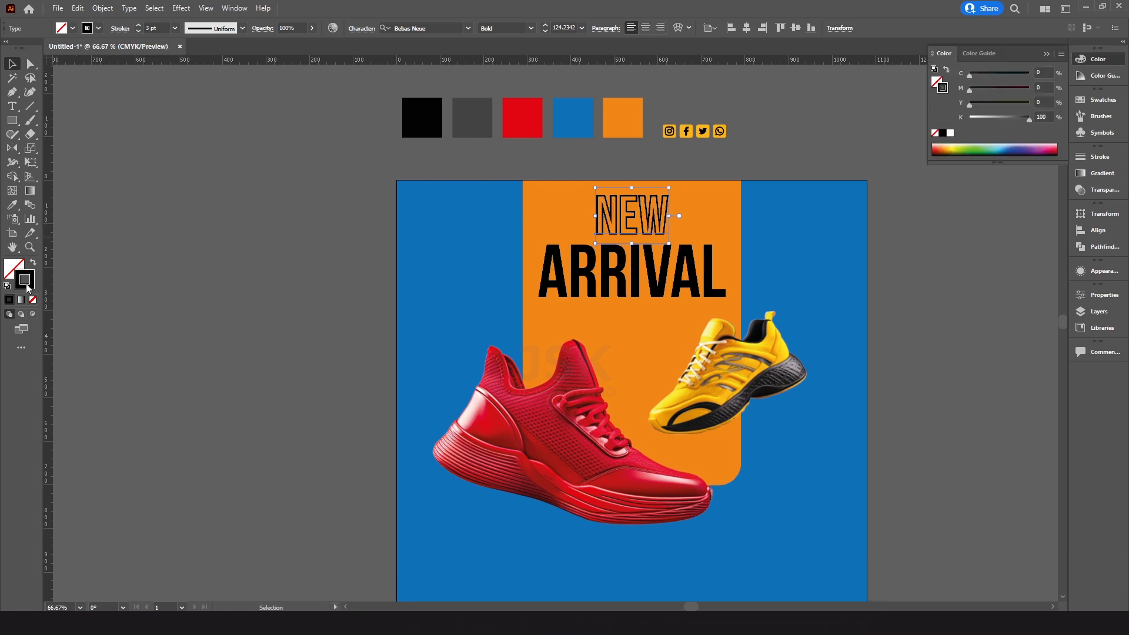
double_click(26, 286)
left_click_drag(582, 207, 375, 272)
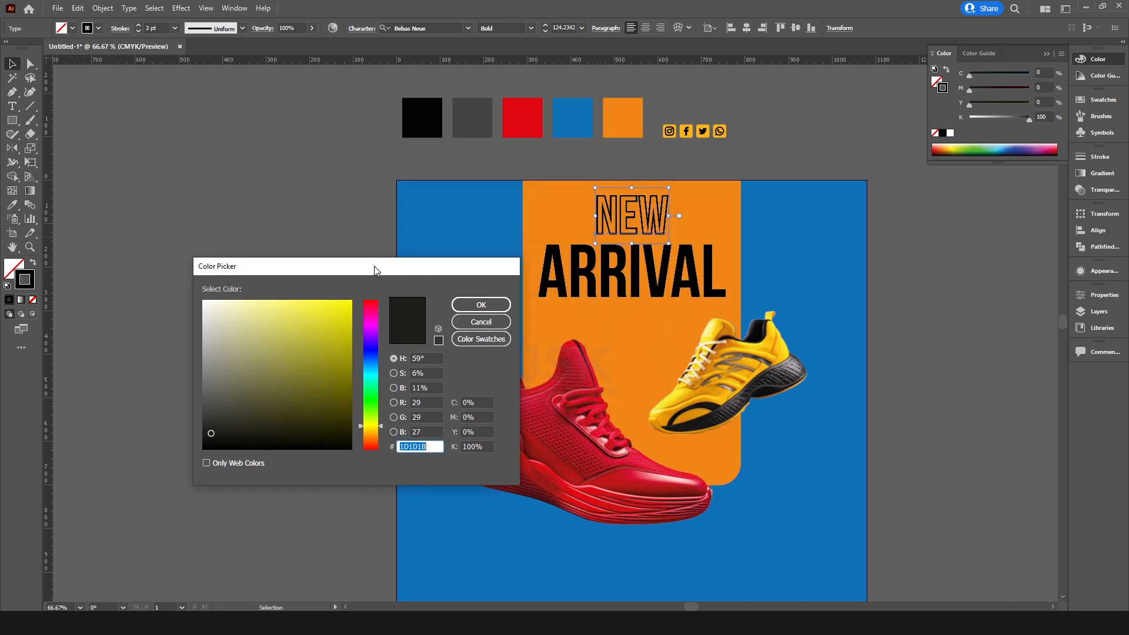
left_click(370, 355)
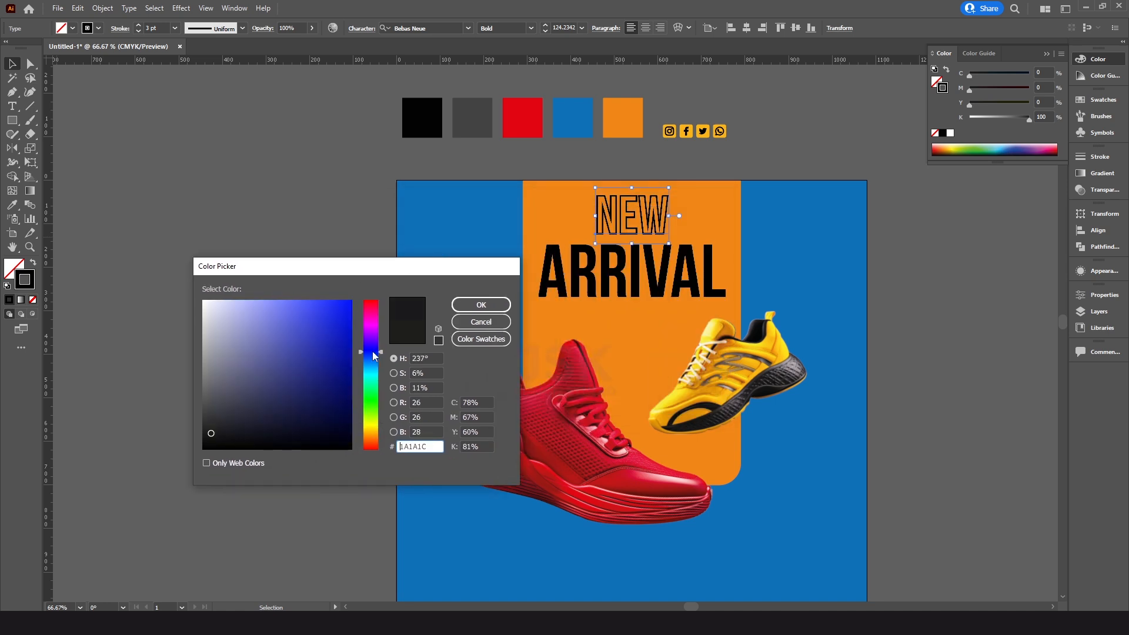
left_click(338, 310)
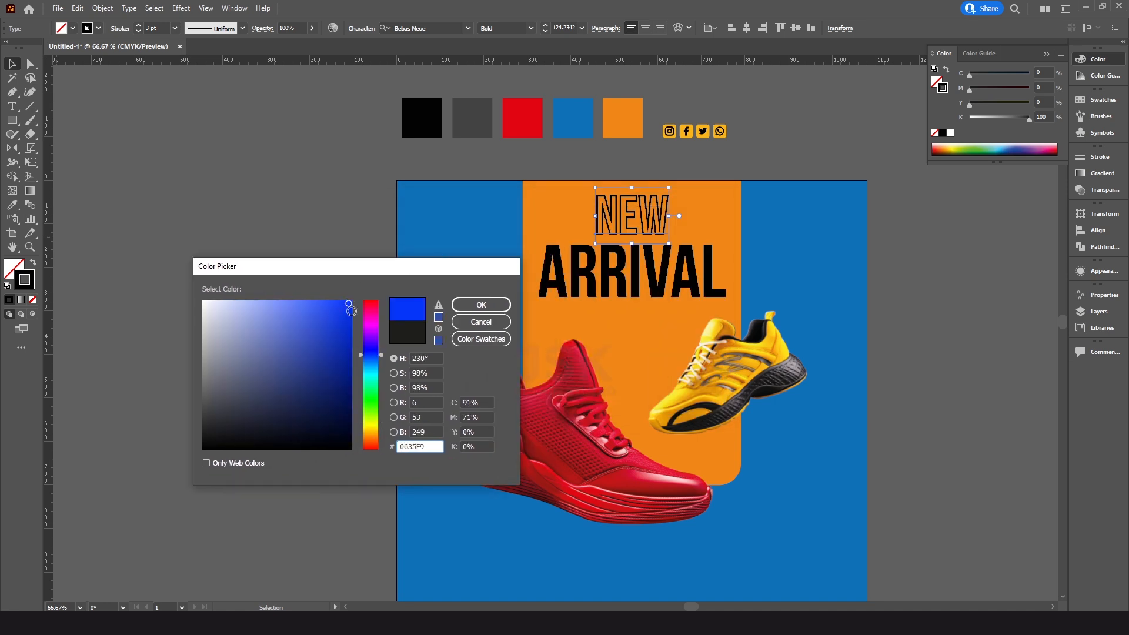
left_click(477, 306)
left_click(319, 293)
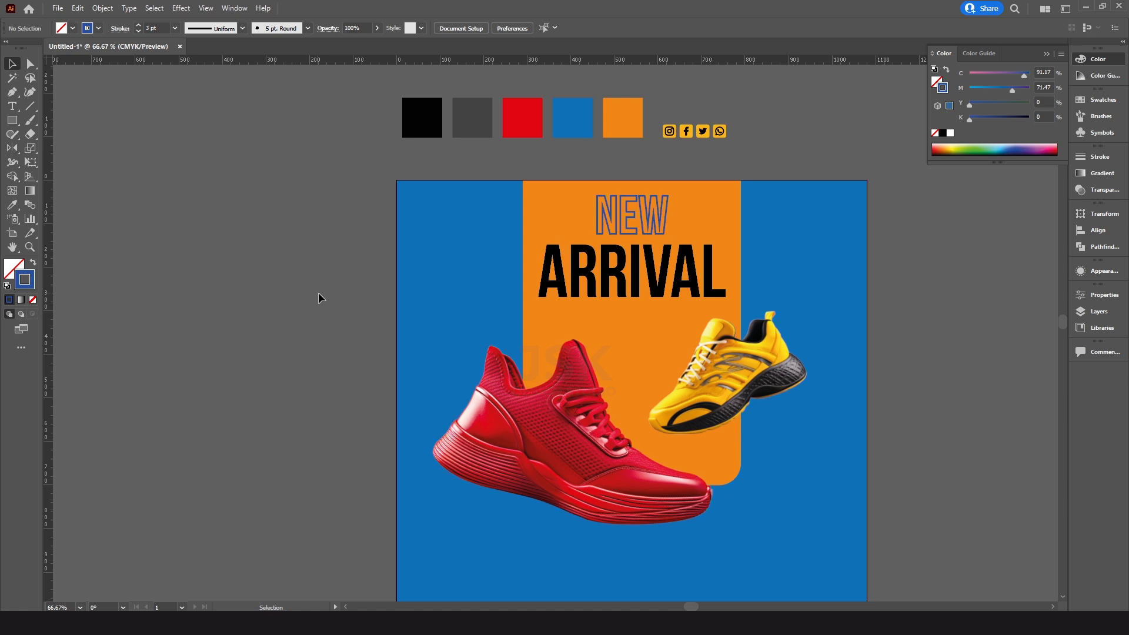
Copy the blue palette square's colour code, 1D71B8, and apply it to the "NEW" text's stroke.
left_click(634, 285, "ctrl")
left_click_drag(571, 255, 685, 276)
left_click(591, 120)
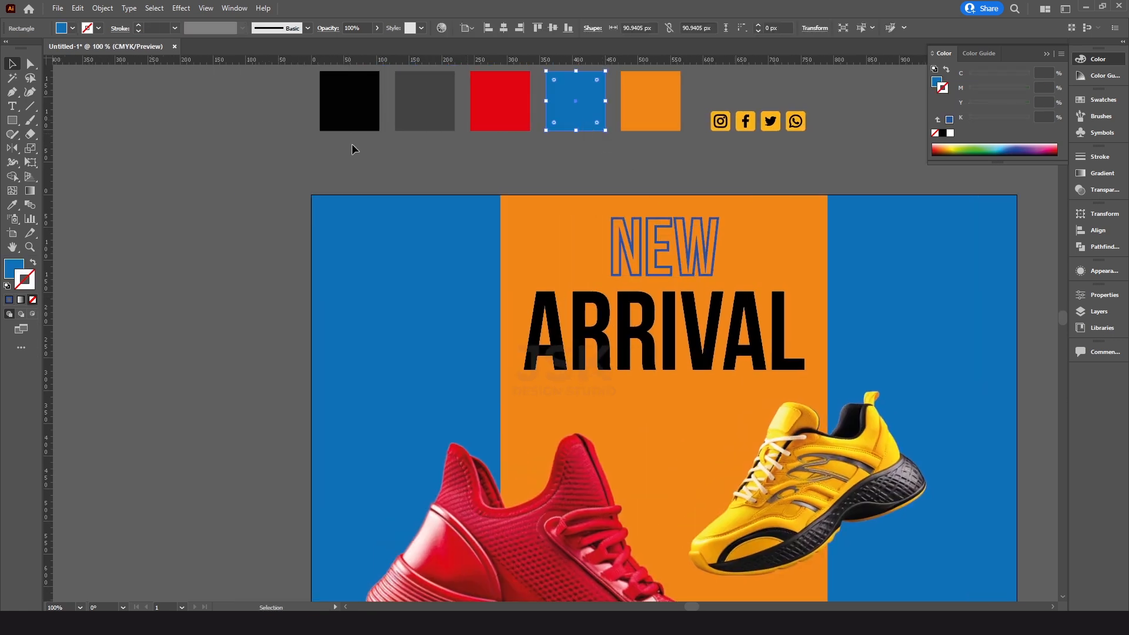
double_click(14, 269)
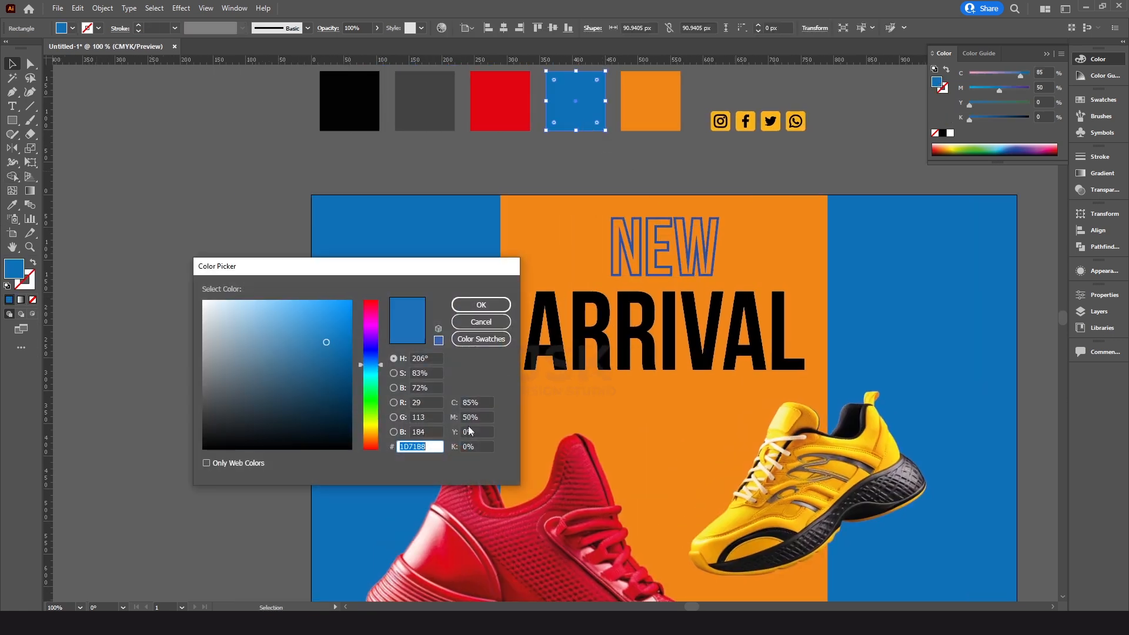
left_click_drag(436, 444, 398, 442)
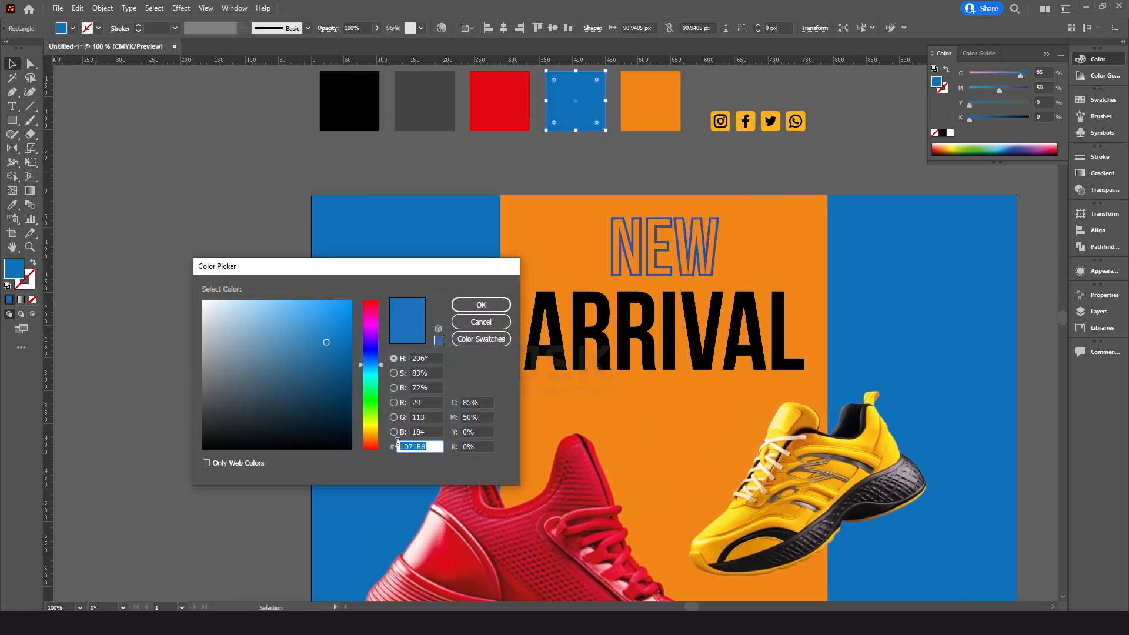
left_click(491, 321)
left_click(686, 247)
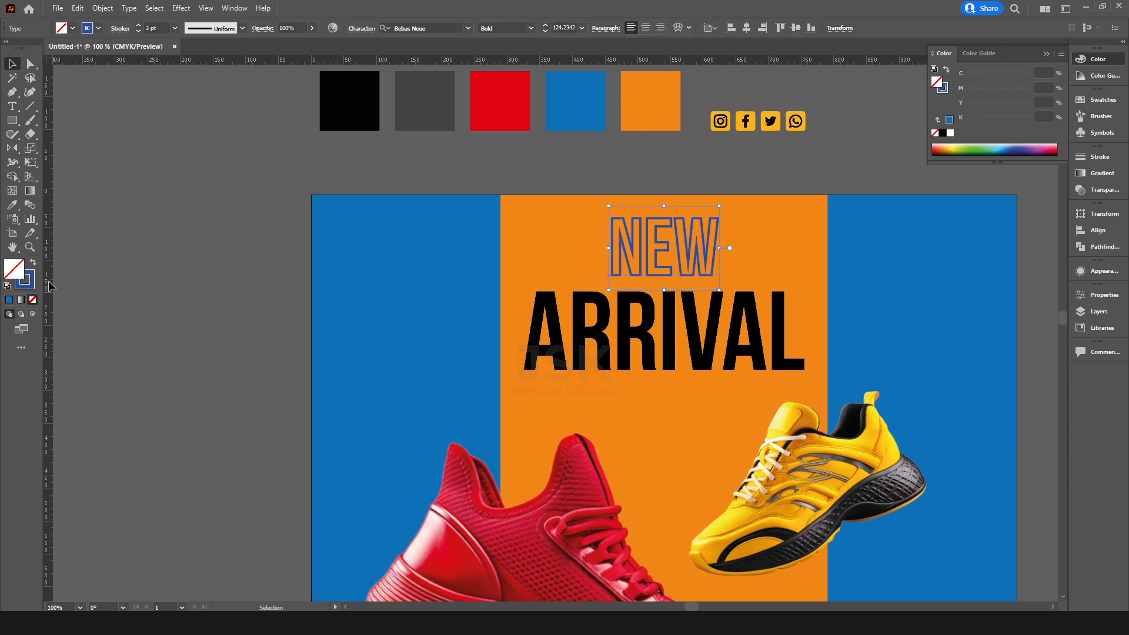
double_click(32, 287)
key("ctrl+v")
left_click(477, 306)
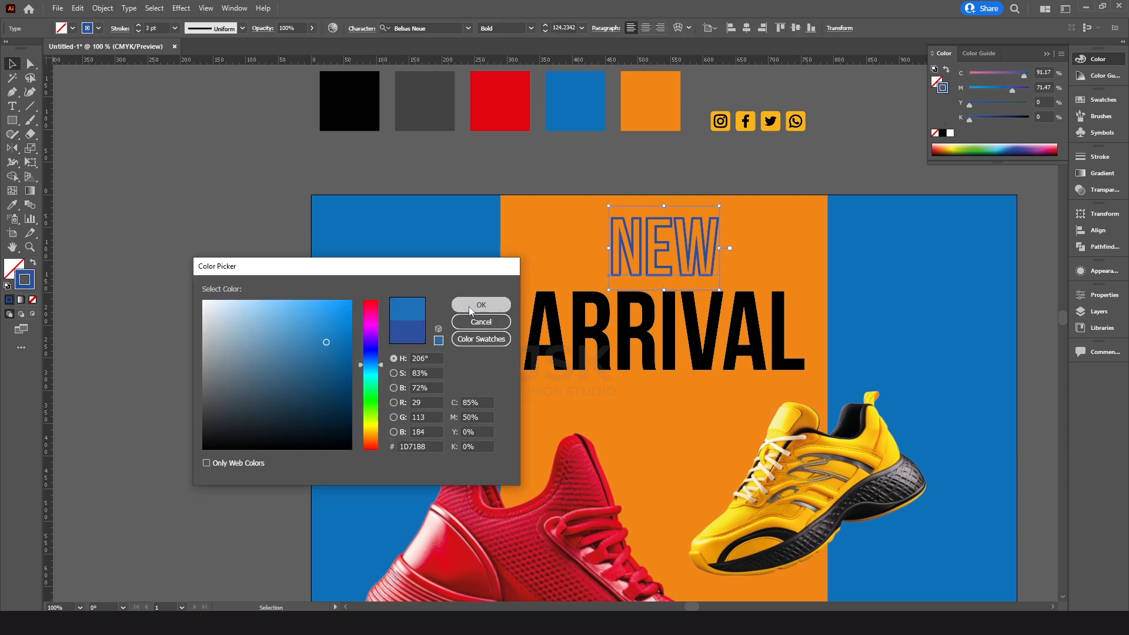
left_click(527, 186)
Duplicate the outlined "NEW" text below "ARRIVAL" and change the copy to "SHOES".
left_click_drag(527, 188, 495, 188)
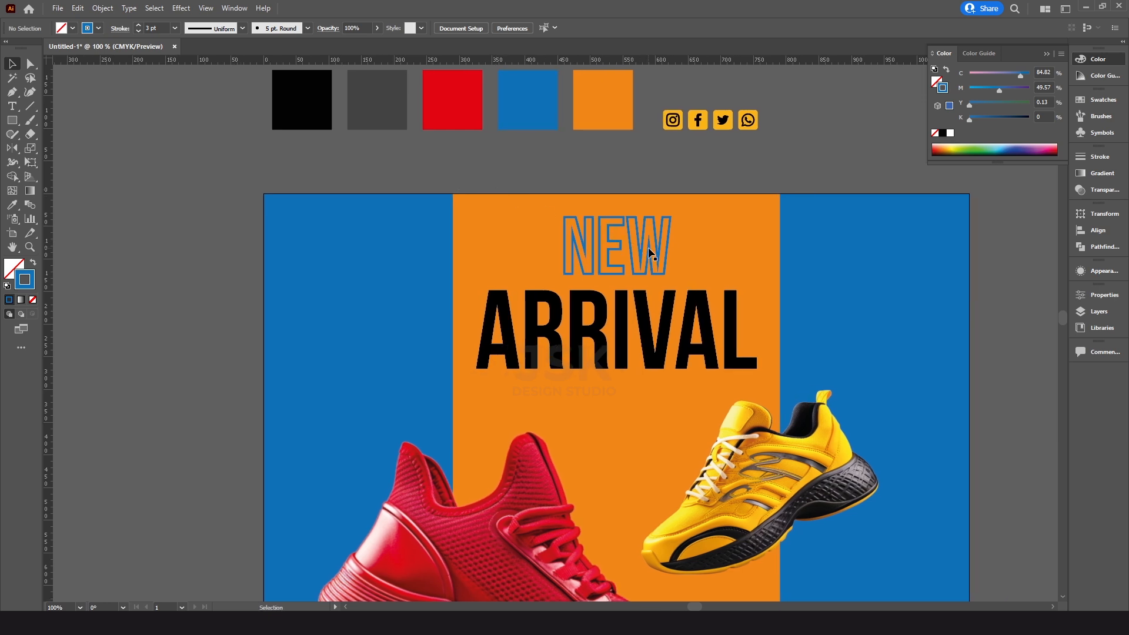
left_click_drag(653, 240, 641, 409)
key("t")
double_click(641, 405)
type("SHOES")
key("Escape")
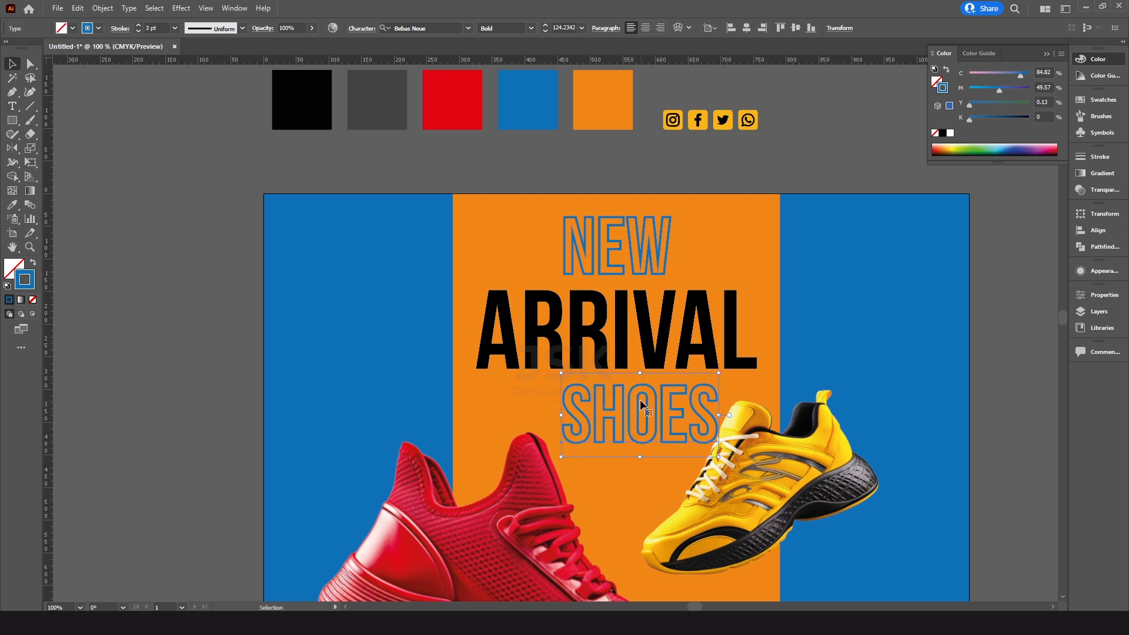
Centre the "SHOES" text horizontally on the artboard and move it slightly closer to "ARRIVAL".
left_click(747, 28)
left_click(185, 276)
left_click(666, 400)
left_click_drag(666, 400, 665, 395)
Nudge the "NEW" text down to tighten its gap above "ARRIVAL".
left_click(661, 270)
key("Down")
key("Down")
key("Down")
key("Down")
key("Down")
key("Down")
key("Down")
key("Down")
key("Down")
key("Down")
Try filling the "ARRIVAL" text with the palette blue, and undo the colour change.
left_click(695, 339)
scroll(703, 324, "up", 1)
key("i")
left_click(534, 120)
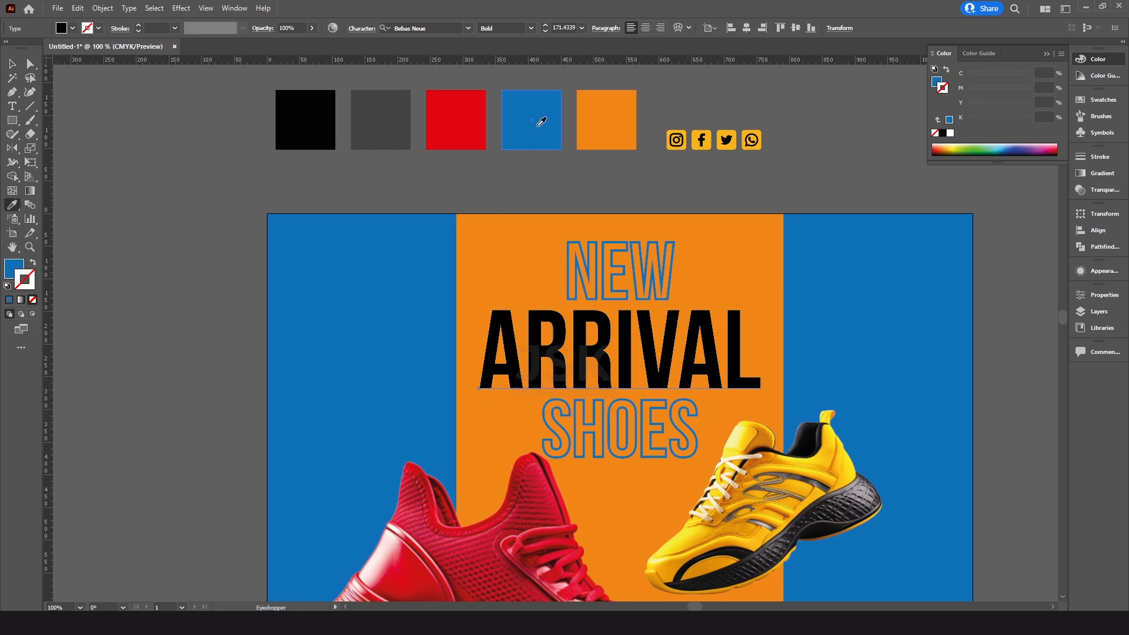
key("v")
left_click(529, 184)
scroll(535, 207, "right", 1)
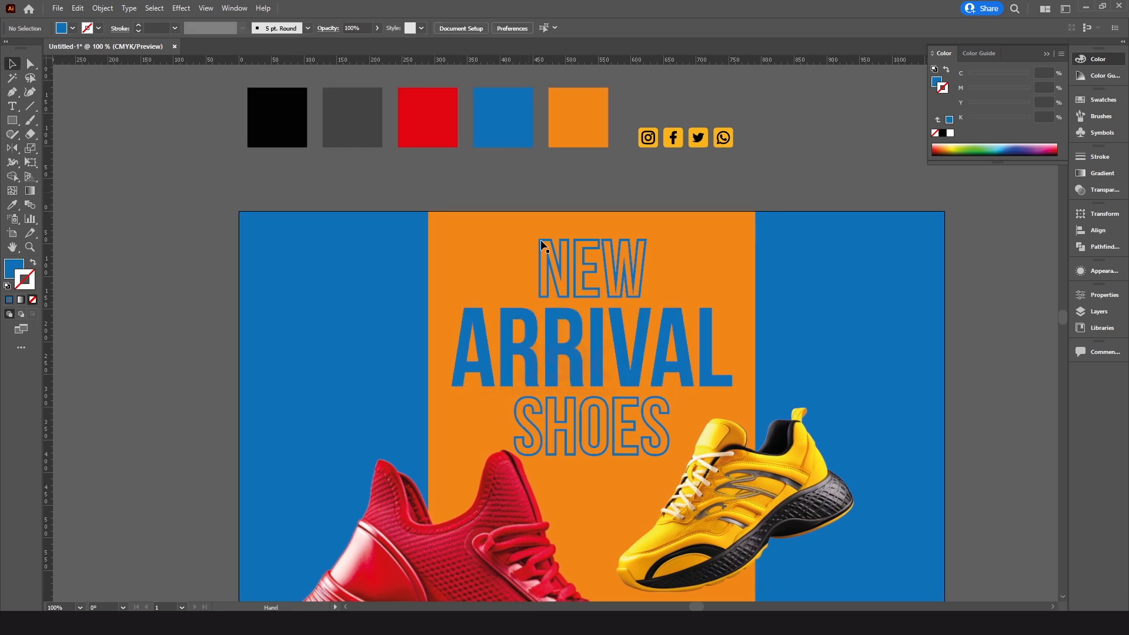
key("ctrl+z")
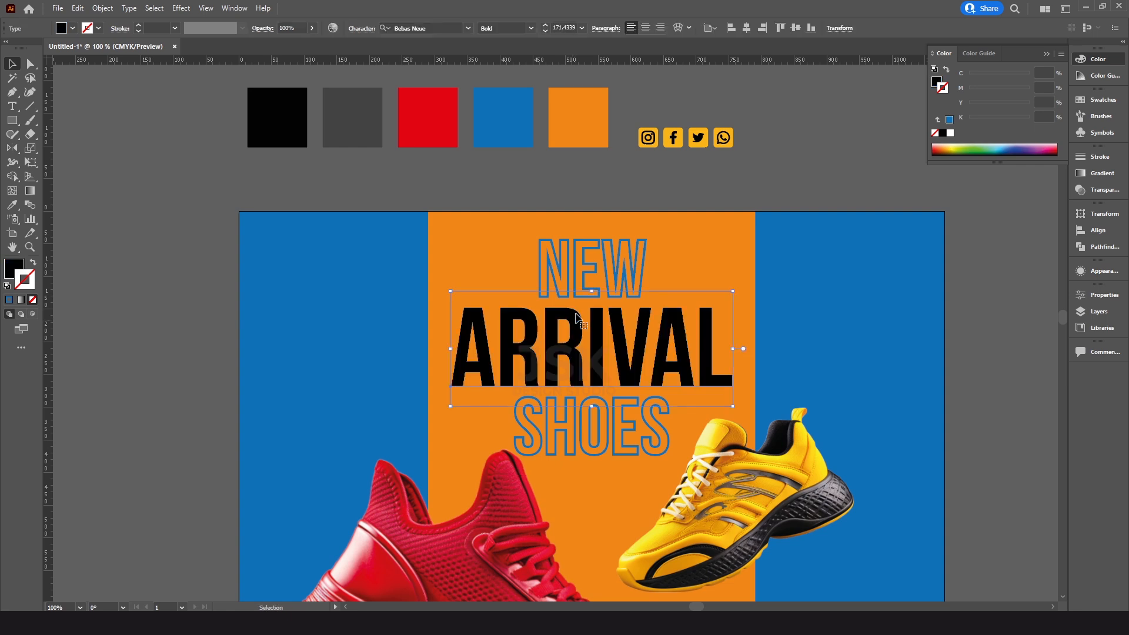
left_click(490, 190)
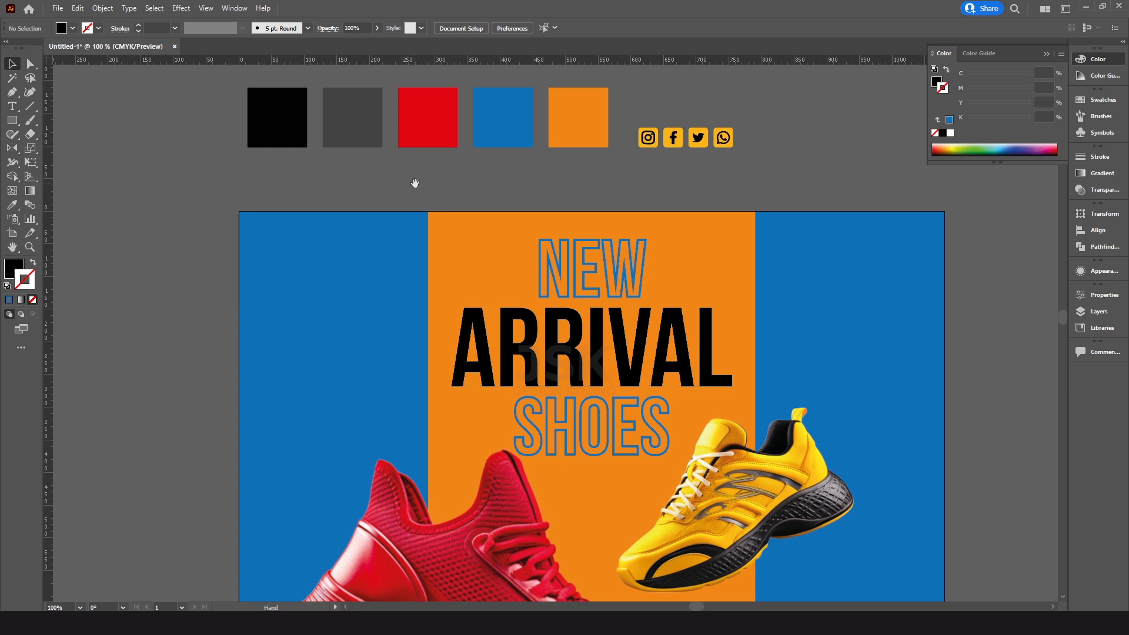
Duplicate the "ARRIVAL" text over the artboard's upper-left area and replace the copy with "LOGO HERE" on two lines.
left_click_drag(415, 182, 485, 186)
left_click_drag(643, 357, 389, 294)
key("t")
double_click(390, 294)
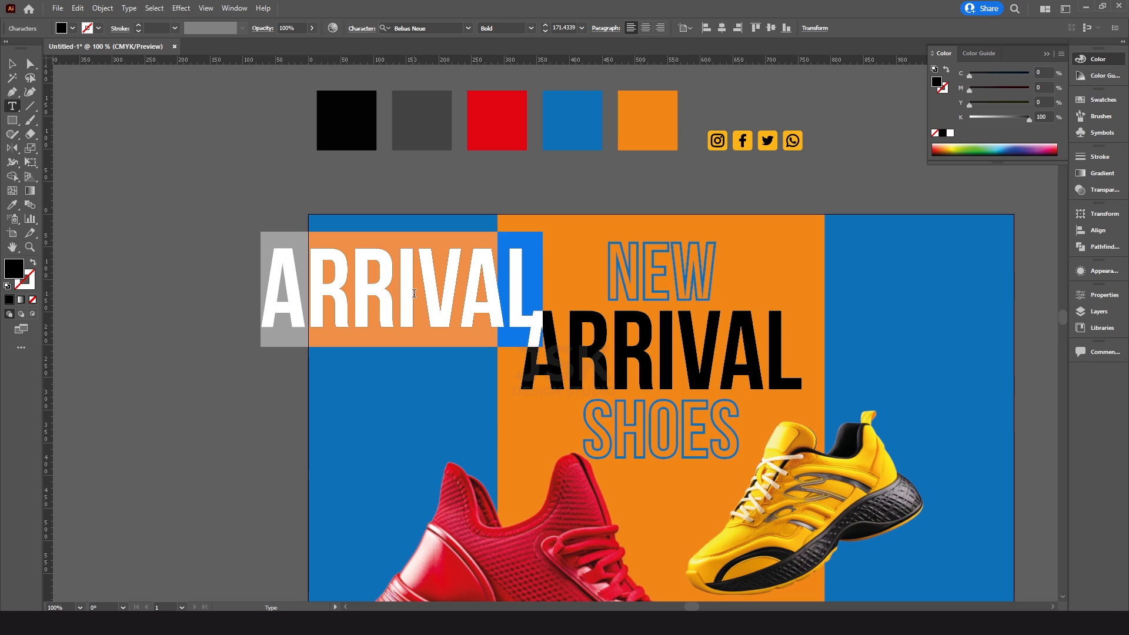
type("LOGO")
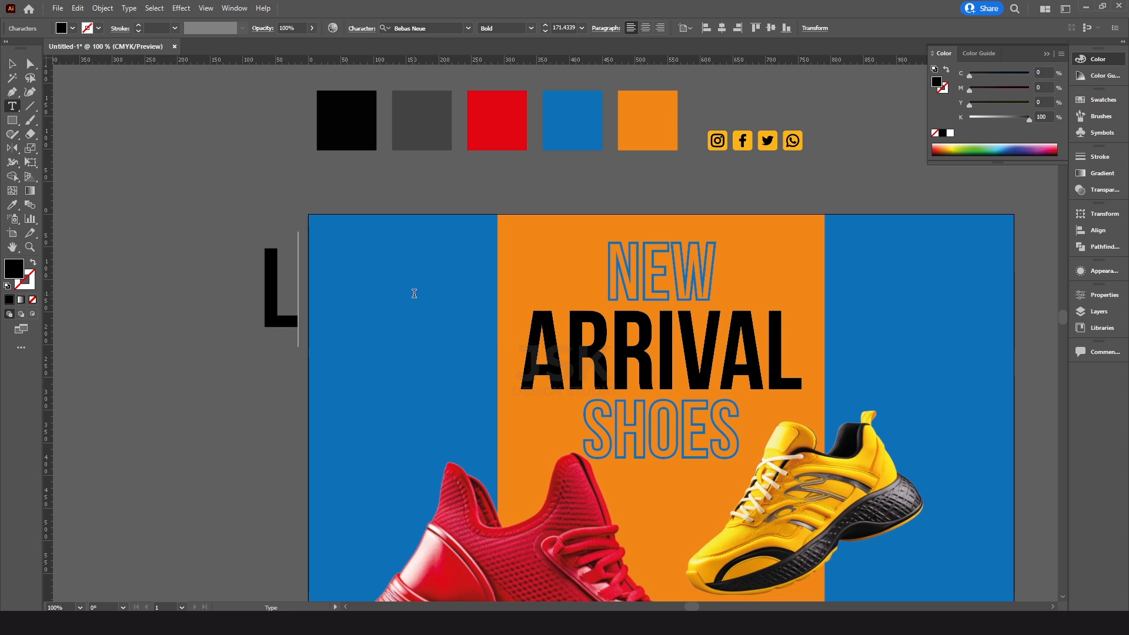
key("Return")
type("HERE")
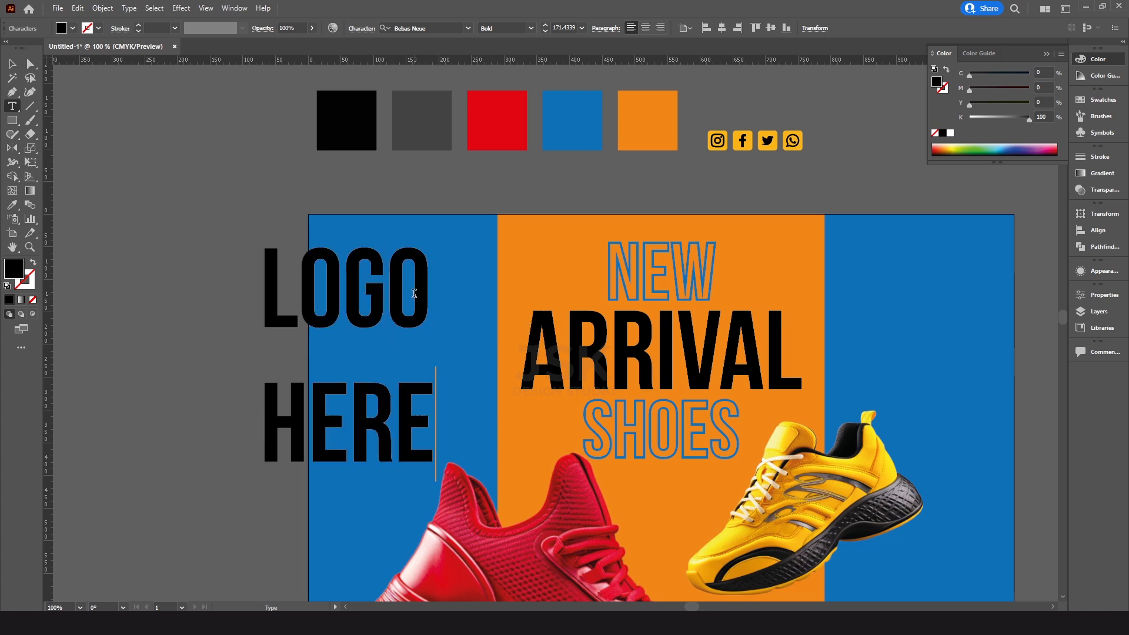
Set the "LOGO HERE" text in Montserrat Bold and shift it slightly away from the headline.
key("Escape")
left_click(406, 28)
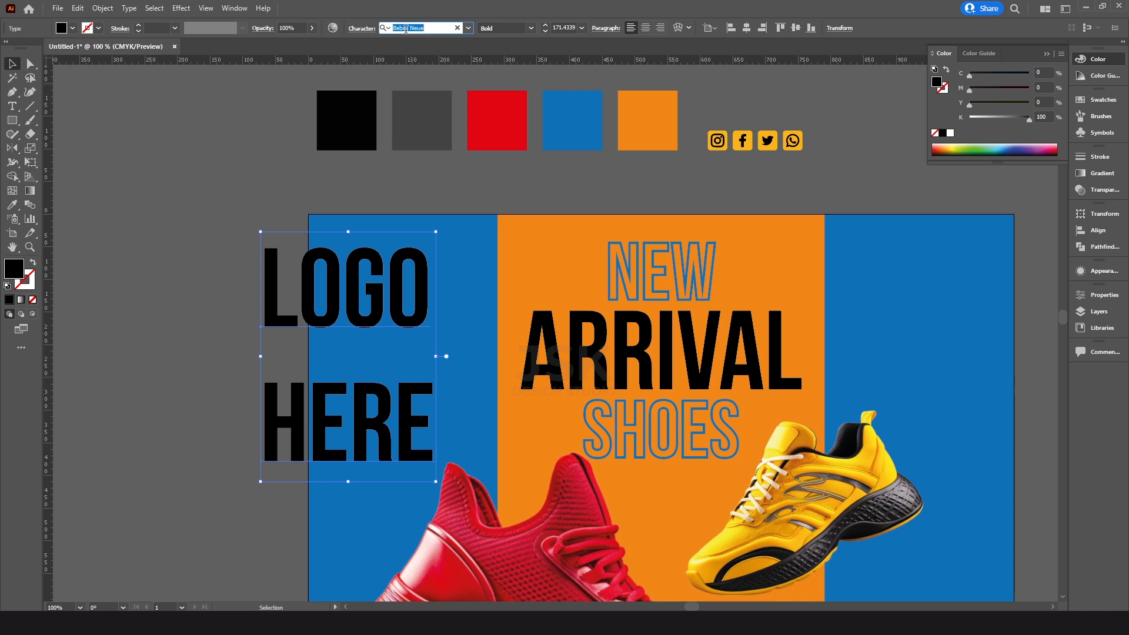
type("monts")
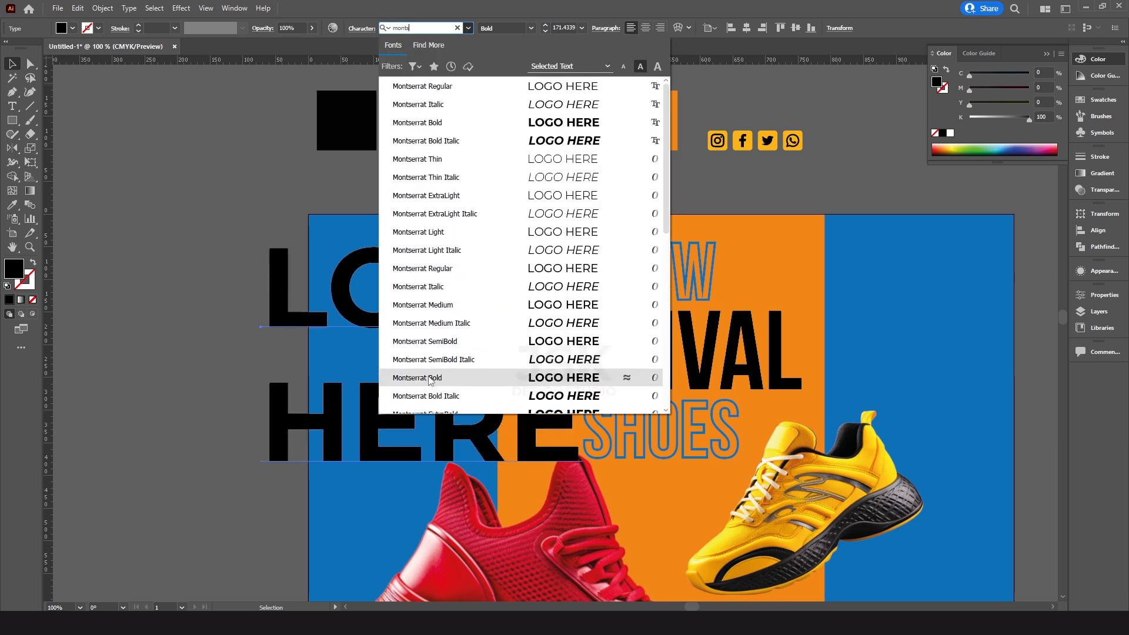
left_click(436, 378)
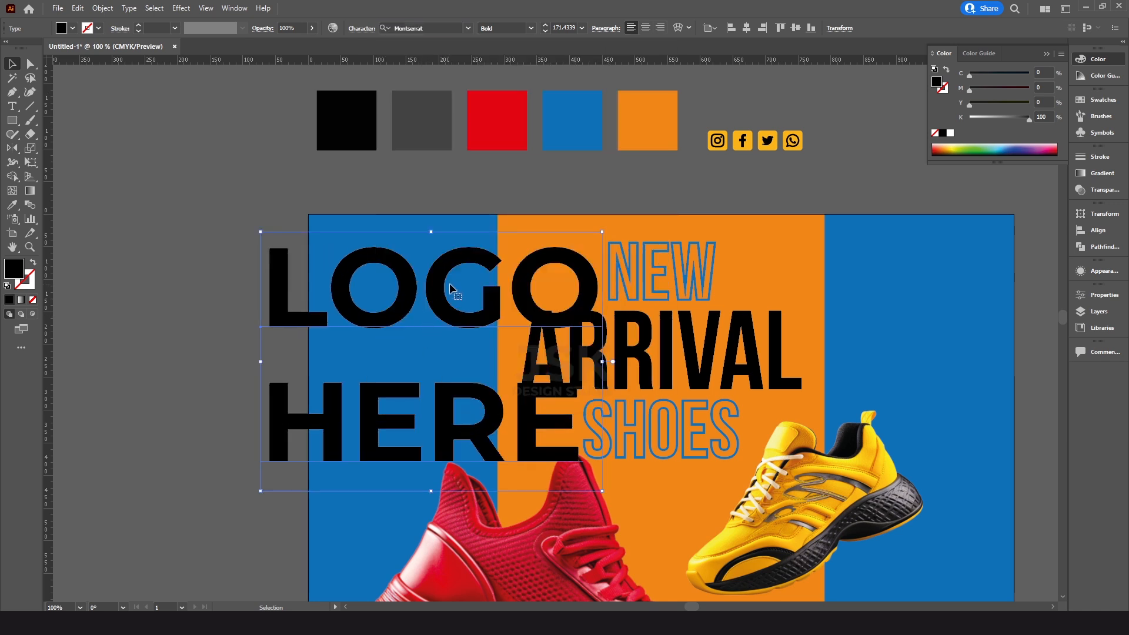
left_click_drag(445, 293, 369, 284)
Set the "LOGO HERE" font size to 40 pt and place it in the artboard's upper-left blue area.
key("ctrl+t")
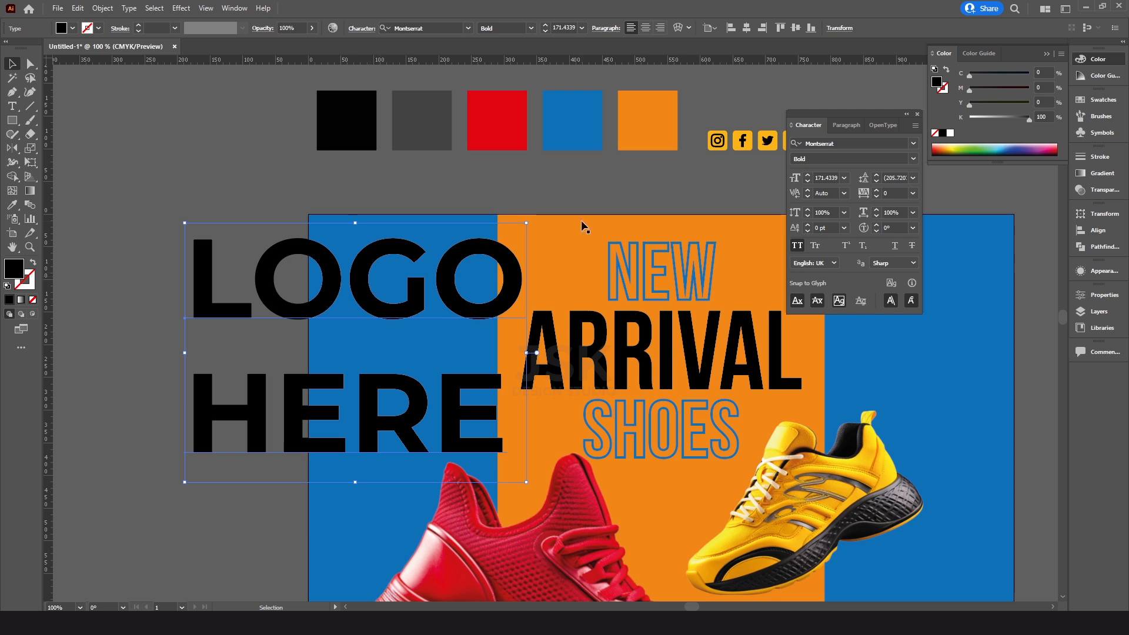
left_click(823, 178)
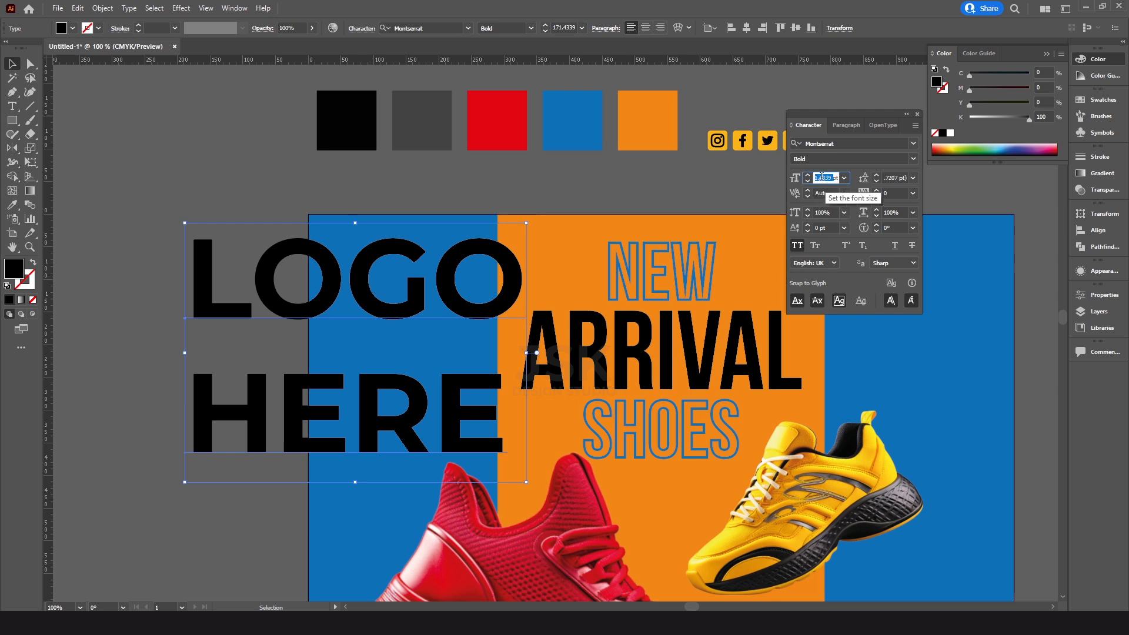
key("Return")
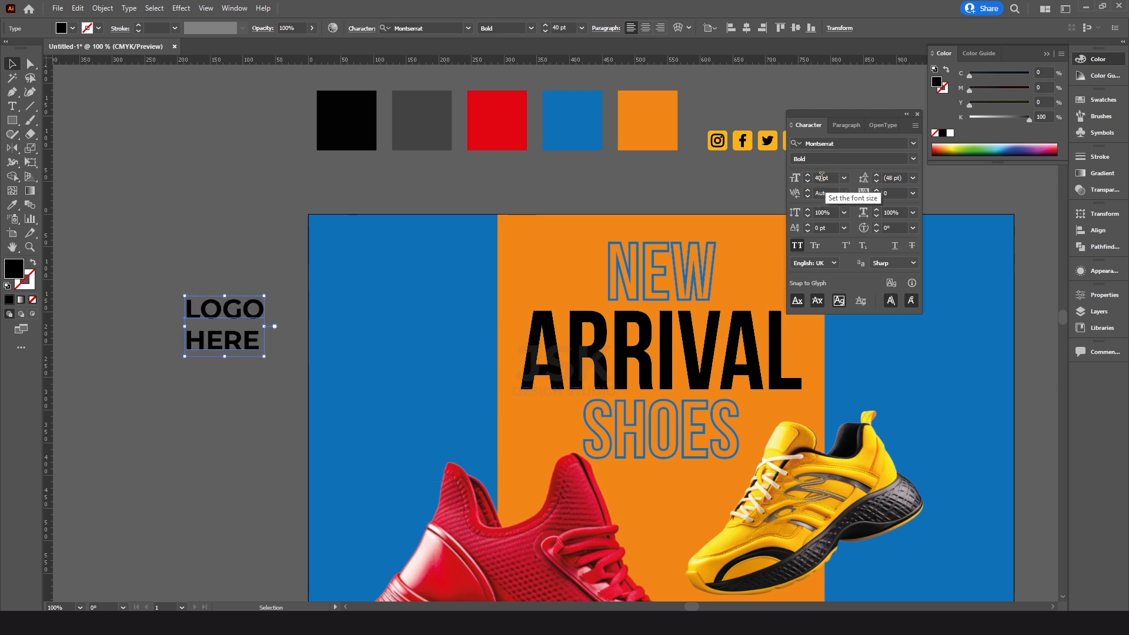
left_click_drag(242, 316, 386, 267)
left_click_drag(416, 316, 296, 355)
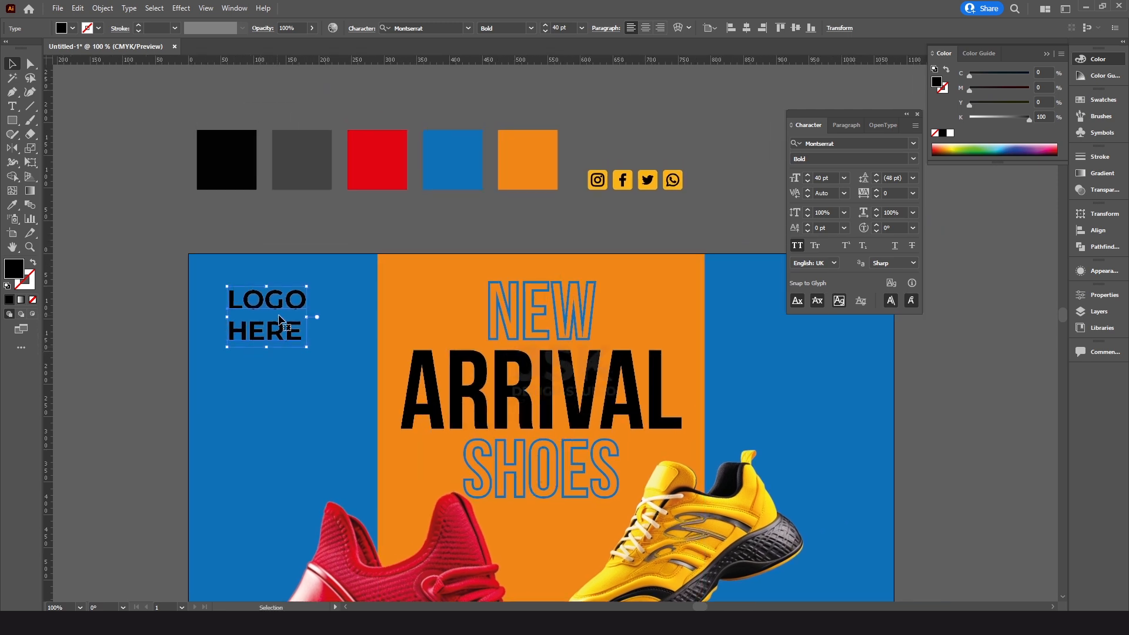
Tighten the line spacing of the "LOGO HERE" text to 40 pt leading.
left_click(877, 181)
left_click(877, 181)
left_click(877, 174)
left_click(302, 222)
left_click(279, 307)
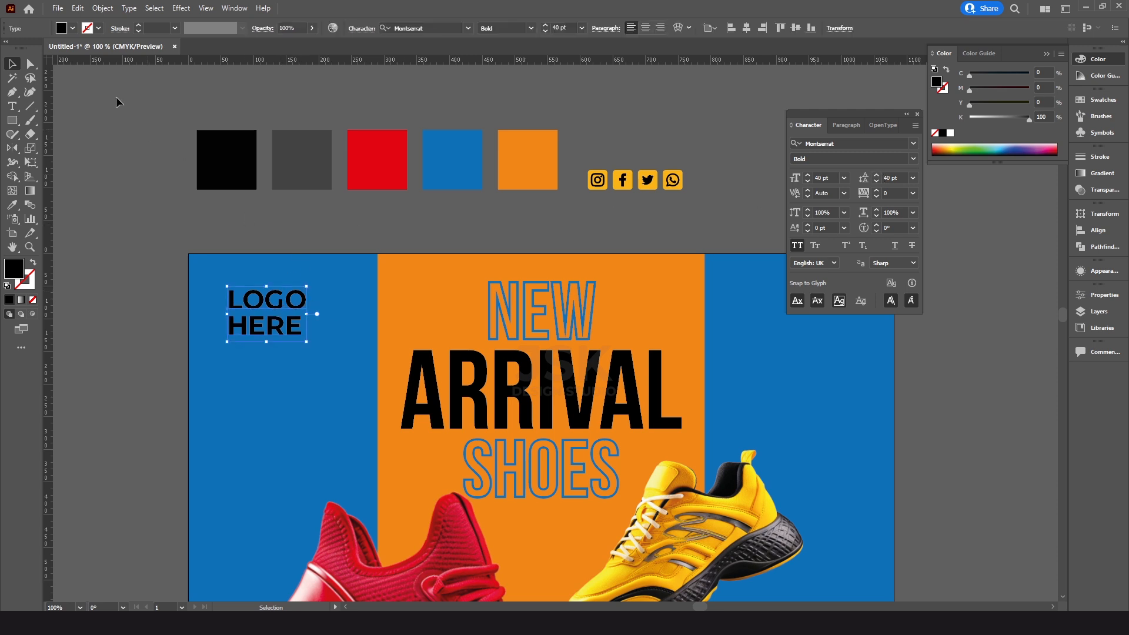
Fill the "LOGO HERE" text with white and shift it slightly inward on the blue area.
left_click(73, 28)
left_click(24, 48)
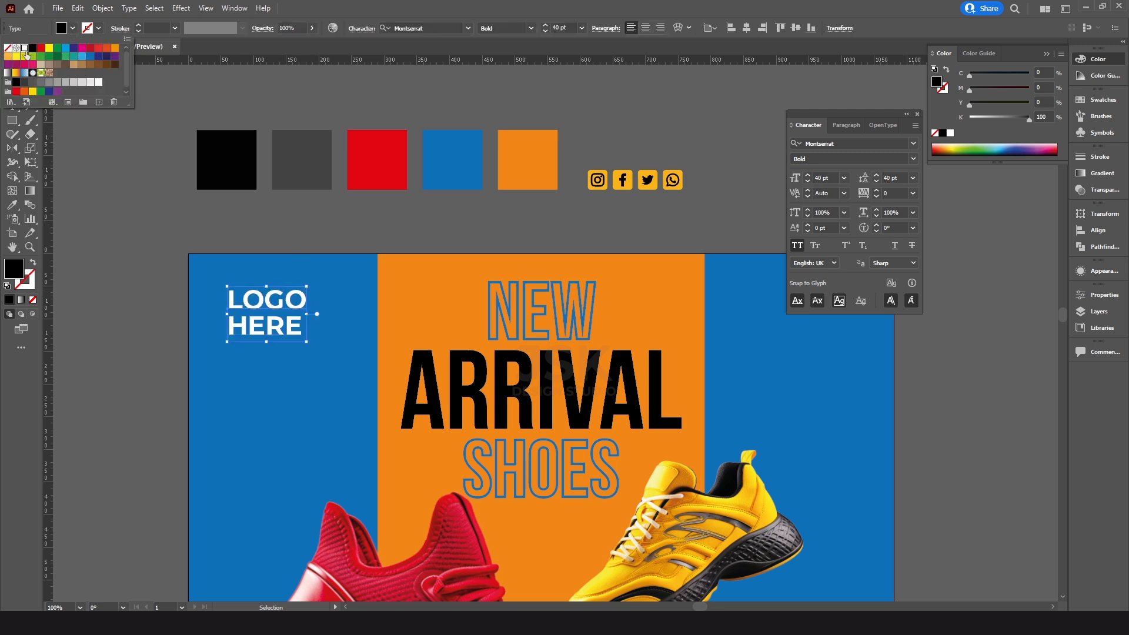
left_click(245, 228)
scroll(263, 301, "right", 1)
left_click_drag(261, 298, 281, 305)
left_click(355, 244)
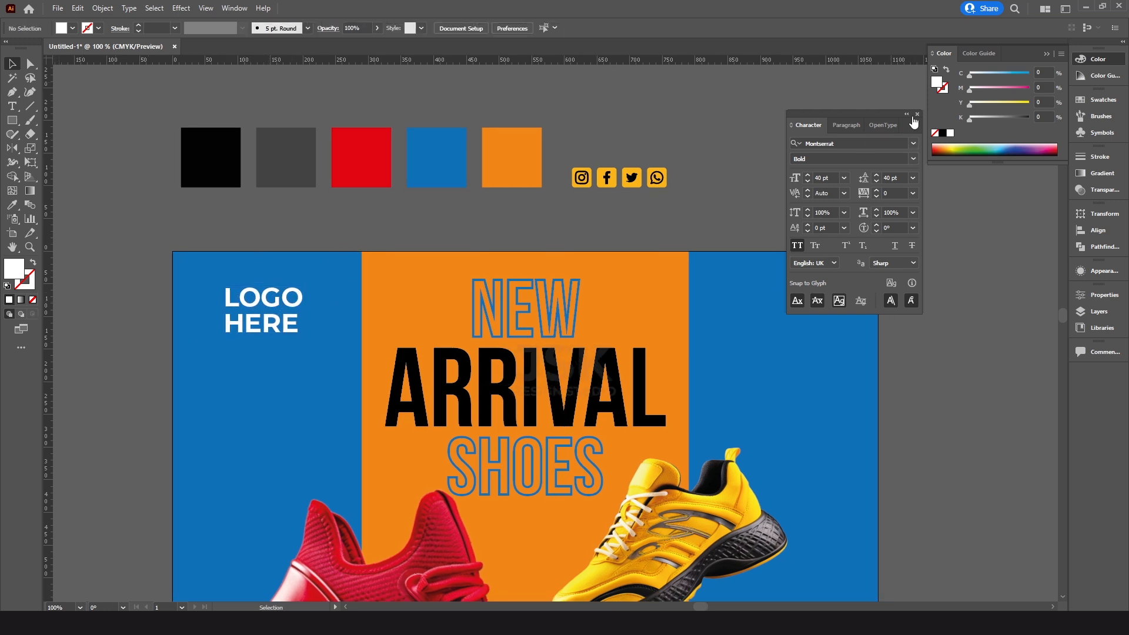
left_click(918, 115)
left_click_drag(719, 218, 716, 209)
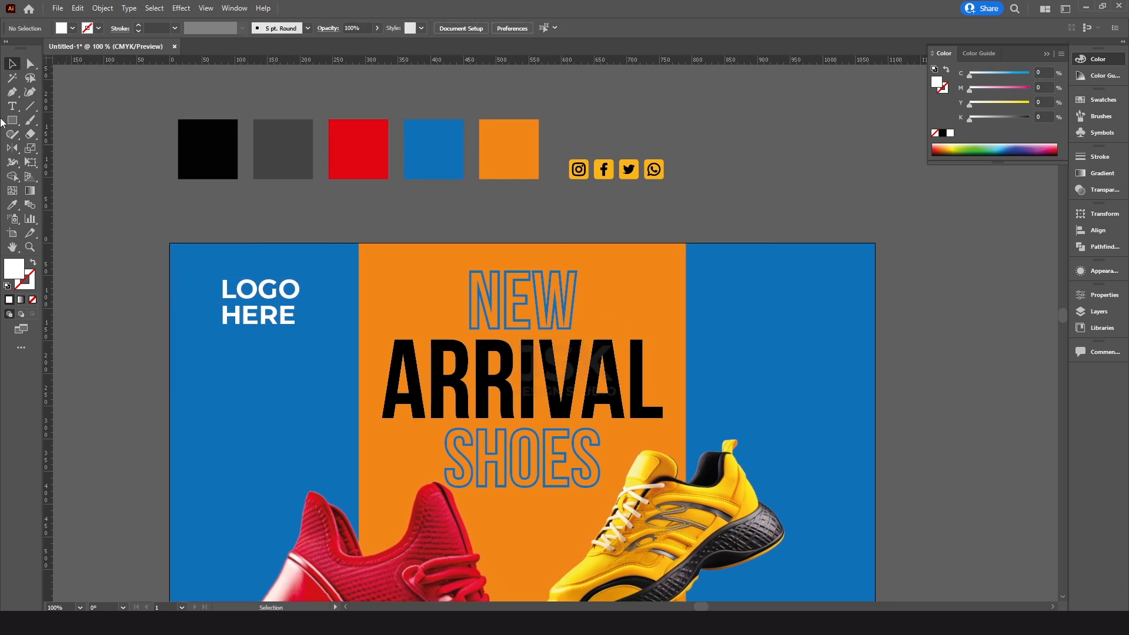
Draw a white rectangle, align it to the artboard's right edge beside "NEW", and resize it to about 225 × 56 px.
left_click_drag(11, 120, 53, 123)
mouse_move(304, 278)
left_mouse_down()
mouse_move(318, 323)
mouse_move(364, 323)
left_mouse_up()
key("v")
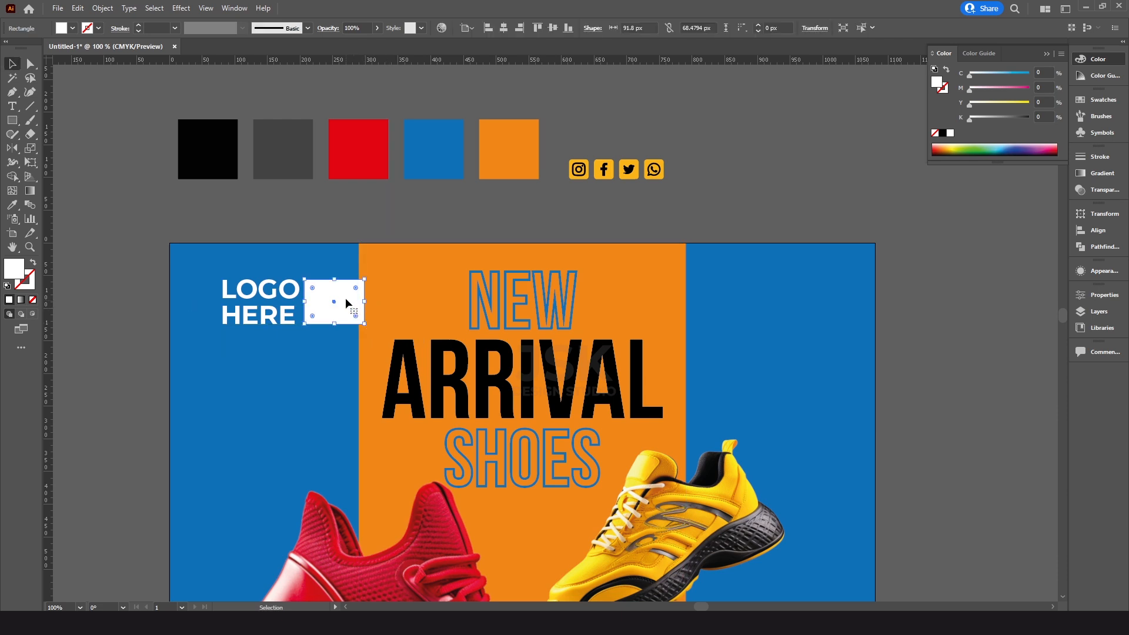
left_click(521, 32)
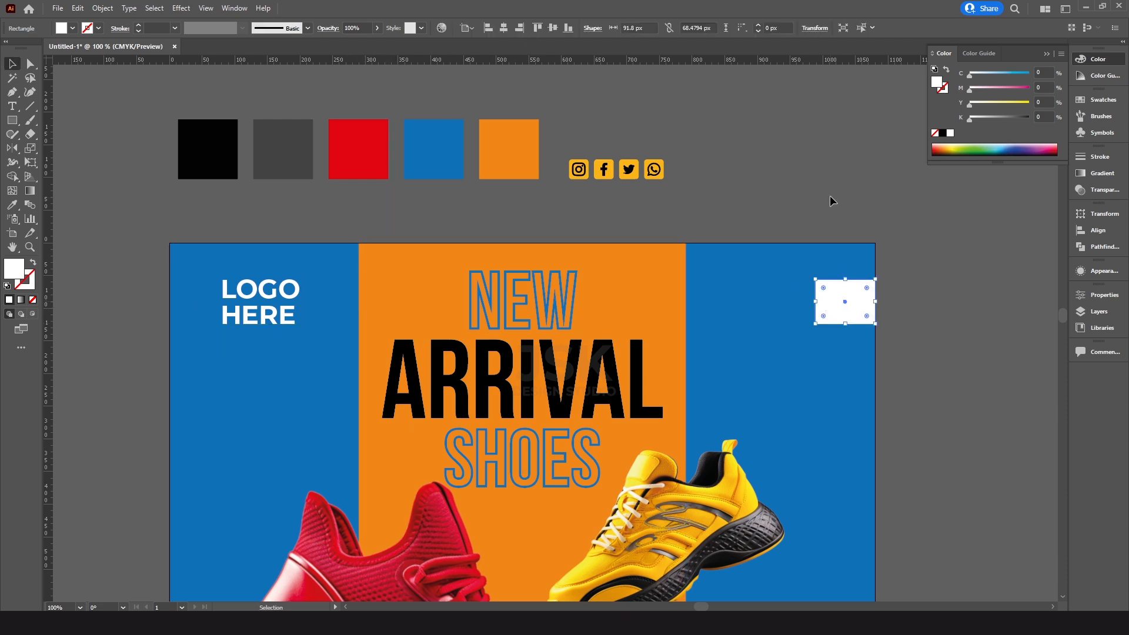
left_click_drag(814, 302, 728, 301)
left_click(736, 221)
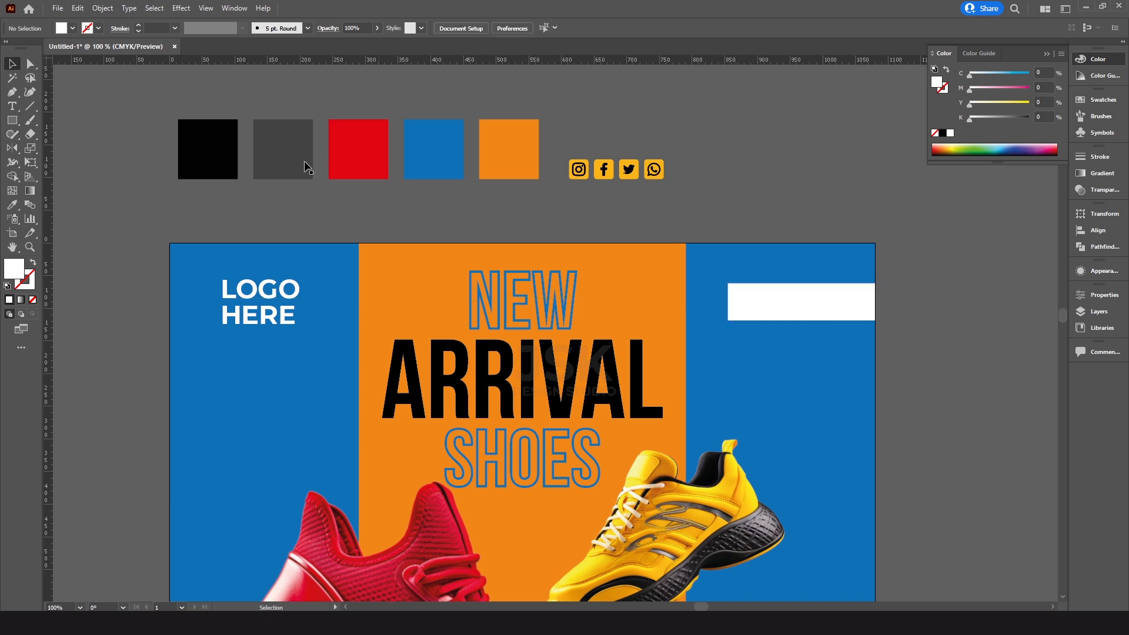
Fully round the two left corners of the white rectangle, keeping its right corners square.
left_click(30, 63)
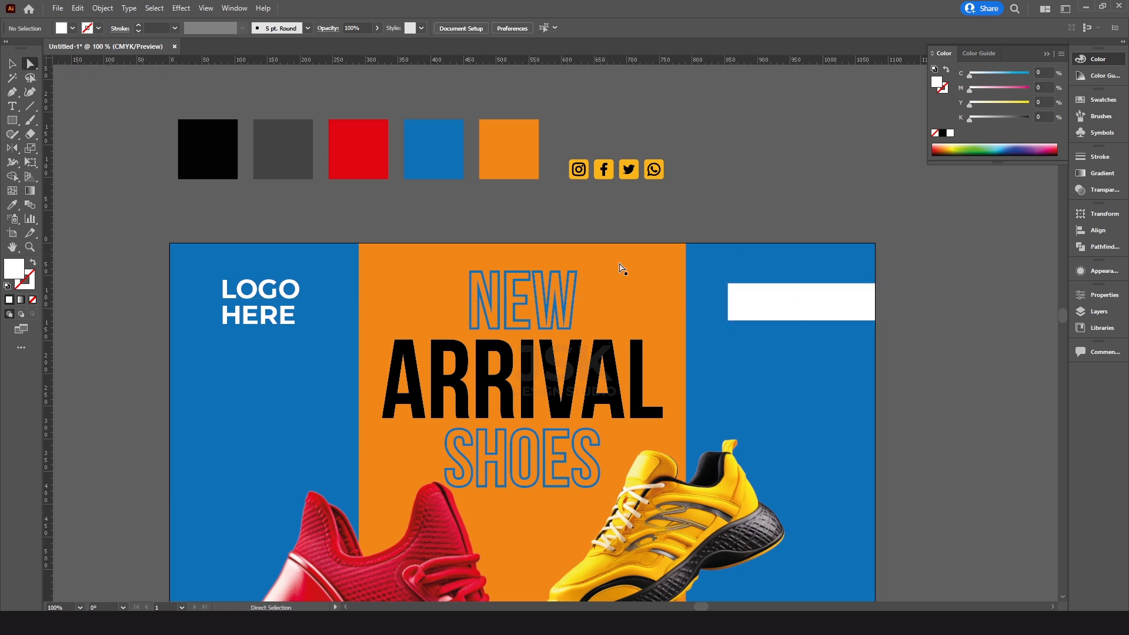
left_click(735, 297)
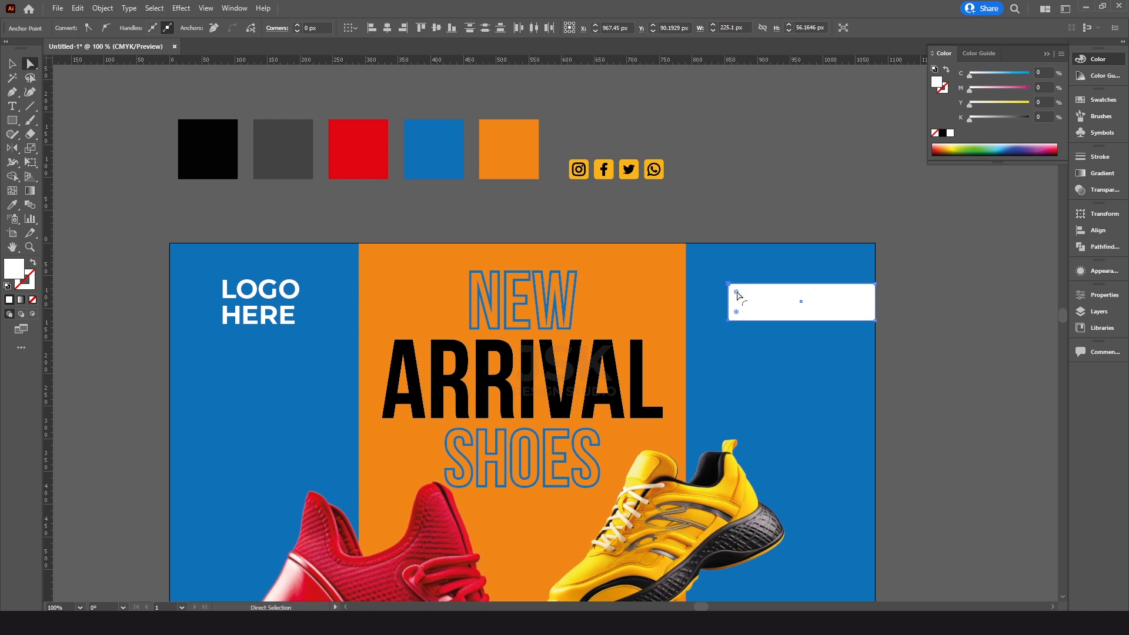
left_click_drag(737, 292, 770, 299)
key("v")
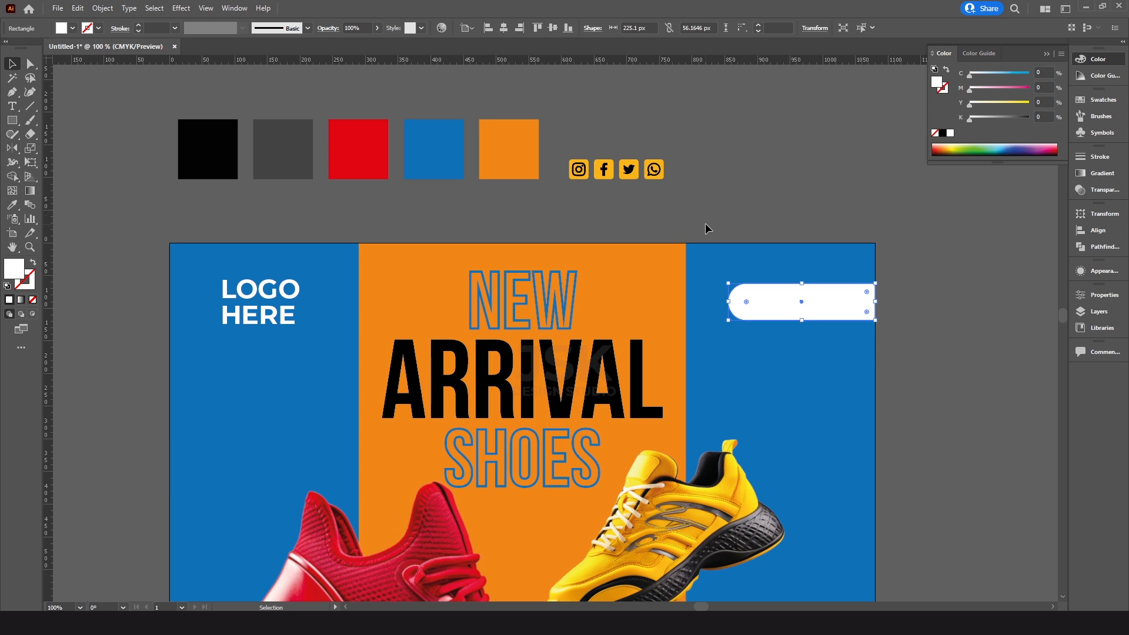
Try filling the white bar with the palette black, and undo the colour change.
left_click(200, 156)
left_click(801, 301)
key("i")
left_click(234, 156)
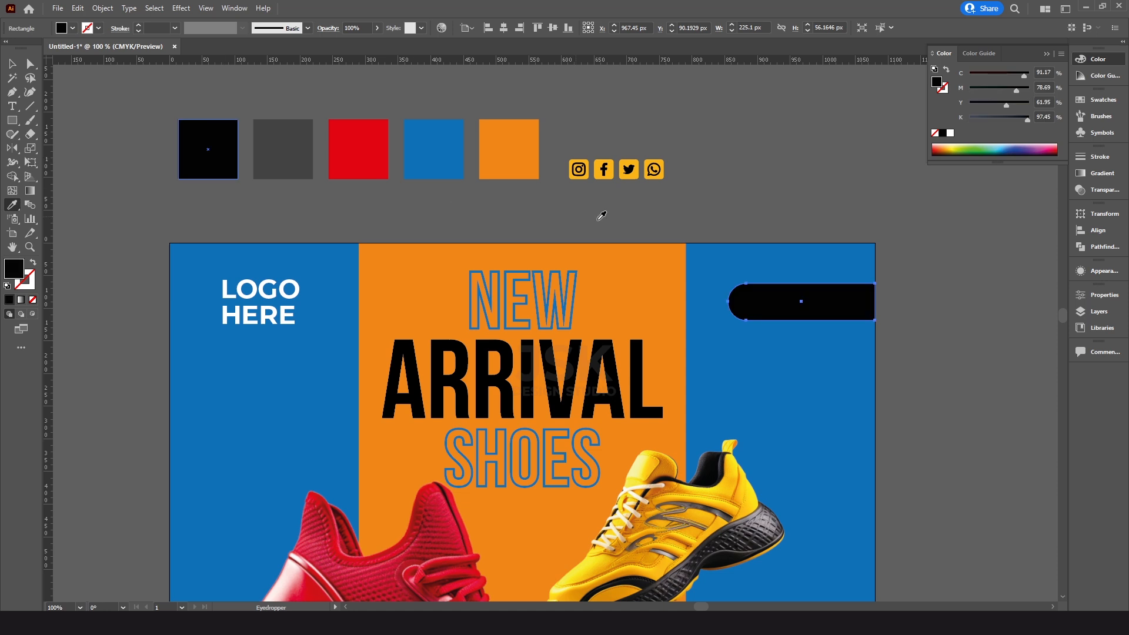
key("v")
key("ctrl+z")
left_click(761, 223)
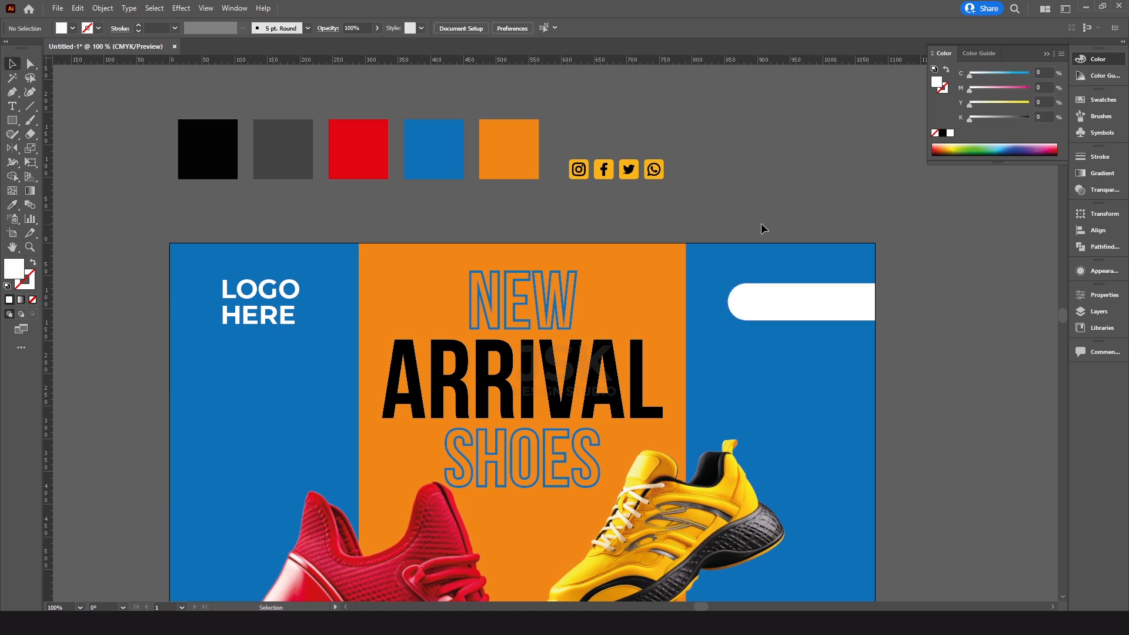
Duplicate the Instagram, Facebook and Twitter icon group, bring the copy to the front and place it on the white bar.
left_click(585, 169)
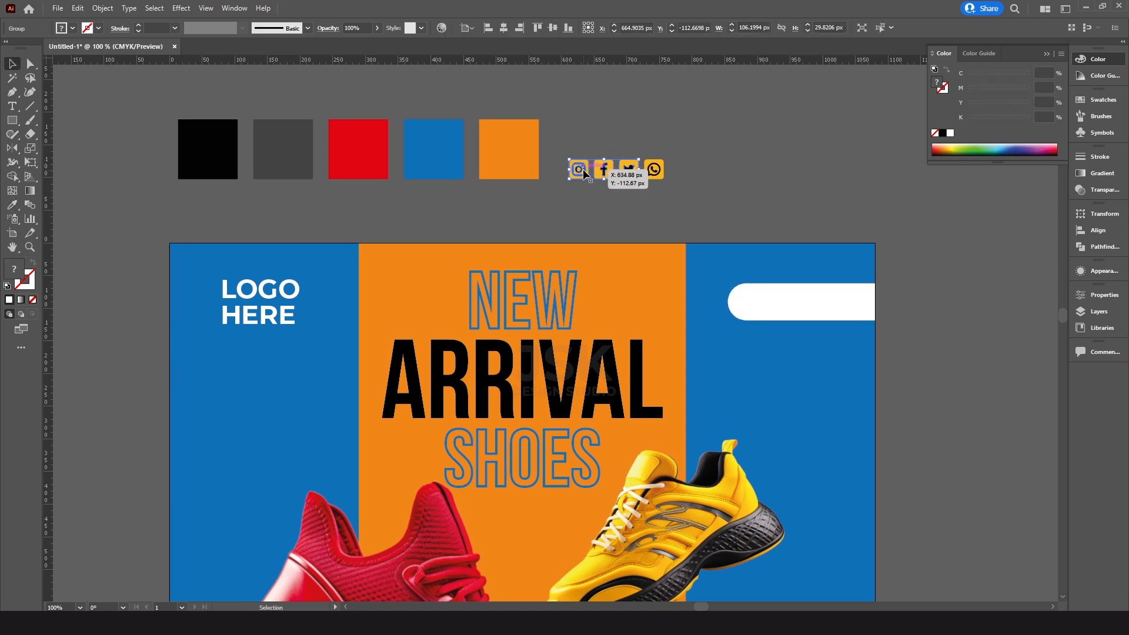
left_click_drag(584, 168, 767, 213)
right_click(767, 212)
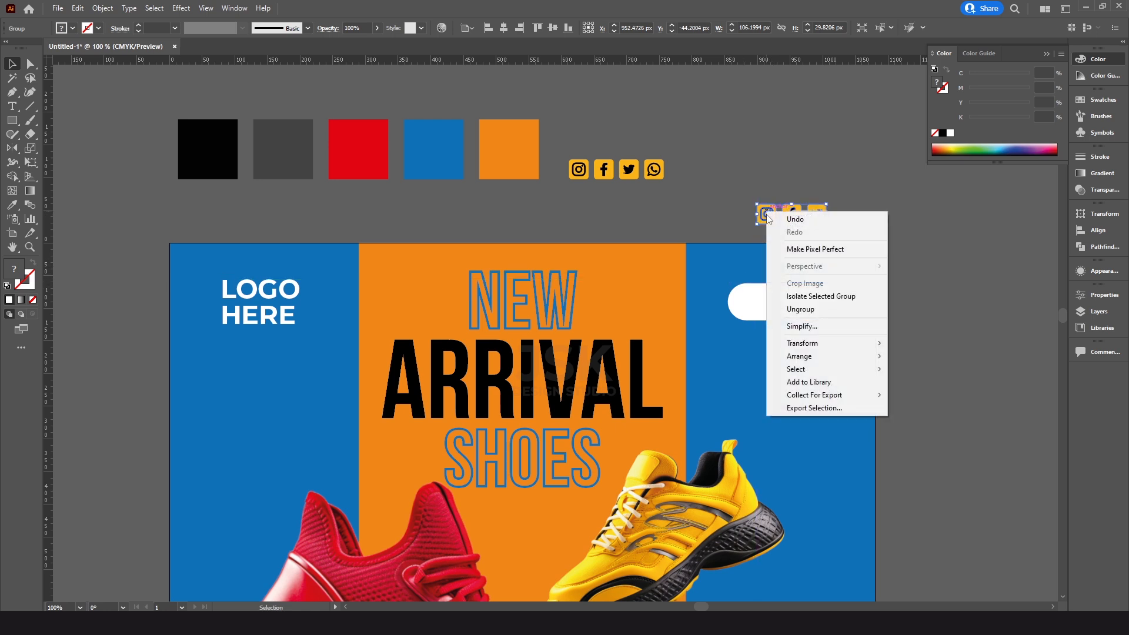
mouse_move(818, 355)
left_click(915, 356)
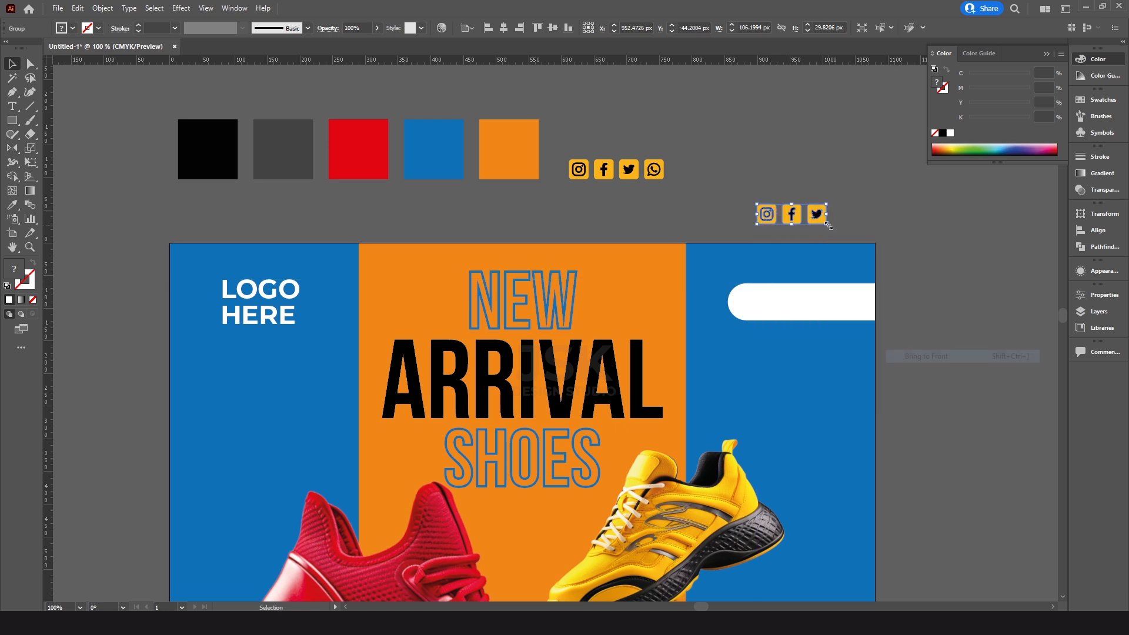
left_click_drag(812, 217, 831, 300)
scroll(700, 230, "up", 1)
scroll(700, 211, "right", 1)
left_click(700, 211)
scroll(688, 213, "left", 1)
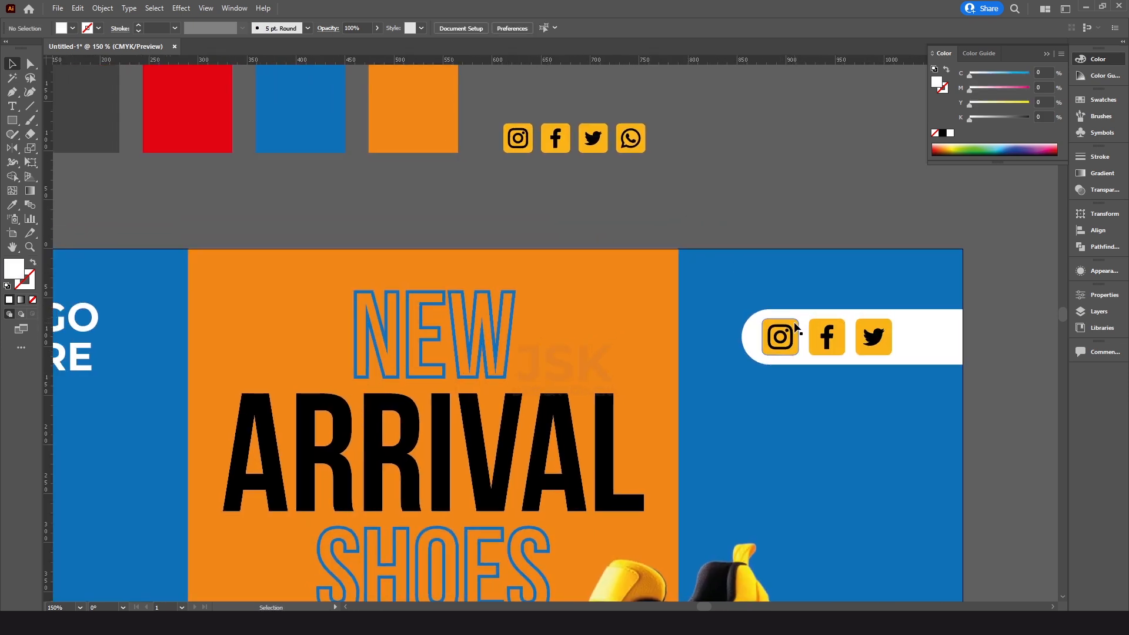
Fill the square backgrounds of the three social icons on the white bar with the artboard's blue.
scroll(769, 328, "up", 2)
left_click_drag(603, 288, 893, 303)
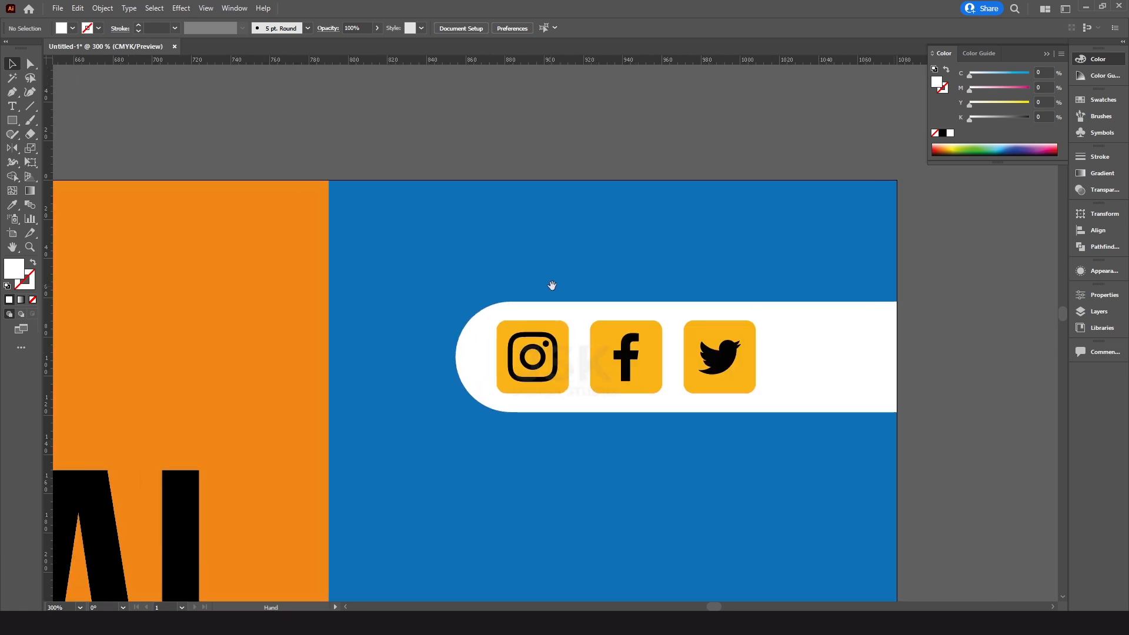
left_click_drag(550, 286, 591, 286)
key("a")
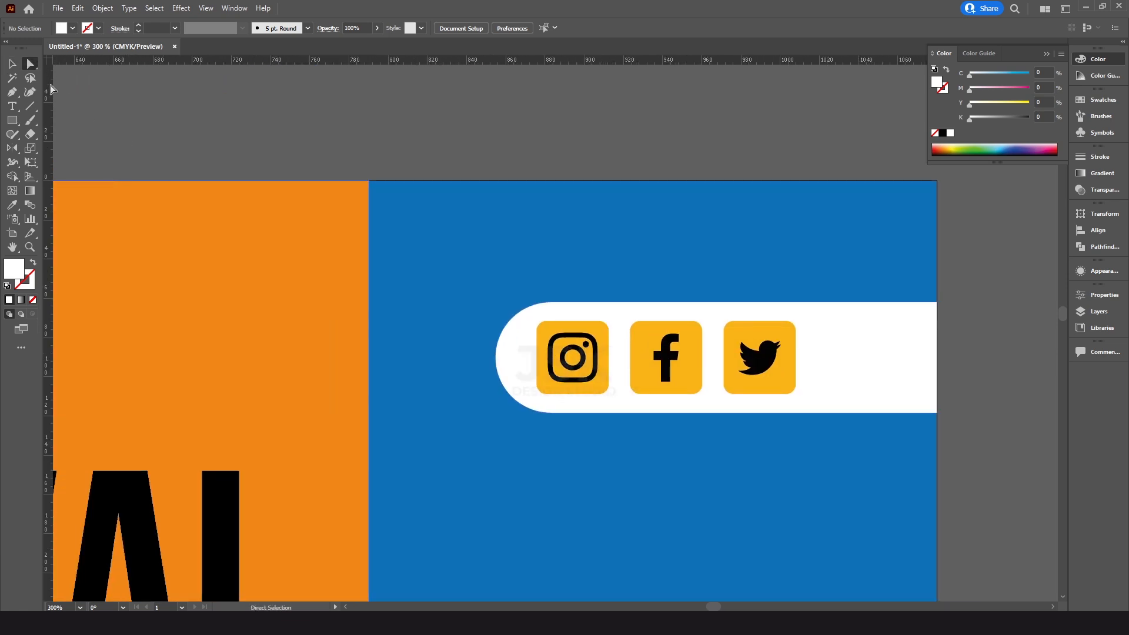
left_click(565, 327)
left_click(643, 328, "shift")
left_click(742, 331, "shift")
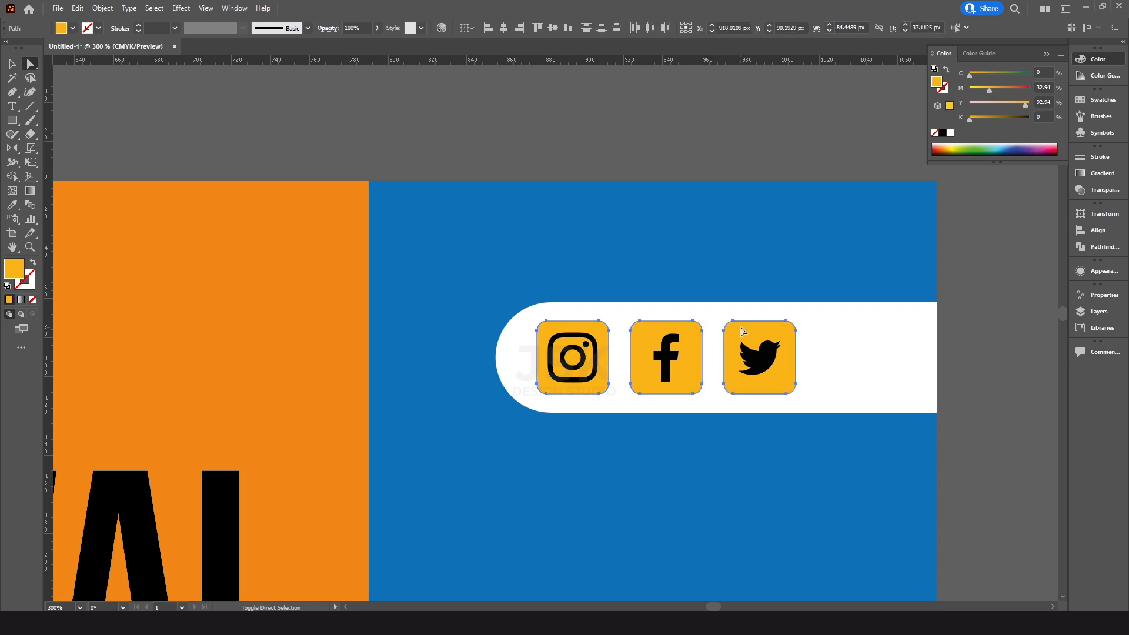
key("i")
left_click(574, 244)
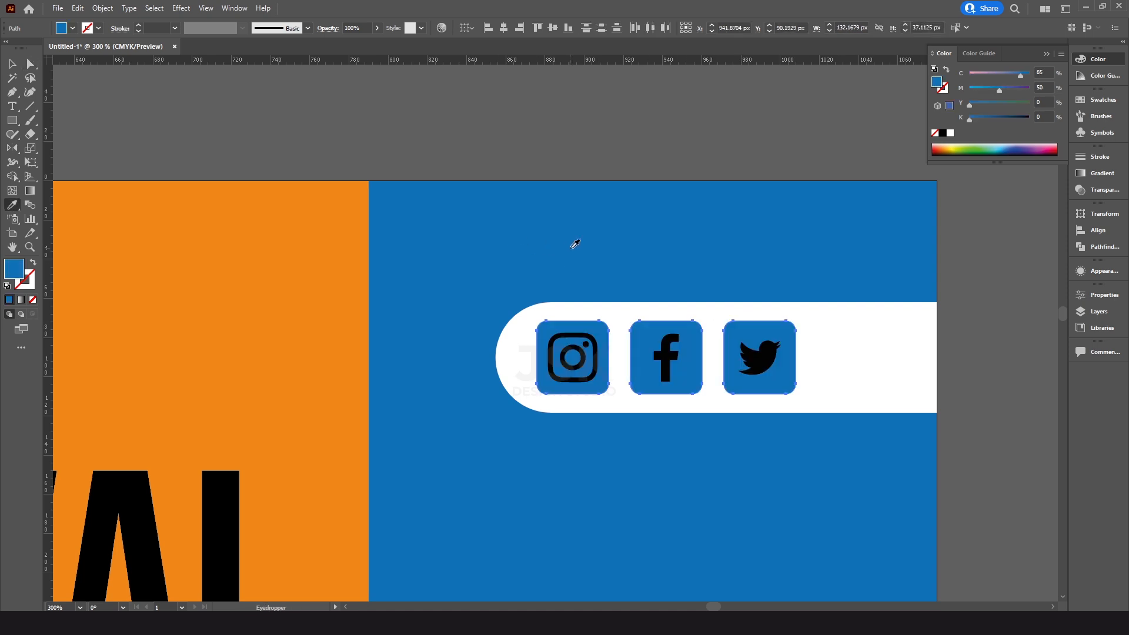
key("v")
left_click(598, 134)
Nudge the social icon group slightly to the right within the white bar.
scroll(638, 321, "down", 2)
left_click_drag(504, 358, 682, 330)
left_click(699, 353)
key("ctrl+plus")
key("Right")
key("Right")
key("Right")
left_click(414, 318)
scroll(408, 318, "down", 2)
left_click_drag(318, 296, 630, 261)
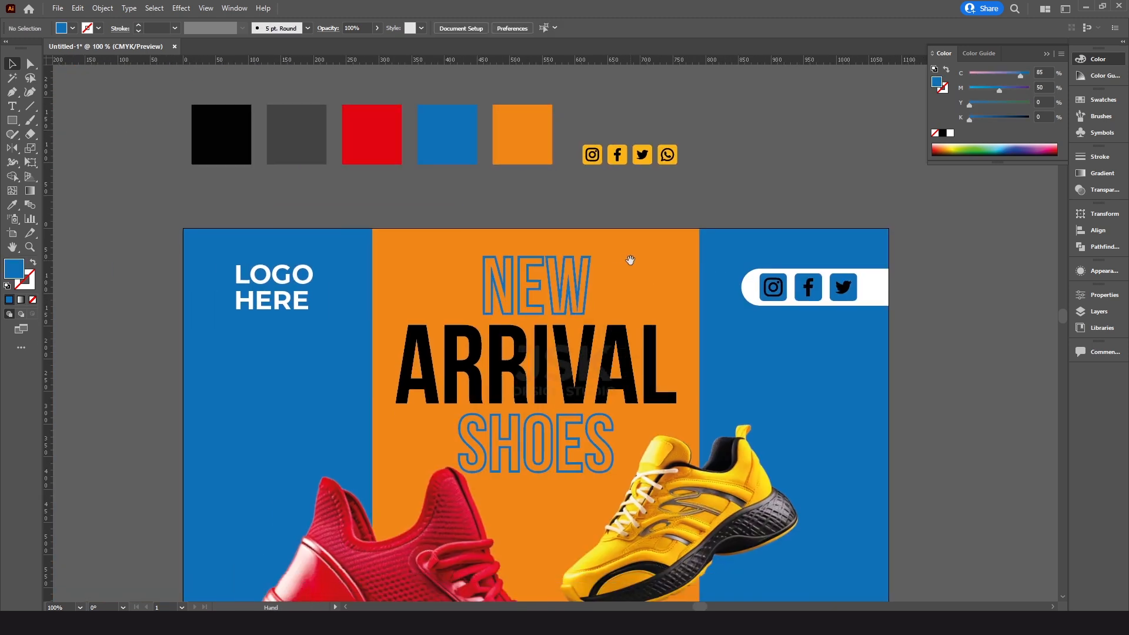
Apply a Multiply drop shadow to the "ARRIVAL" text with 75% opacity, 5 px X and Y offsets and 4 px blur.
left_click(585, 356)
left_click(181, 8)
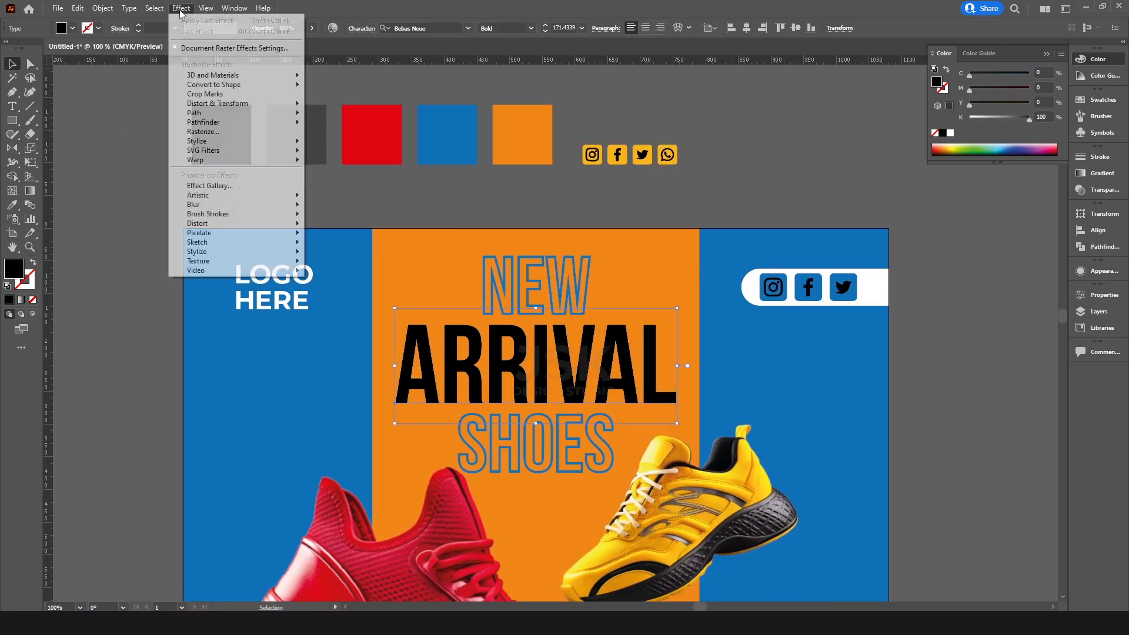
mouse_move(267, 141)
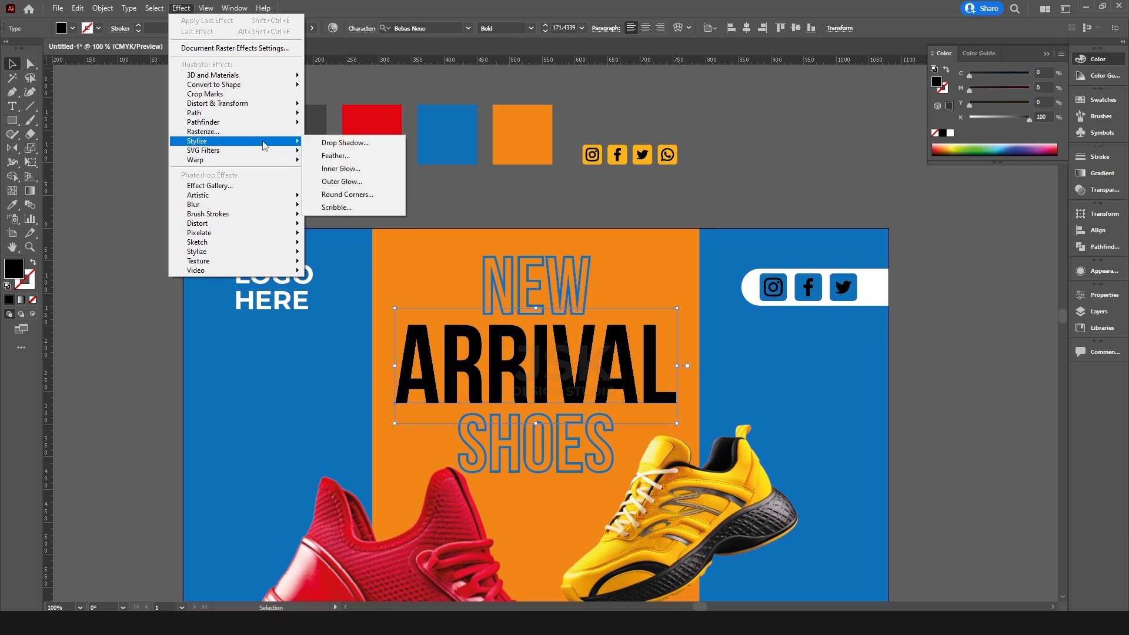
left_click(320, 142)
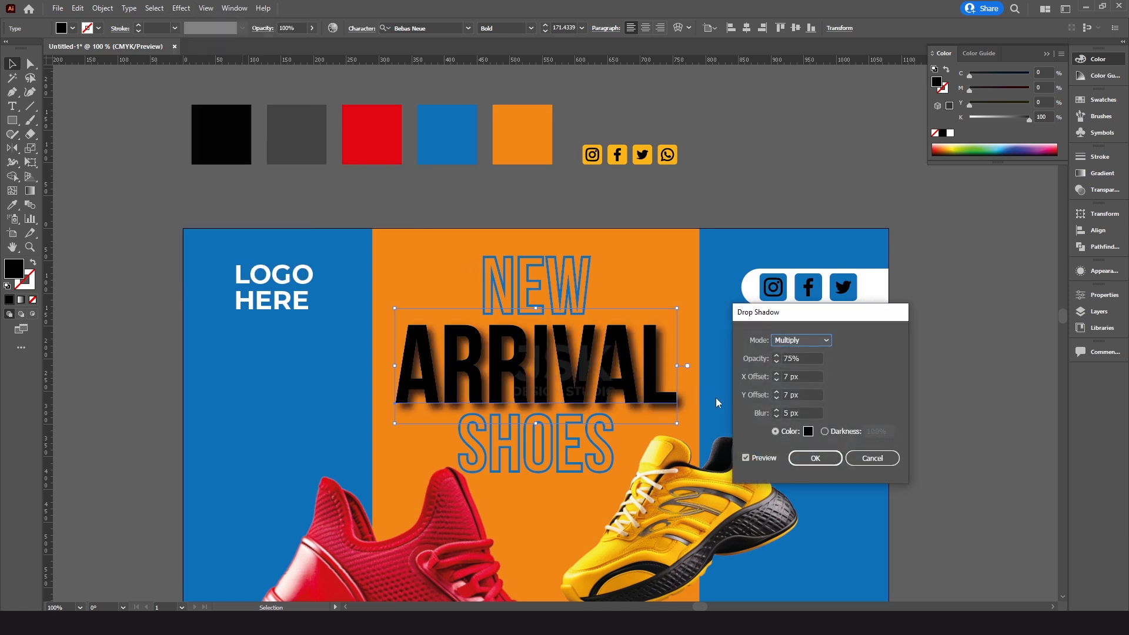
left_click(777, 398)
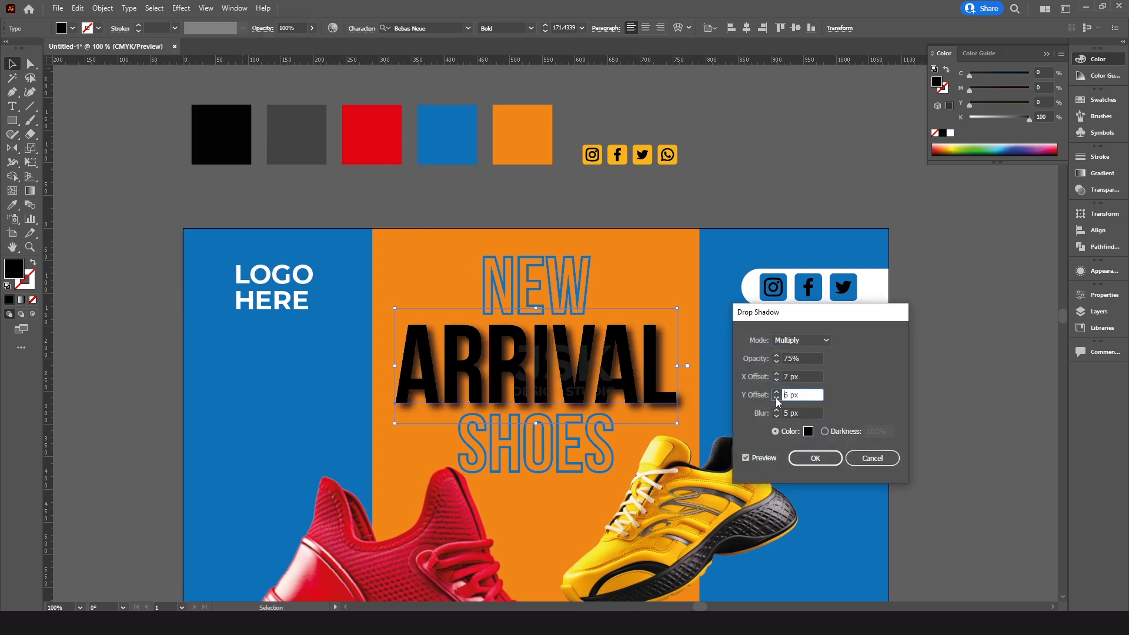
left_click(776, 380)
left_click(776, 417)
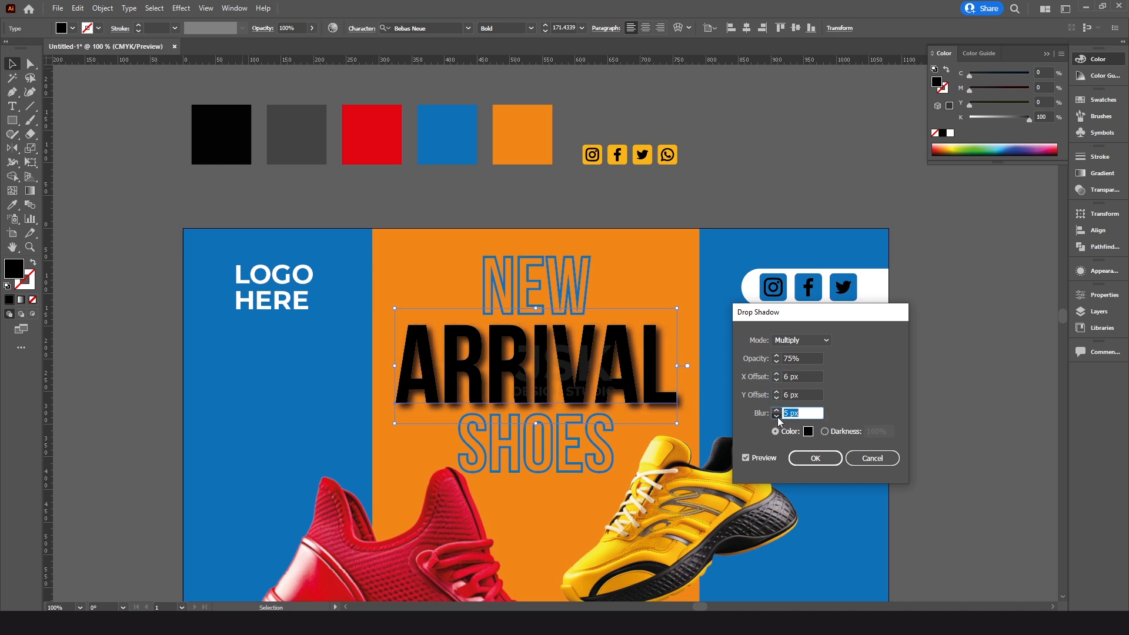
left_click(776, 380)
left_click(777, 398)
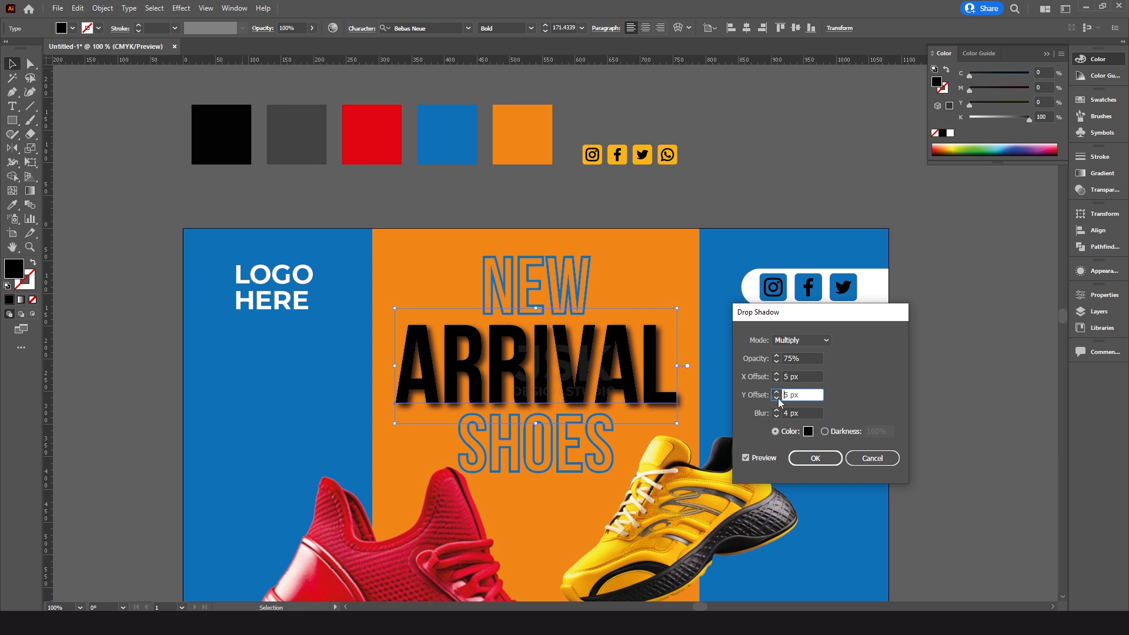
left_click(815, 458)
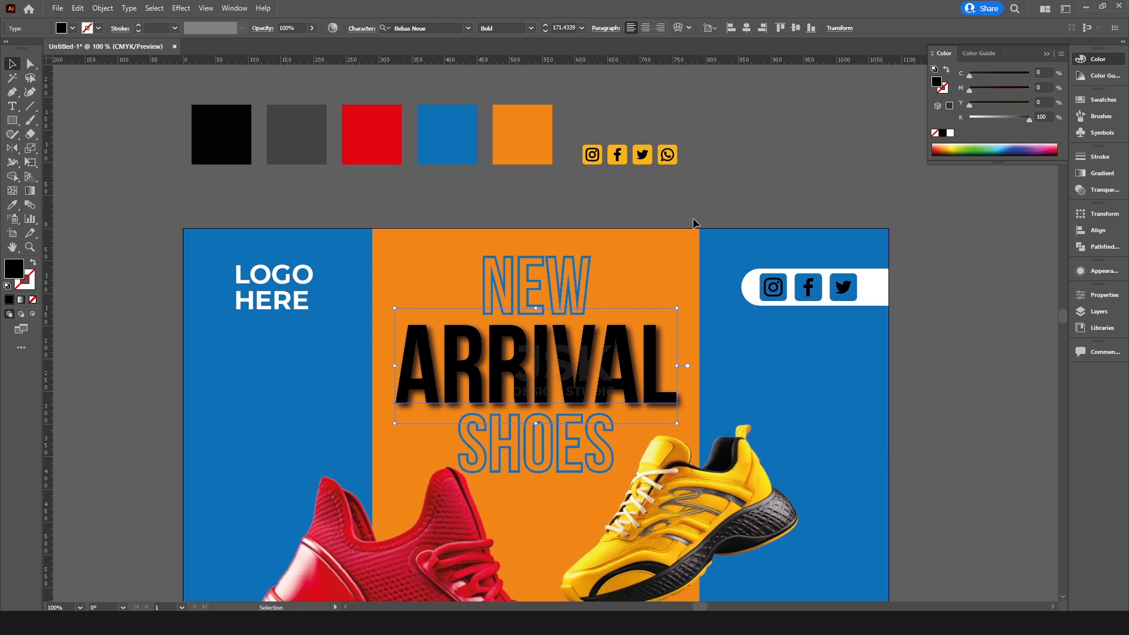
Change the fill color of the "ARRIVAL" headline text to white.
left_click(739, 174)
key("ctrl+minus")
left_click_drag(624, 367, 705, 362)
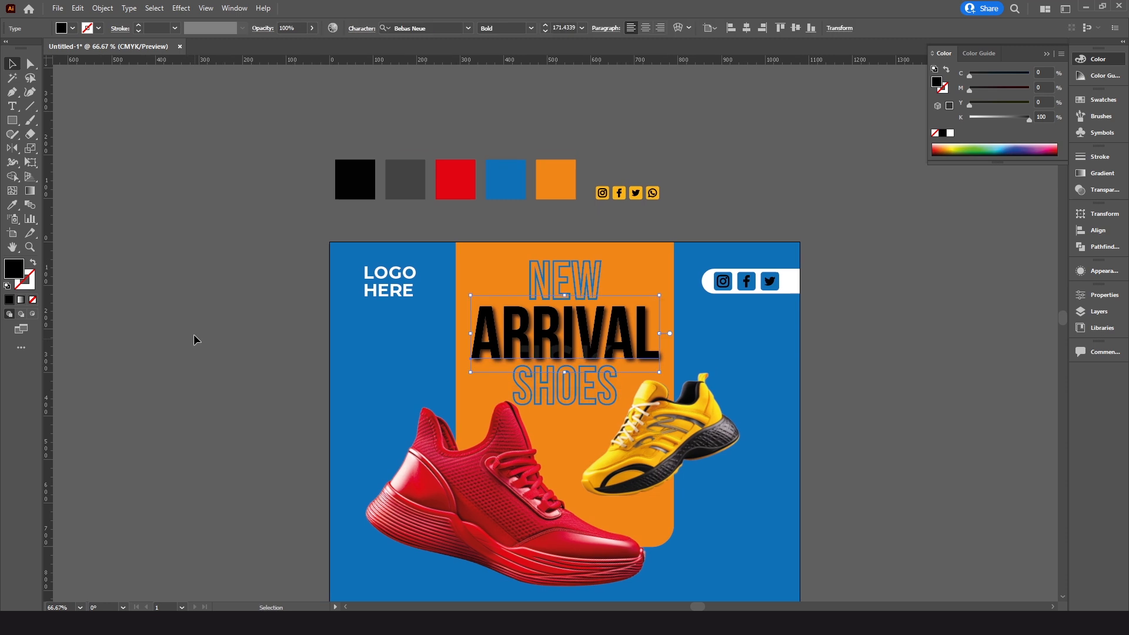
double_click(17, 269)
left_click(192, 336)
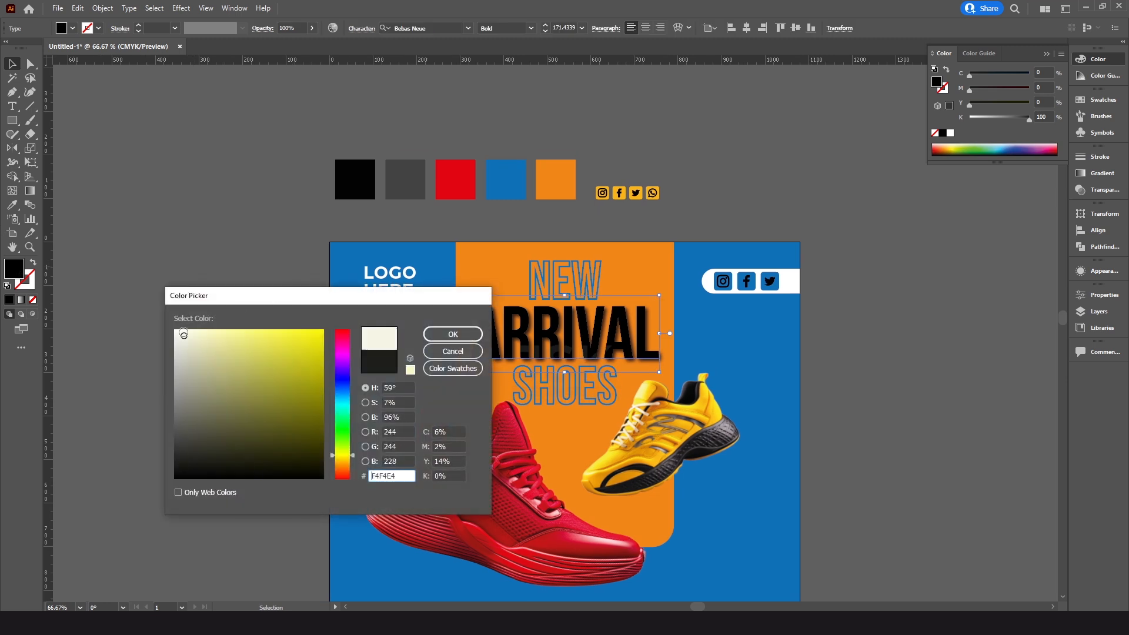
key("Return")
left_click(178, 311)
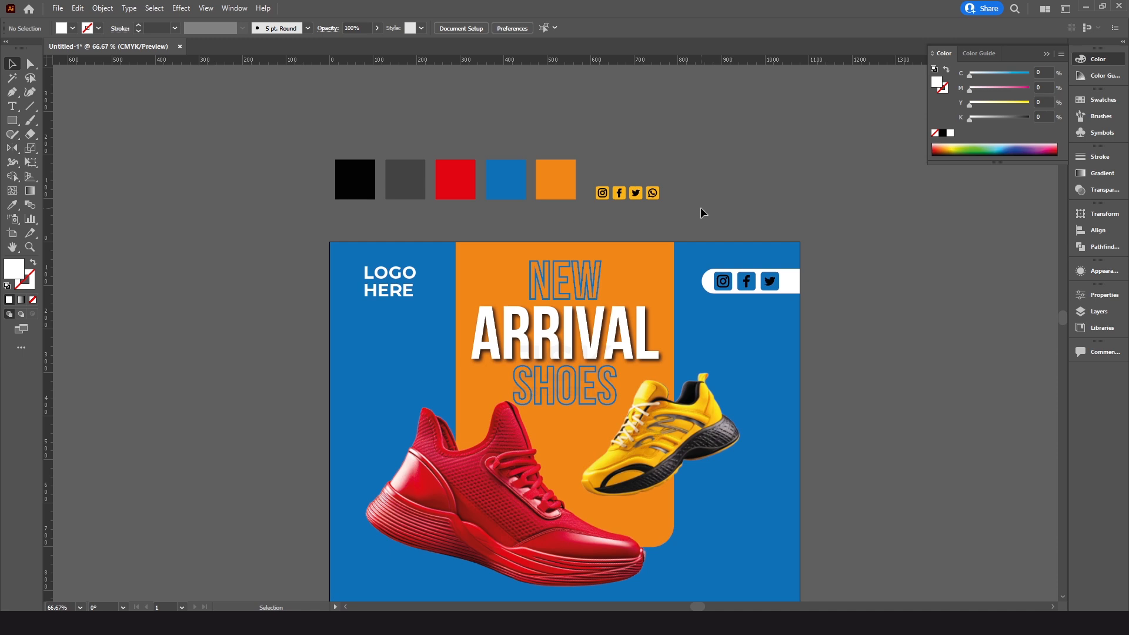
Duplicate the outlined "SHOES" text from the headline and place the copy on the empty canvas beside the artboard.
left_click_drag(702, 222, 719, 193)
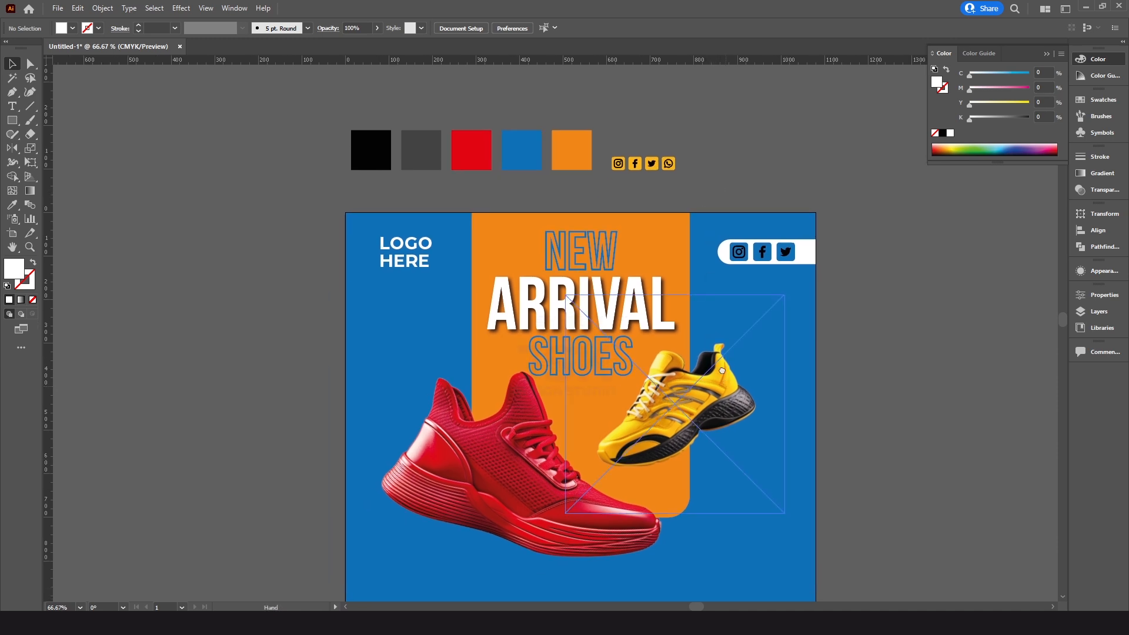
left_click_drag(725, 379, 715, 285)
left_click_drag(888, 316, 887, 303)
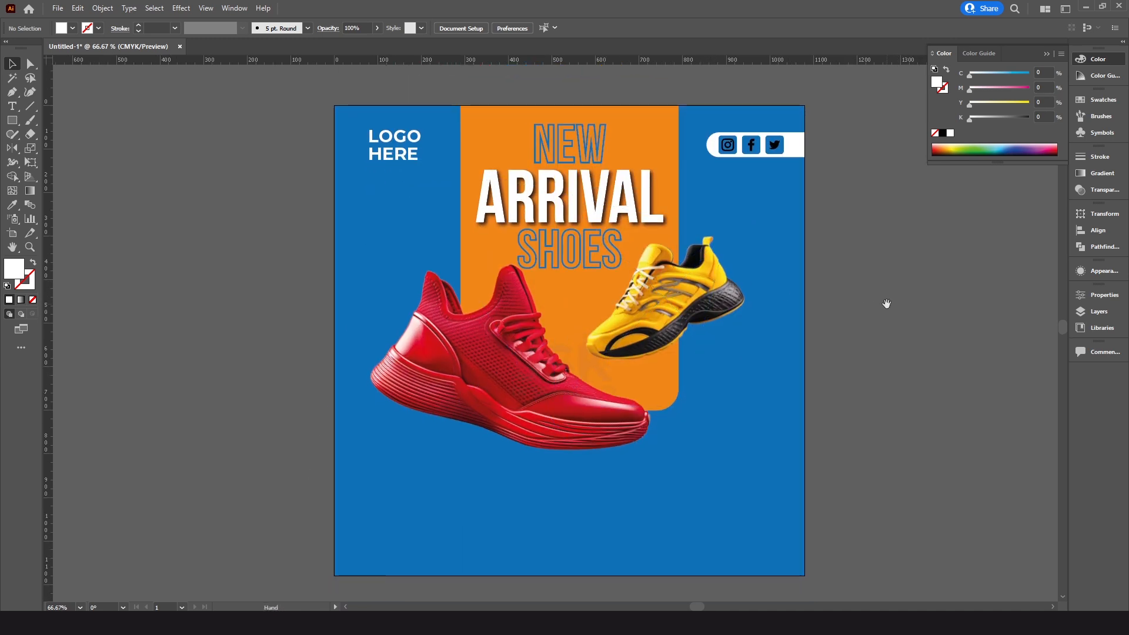
left_click_drag(521, 188, 602, 207)
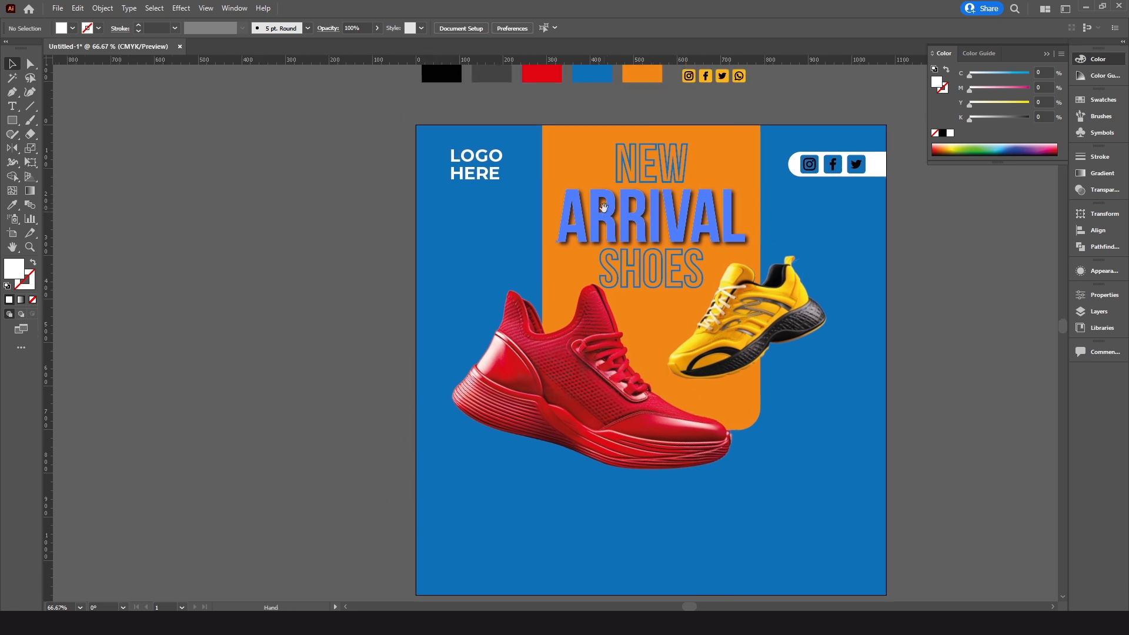
left_click(667, 275)
left_click_drag(668, 276, 292, 465)
left_click_drag(296, 393, 331, 420)
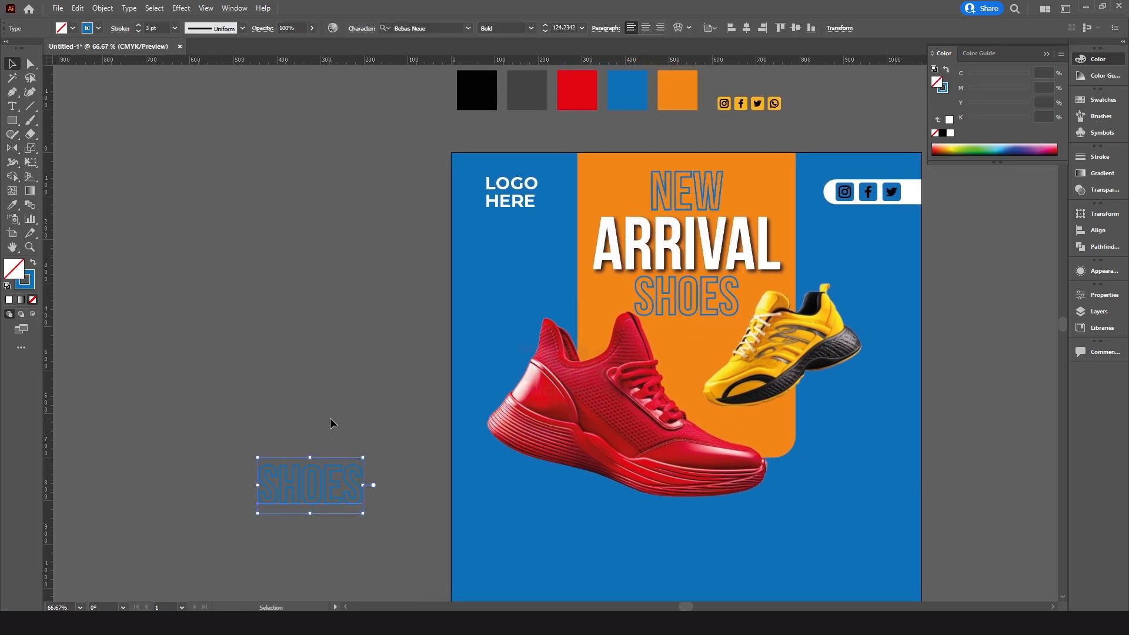
Set the stroke of the copied "SHOES" text to white (FFFFFF).
left_click(27, 287)
double_click(27, 283)
left_click(172, 328)
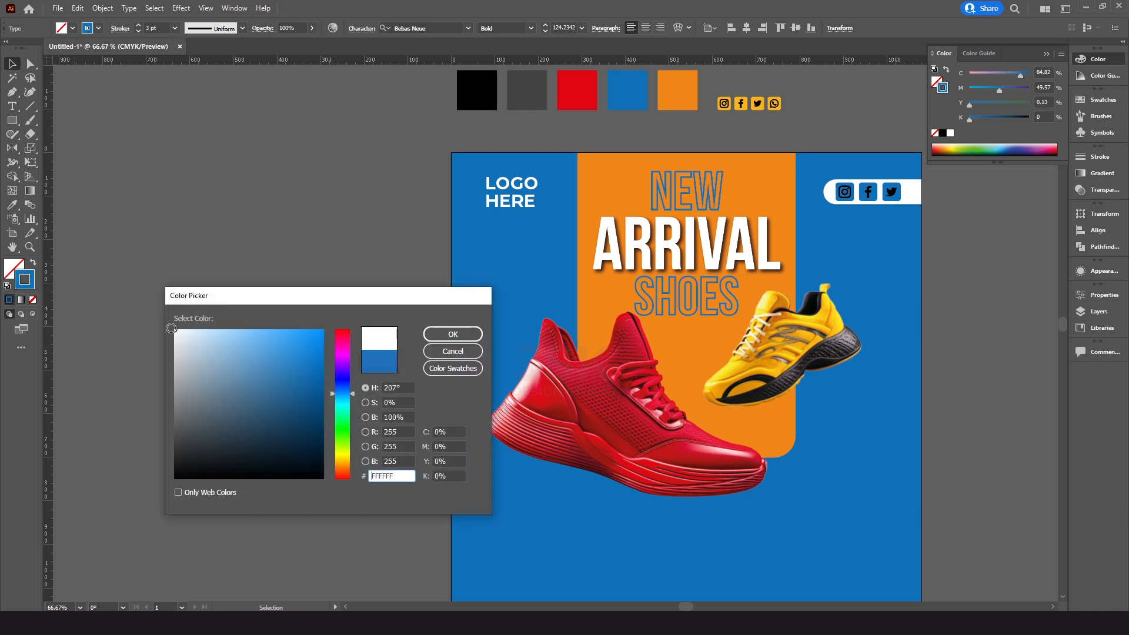
key("Return")
Extend the white outlined text into one row repeating the word "SHOES" six times.
left_click_drag(350, 449, 398, 400)
left_click_drag(381, 437, 301, 437)
key("t")
left_click(269, 438)
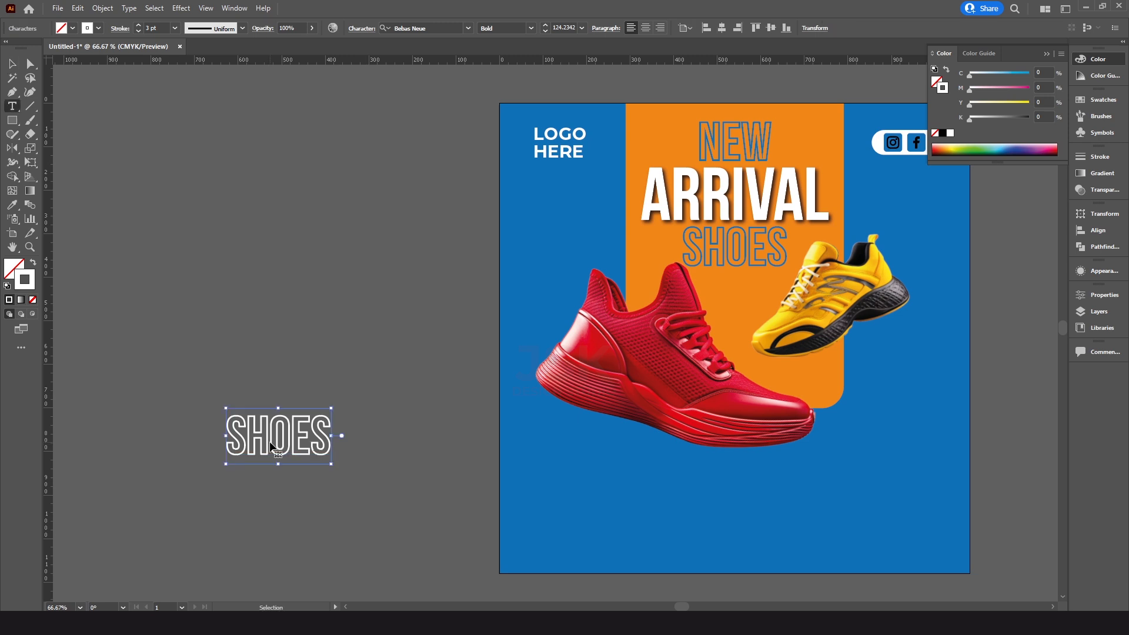
key("ctrl+a")
key("ctrl+c")
key("Right")
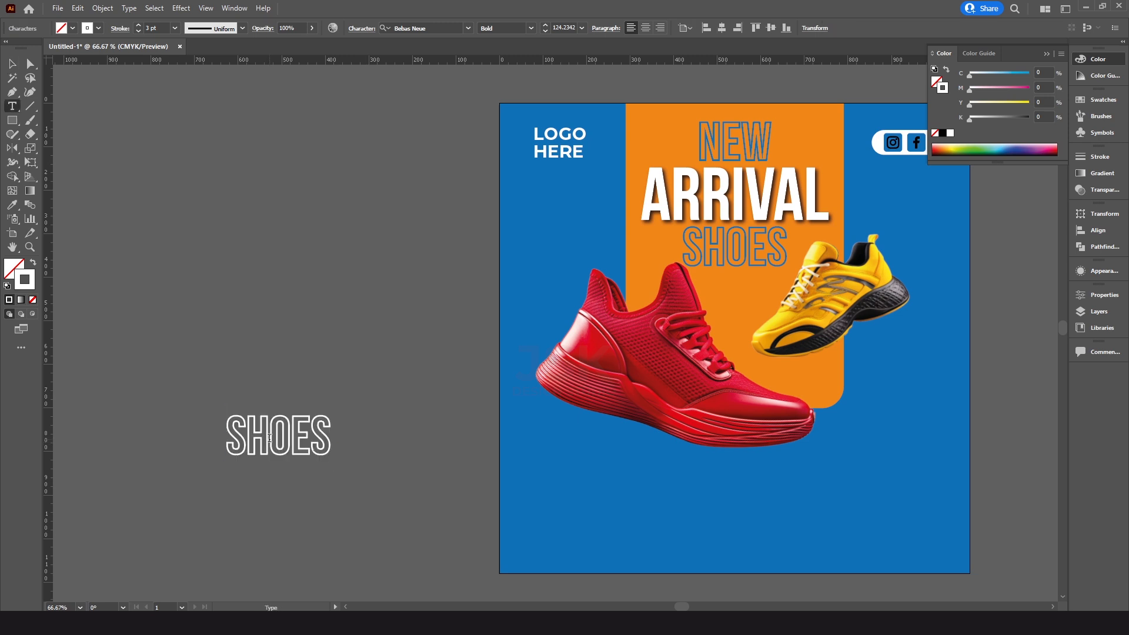
key("ctrl+v")
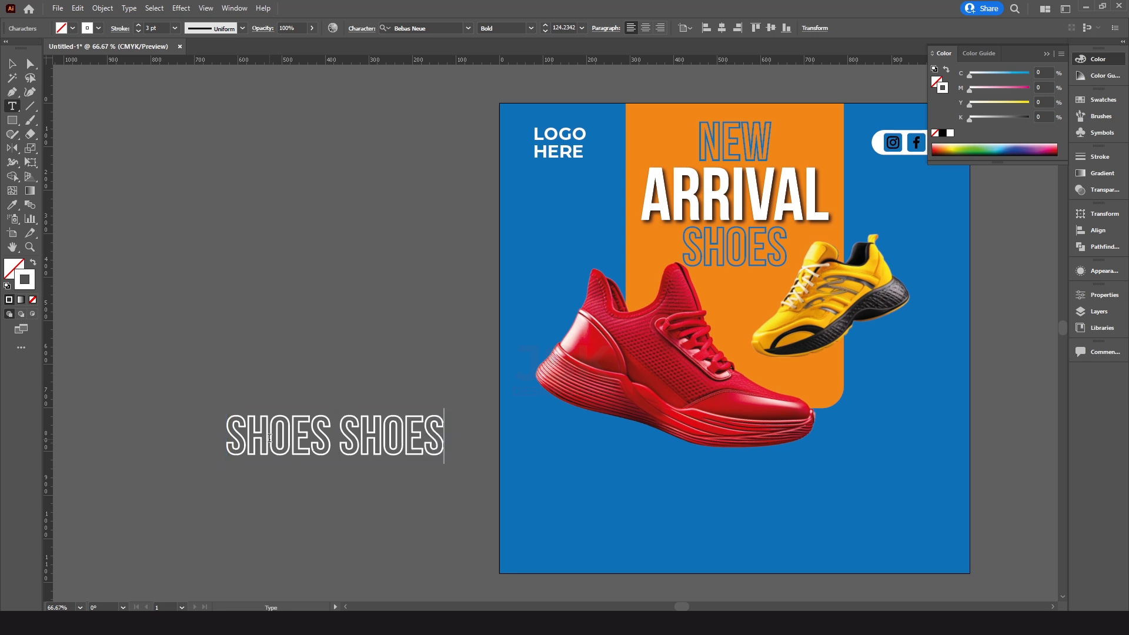
key("ctrl+v")
key("ctrl+v")
key("ctrl+v")
key("ctrl+v")
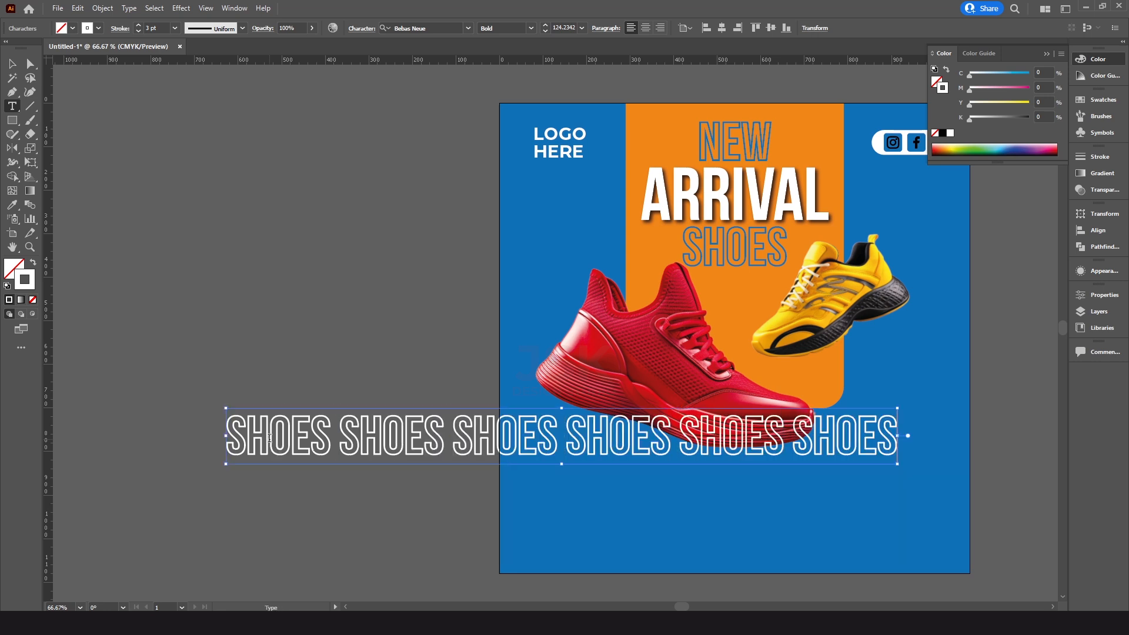
key("Escape")
Duplicate the "SHOES" row downward at equal spacing until there are twelve rows.
mouse_move(474, 450)
left_mouse_down()
mouse_move(636, 488)
mouse_move(471, 403)
mouse_move(471, 451)
left_mouse_up()
scroll(465, 438, "down", 2)
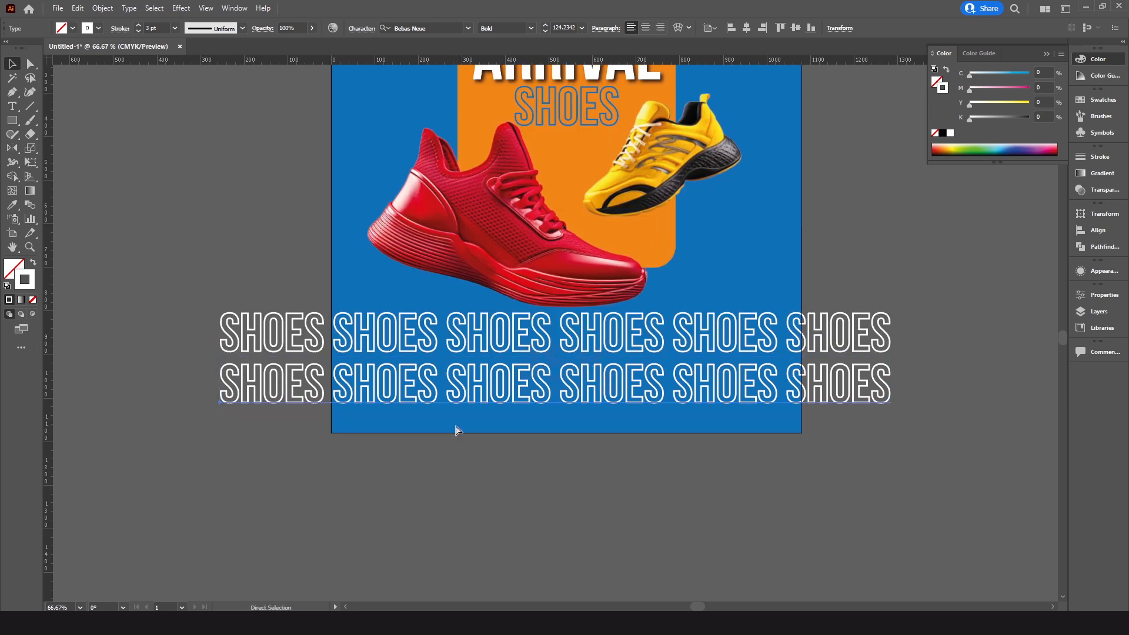
key("ctrl+d")
key("ctrl+d")
key("ctrl+d")
scroll(579, 381, "down", 2)
scroll(599, 365, "up", 2)
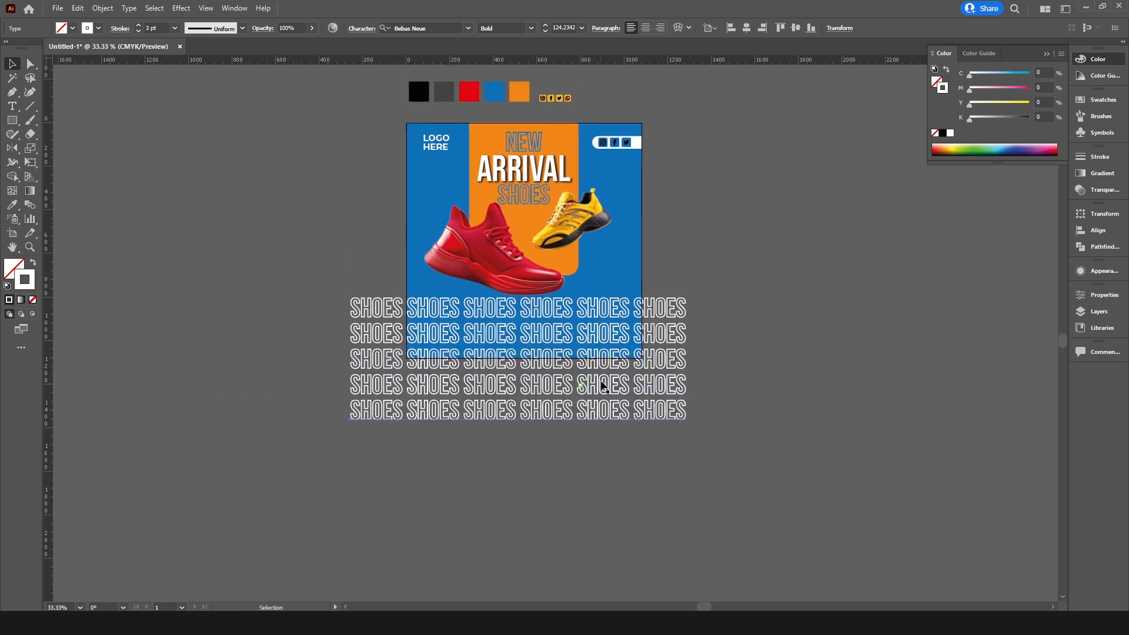
key("ctrl+d")
key("ctrl+d")
key("ctrl+d")
key("ctrl+d")
key("ctrl+d")
key("ctrl+d")
key("ctrl+d")
Select all twelve "SHOES" rows and group them into one pattern.
key("v")
scroll(761, 313, "down", 2)
left_click_drag(748, 242, 673, 494)
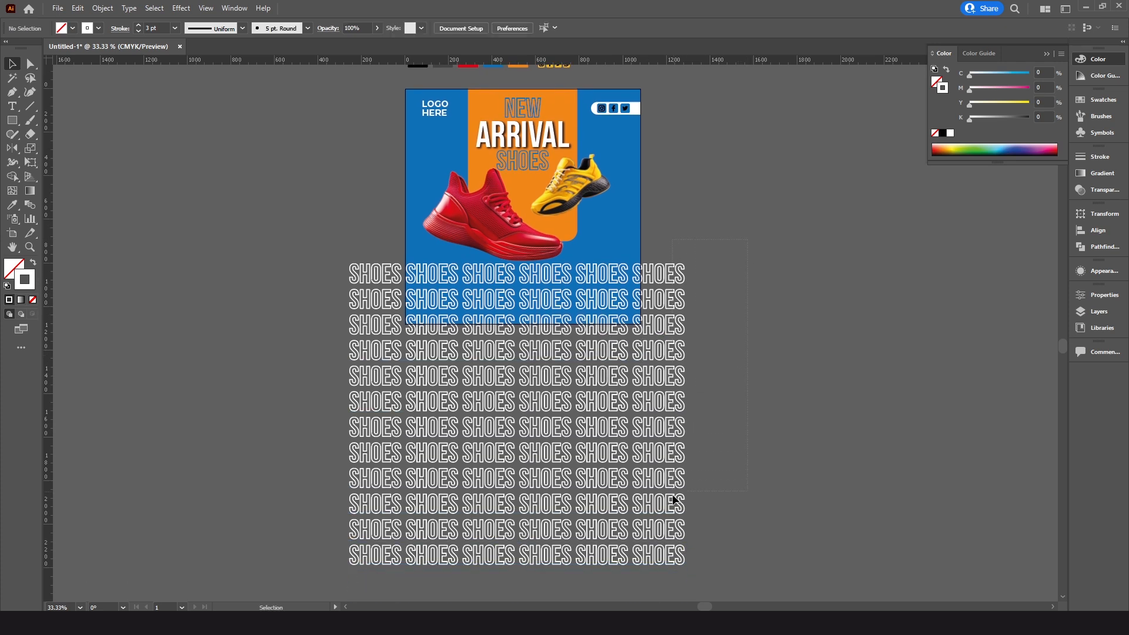
left_click_drag(659, 559, 655, 565)
key("a")
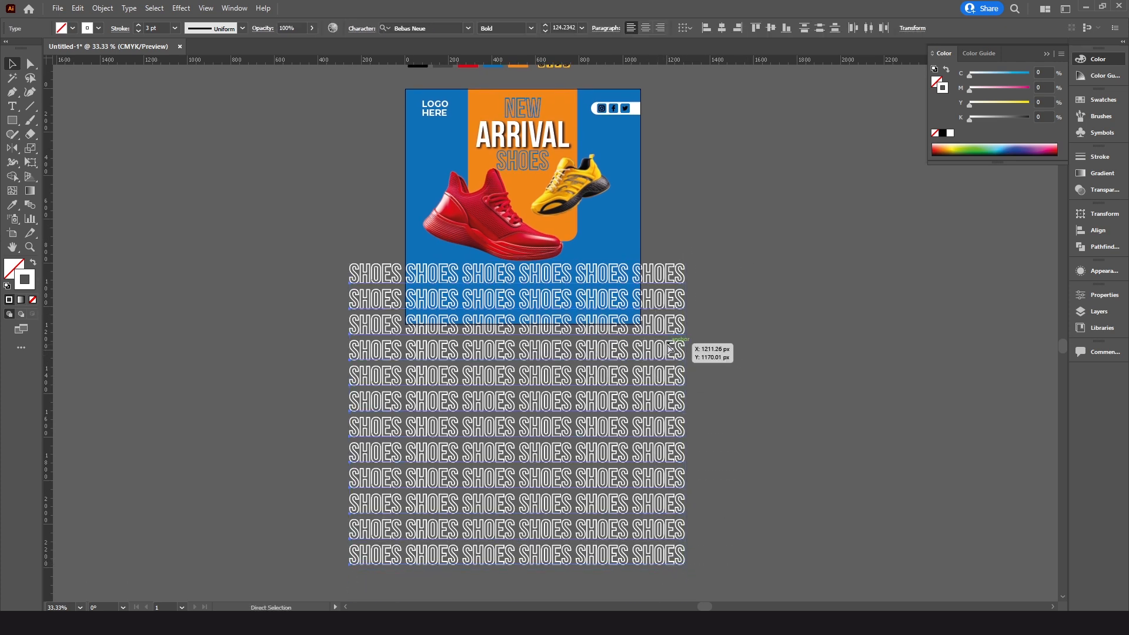
key("ctrl+g")
Move the "SHOES" pattern group over the artboard and center it horizontally.
left_click(734, 272)
left_click_drag(733, 272, 760, 345)
left_click_drag(691, 349, 692, 100)
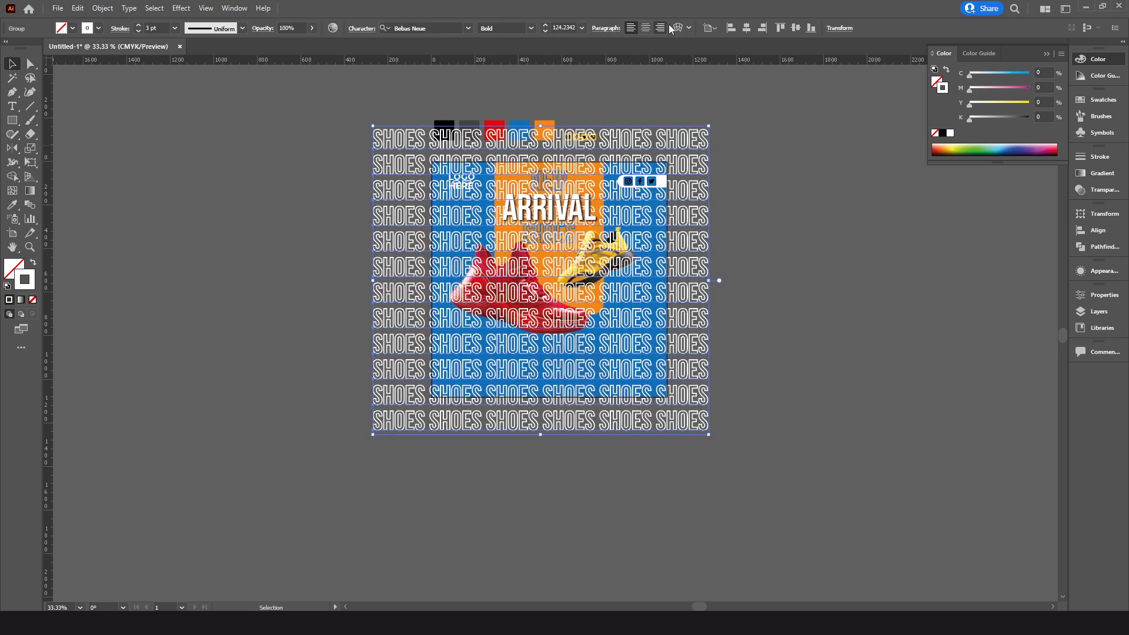
left_click(747, 28)
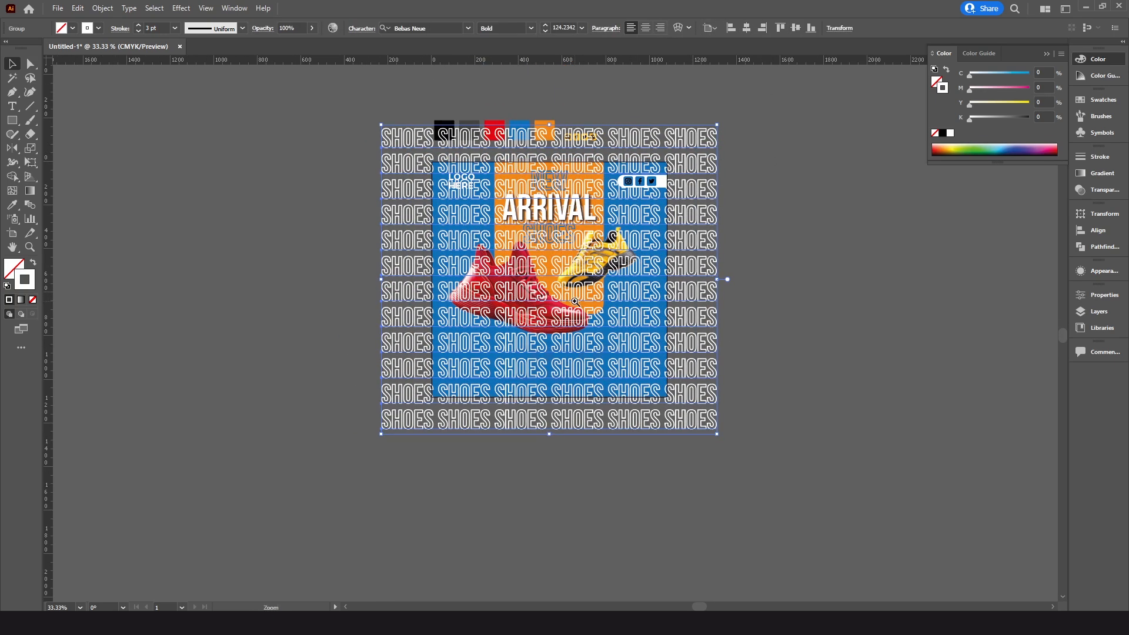
Send the "SHOES" pattern group to the very back of the stacking order.
left_click(575, 302)
right_click(733, 222)
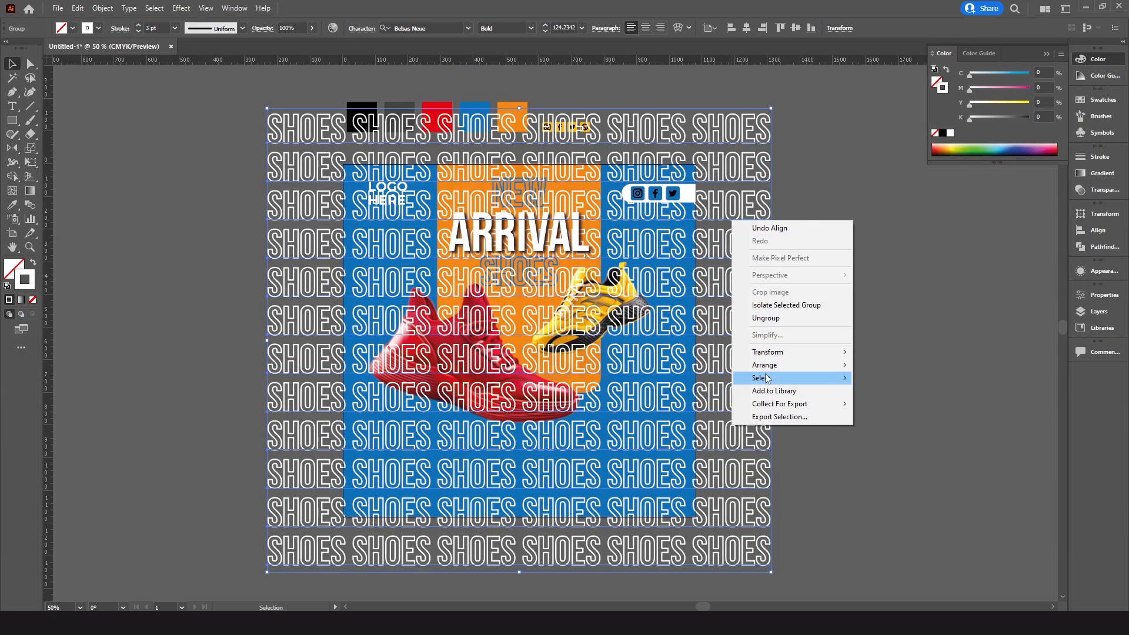
mouse_move(777, 365)
left_click(900, 410)
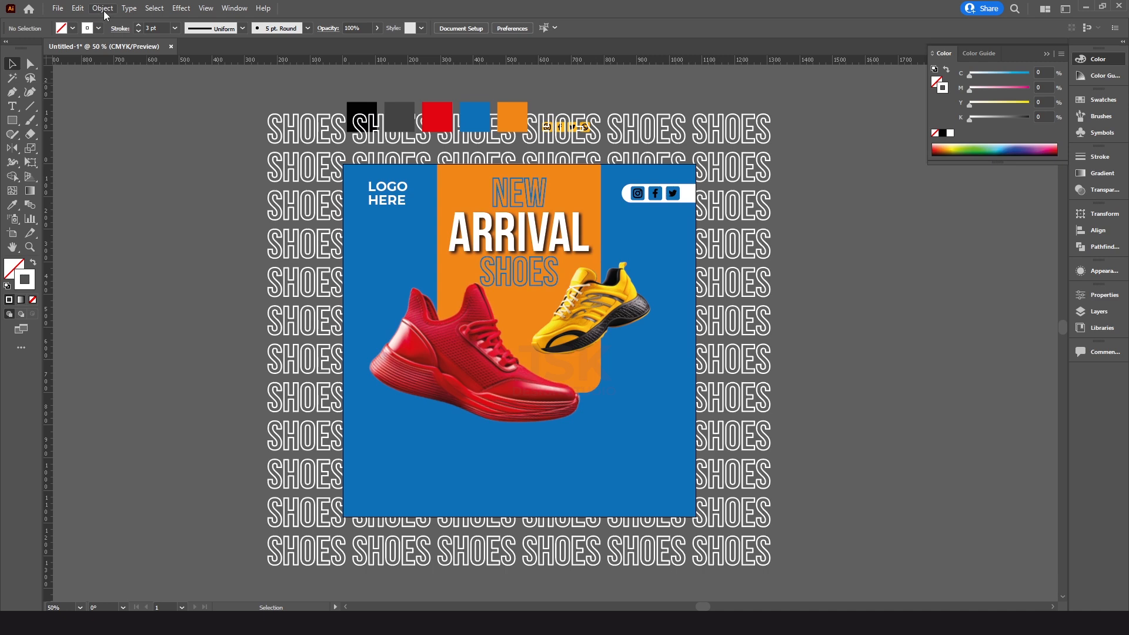
Unlock all objects and send the blue background rectangle behind the "SHOES" pattern.
left_click(103, 8)
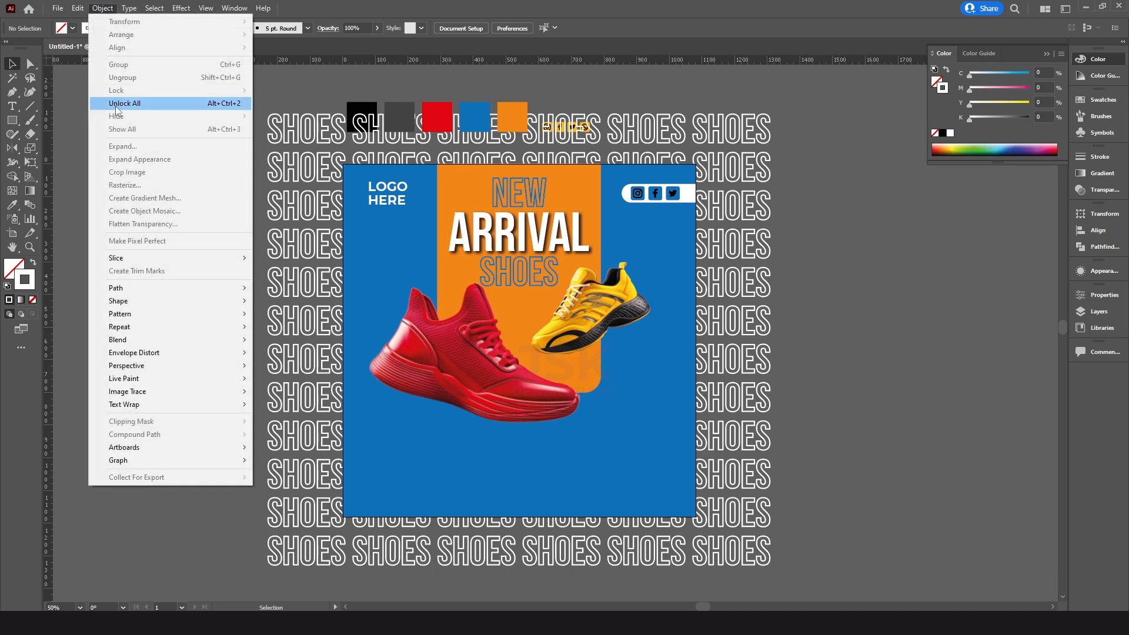
left_click(173, 103)
left_click(174, 245)
left_click(687, 252)
right_click(664, 265)
right_click(690, 214)
mouse_move(765, 427)
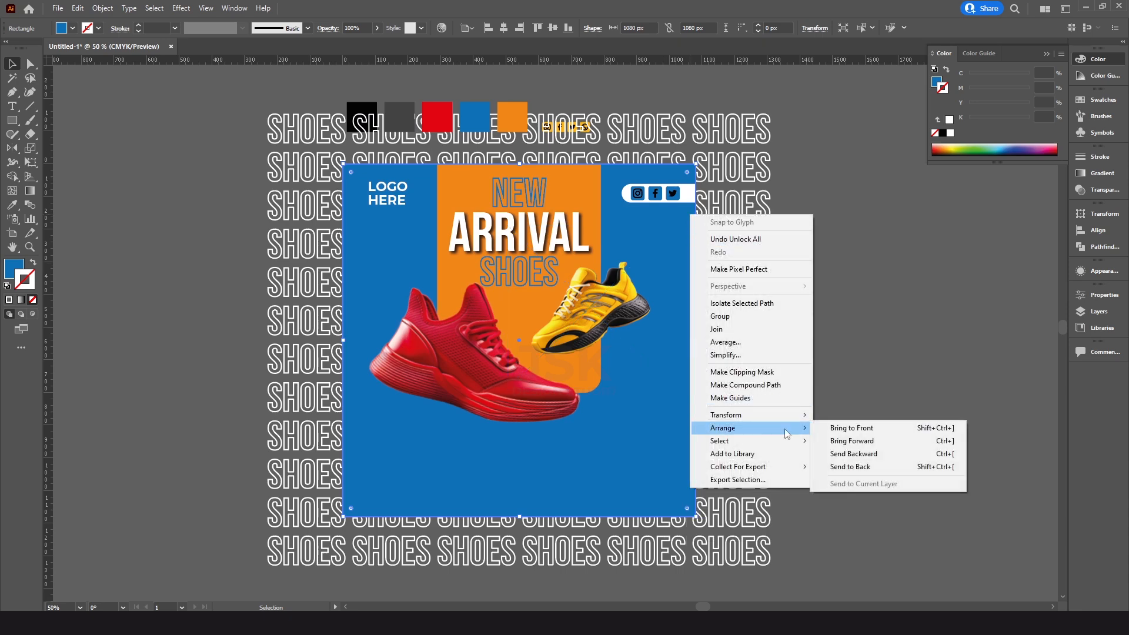
left_click(847, 467)
left_click(857, 394)
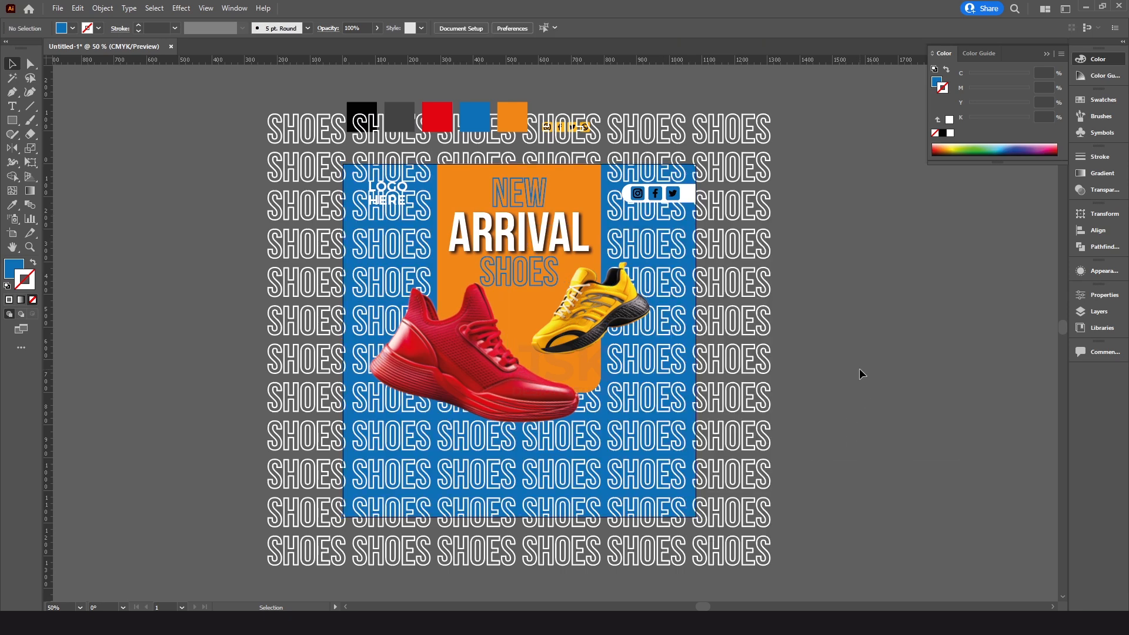
Reduce the stroke weight of the "SHOES" pattern group to 1 pt.
left_click(733, 226)
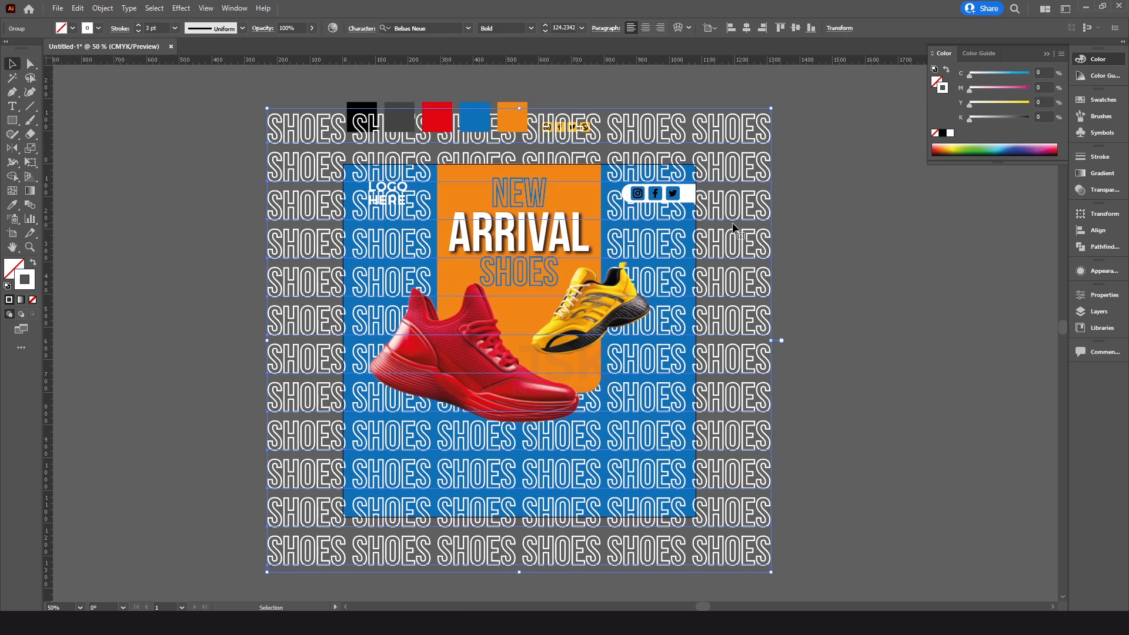
left_click(137, 31)
left_click(138, 31)
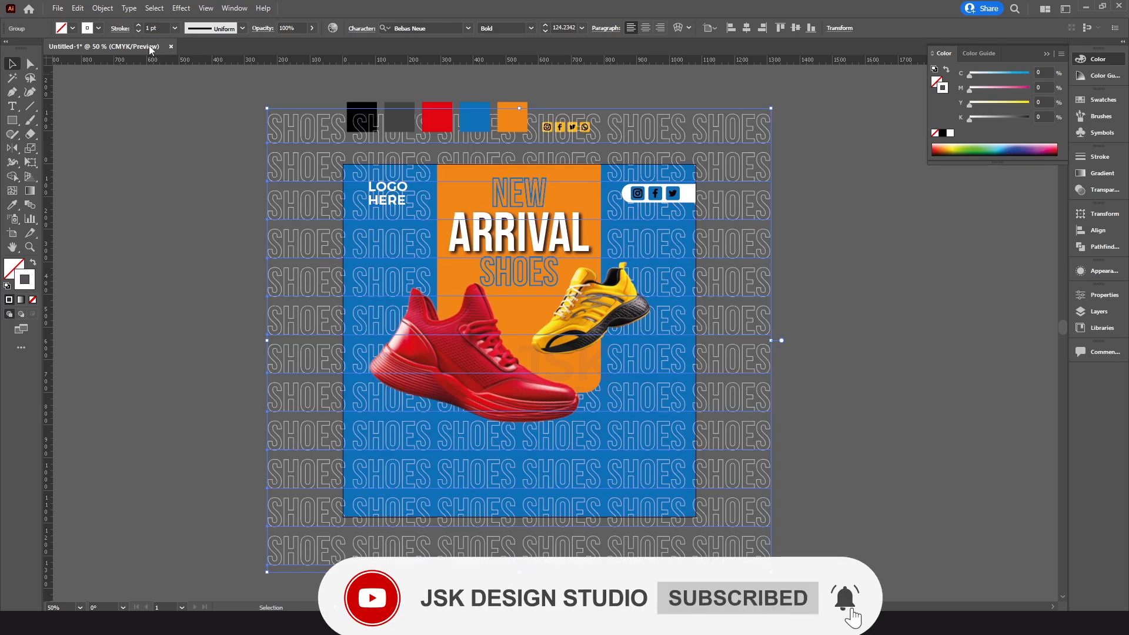
Try 30% opacity on the "SHOES" pattern group and settle on 10%.
left_click(1098, 190)
left_click(1030, 170)
type("30")
key("Return")
left_click(1035, 168)
type("10")
key("Return")
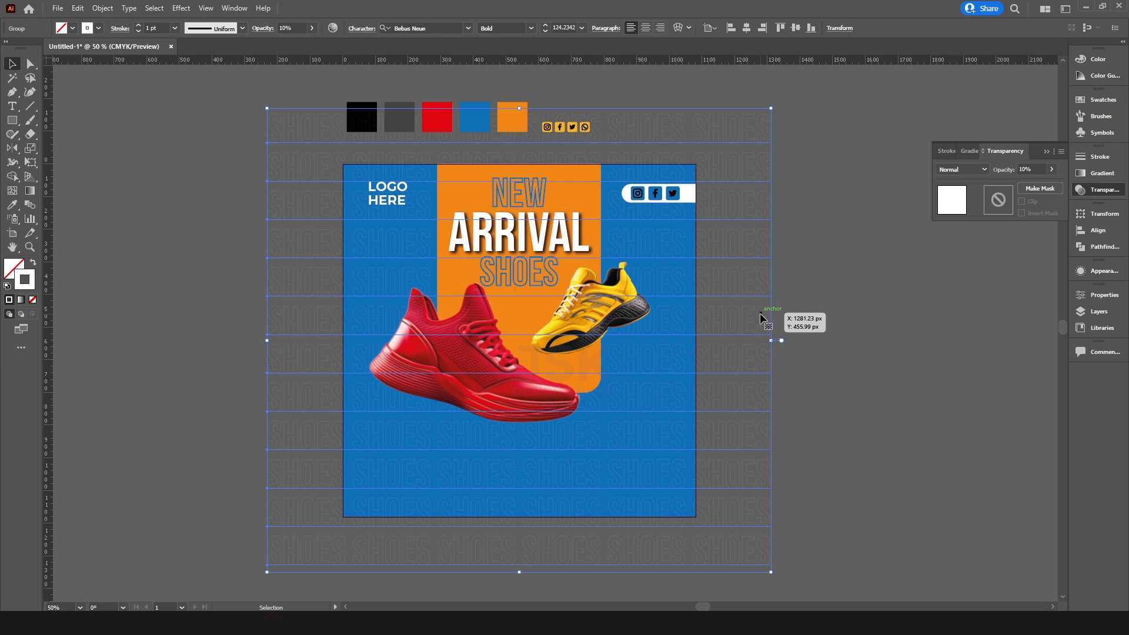
Rotate the "SHOES" pattern group slightly counter-clockwise so its rows slope upward to the right.
key("e")
left_click_drag(830, 361, 821, 304)
key("v")
left_click(856, 308)
key("space")
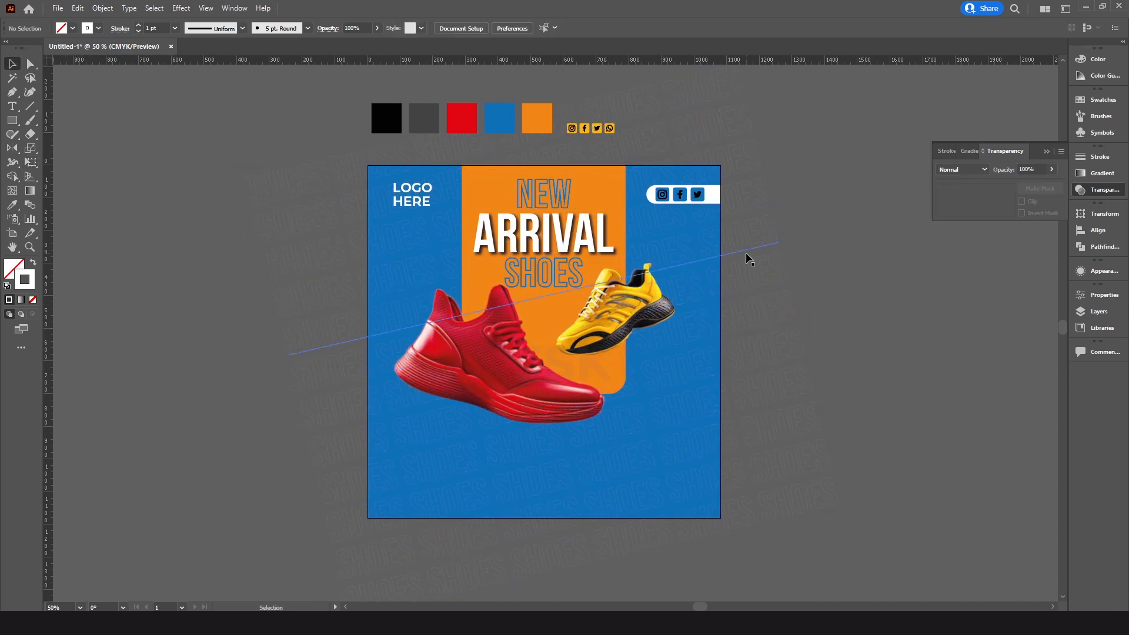
Select the "SHOES" pattern together with the blue background rectangle and lock both.
left_click(746, 236)
left_click(860, 237)
left_click_drag(718, 258, 707, 265)
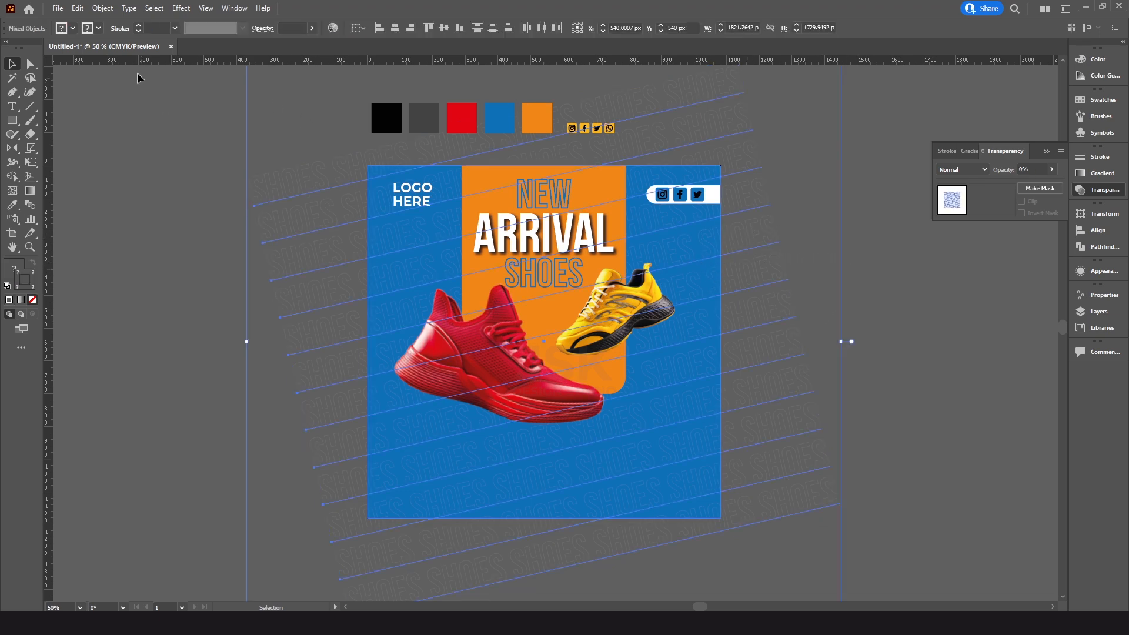
left_click(102, 9)
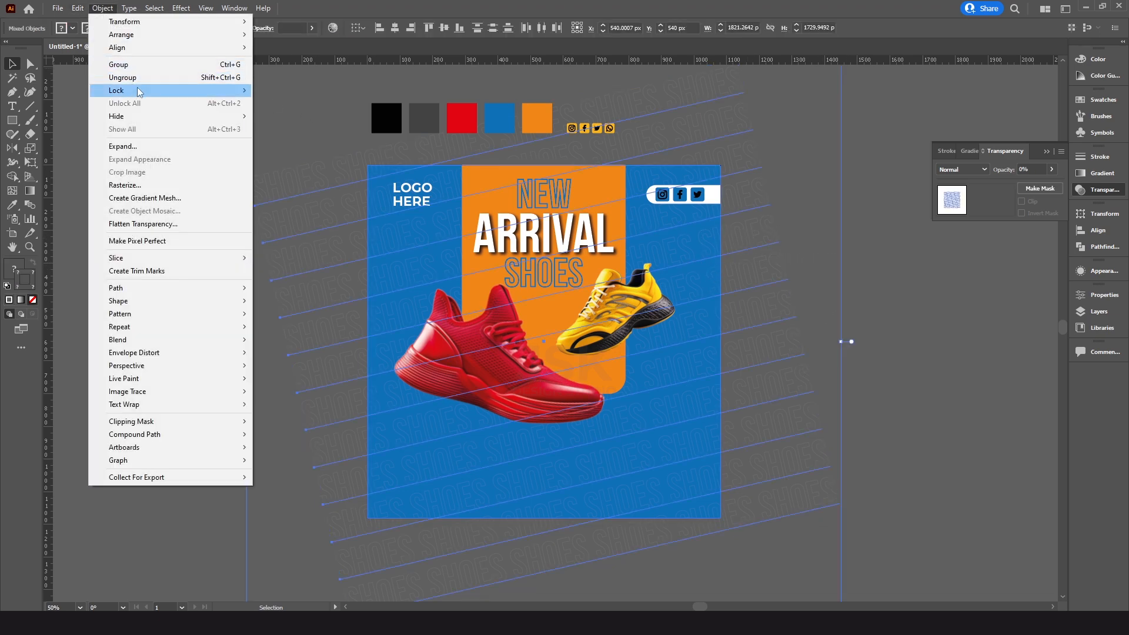
mouse_move(143, 90)
left_click(284, 91)
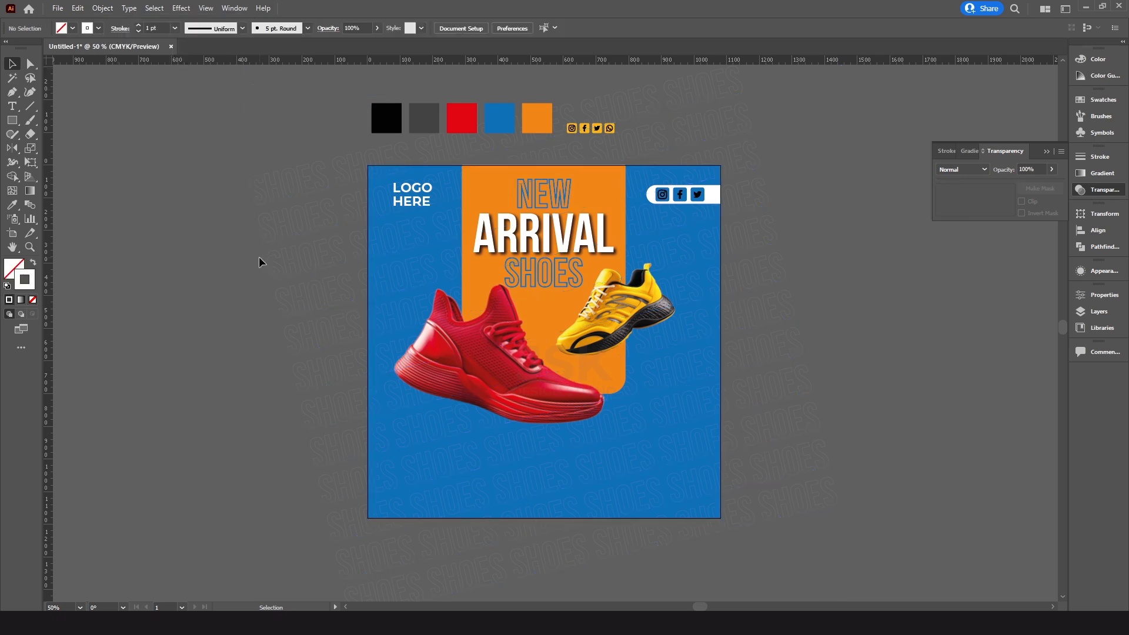
Place a copy of the "NEW" text beside the artboard and give it a white fill with no stroke.
scroll(502, 133, "up", 1)
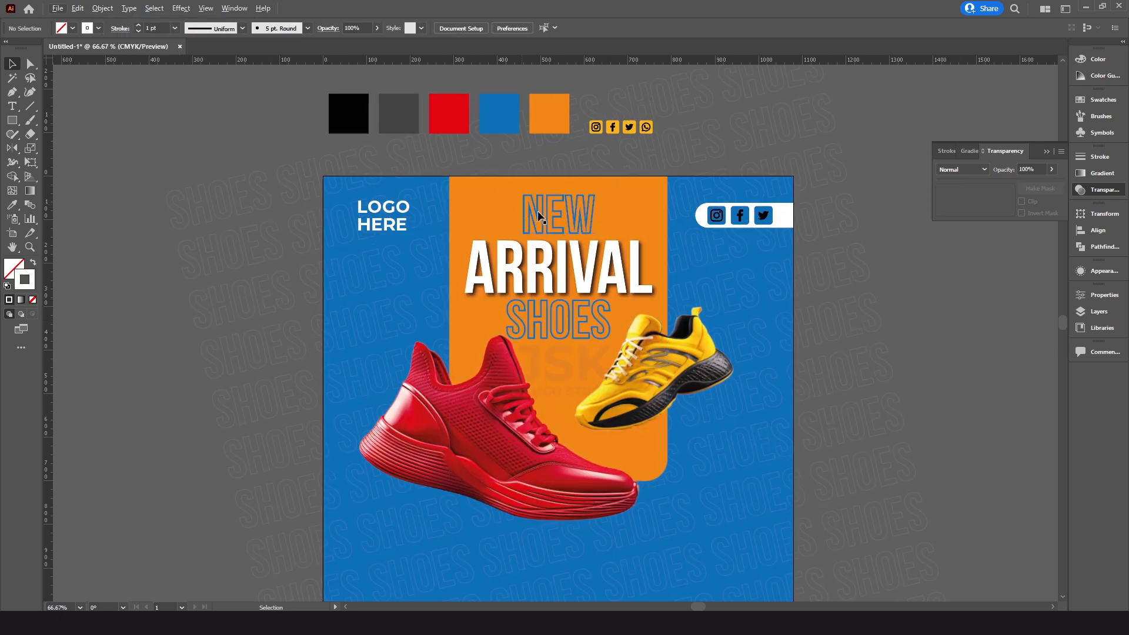
left_click_drag(577, 214, 229, 308)
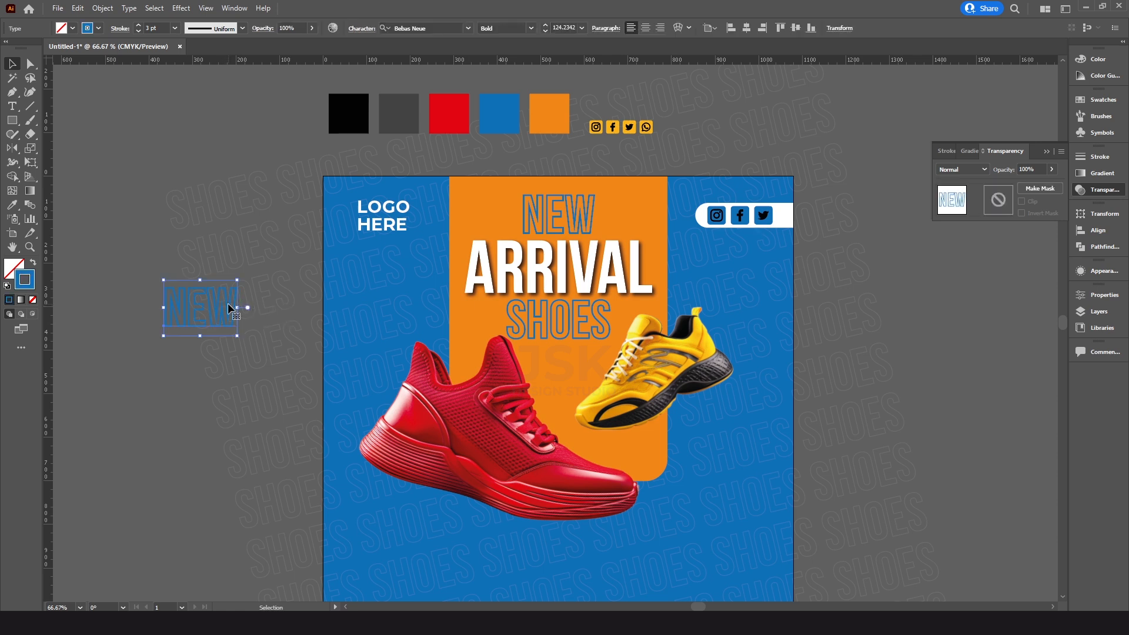
left_click(73, 28)
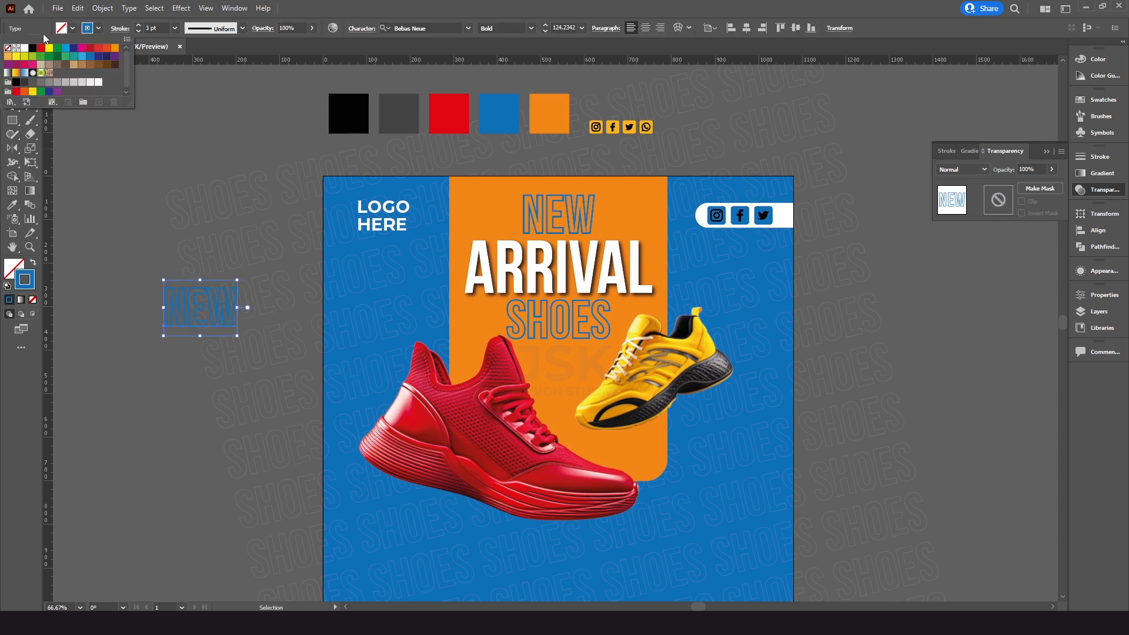
left_click(24, 48)
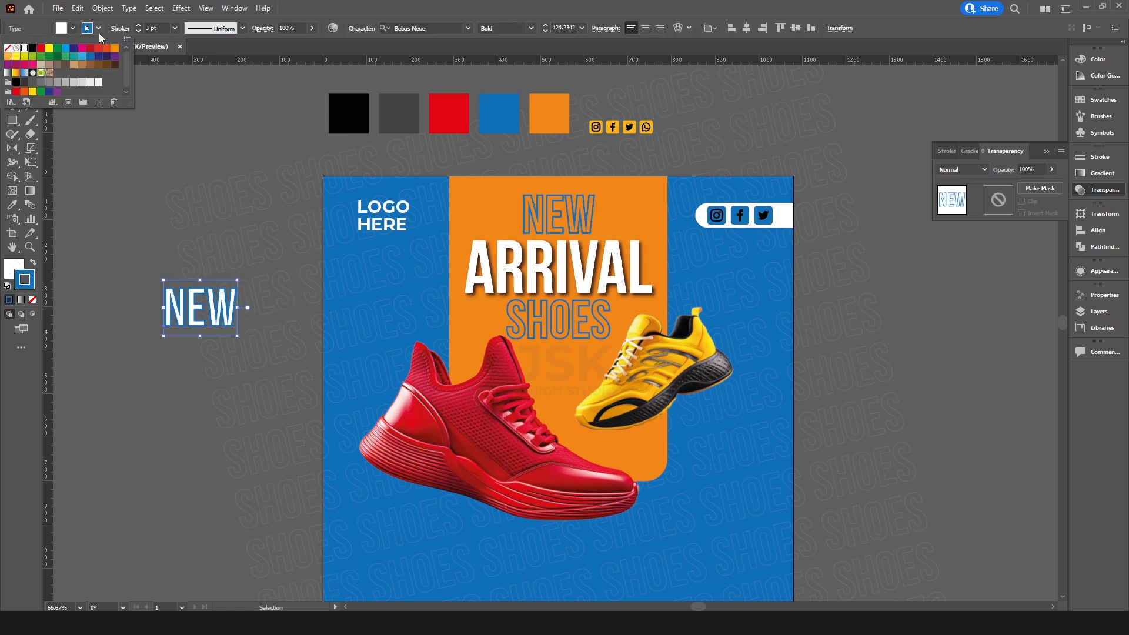
left_click(8, 50)
left_click(170, 126)
Change the copied "NEW" text beside the artboard to "50%".
double_click(207, 316)
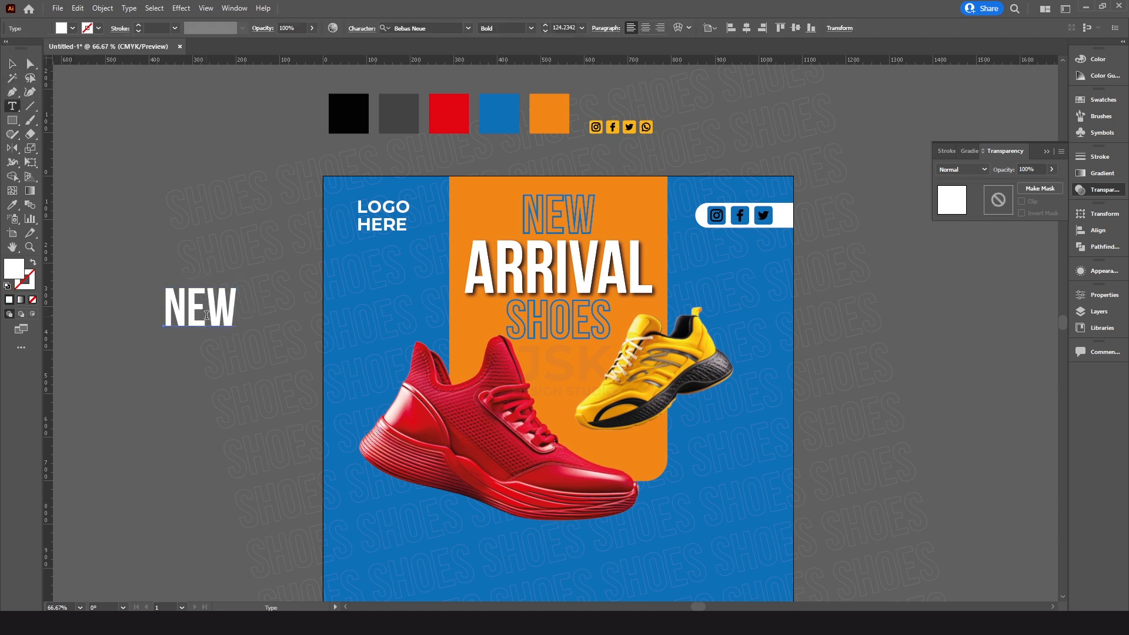
double_click(207, 316)
type("50%")
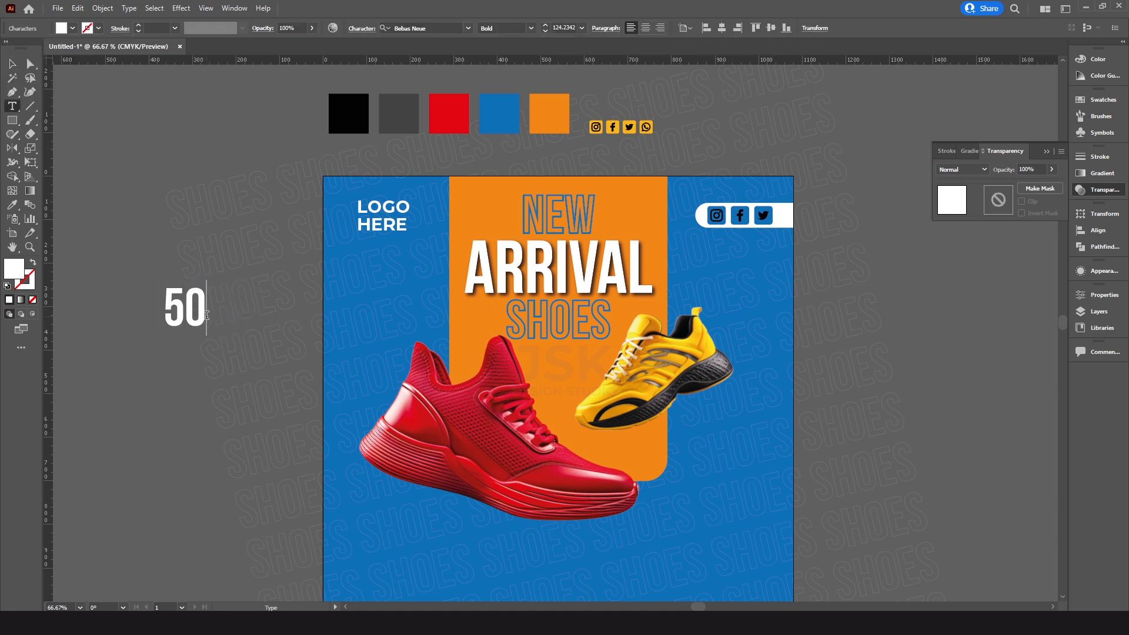
key("Escape")
Duplicate the "50%" text, change the copy to "DISCOUNT" and place it directly after "50%".
left_click_drag(224, 312, 292, 314)
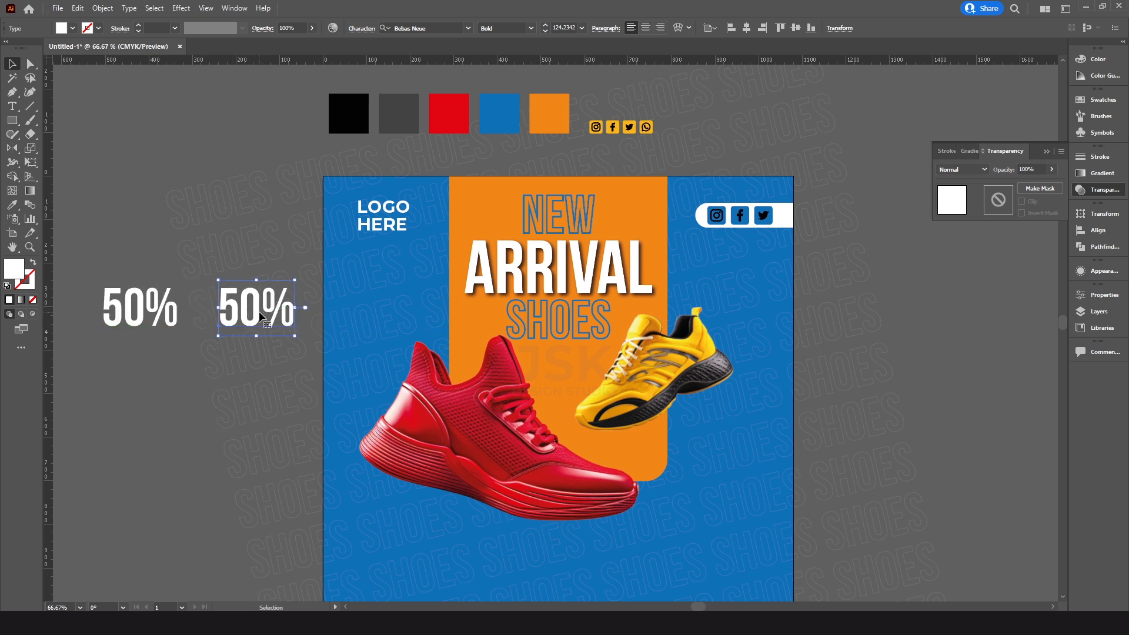
double_click(259, 310)
double_click(259, 311)
key("BackSpace")
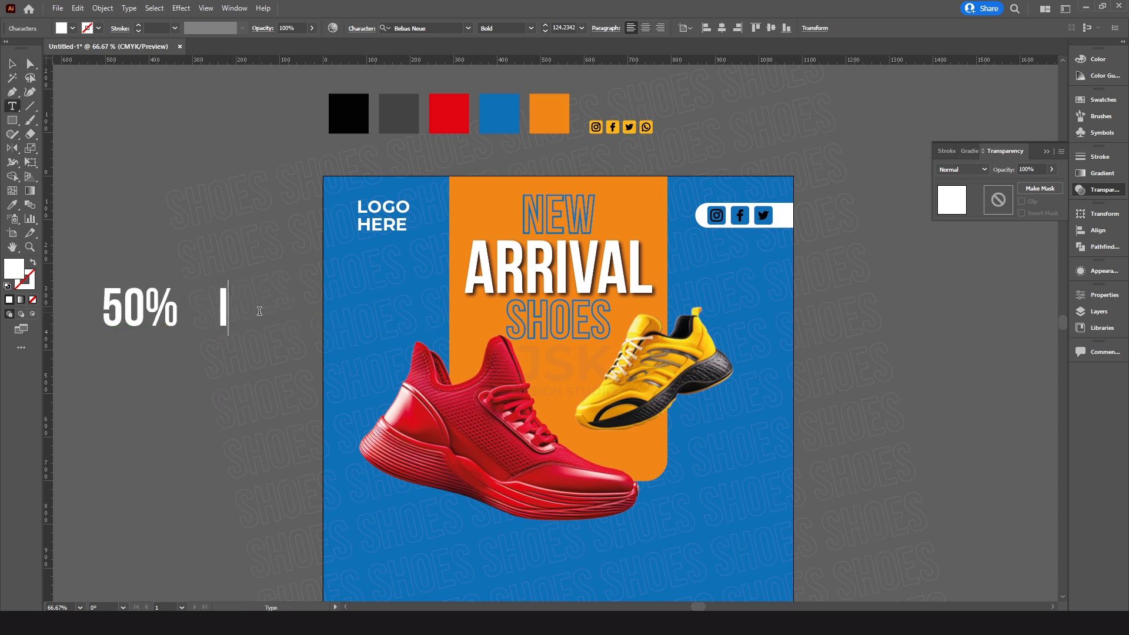
type("DISCOUNT")
key("Escape")
left_click_drag(300, 307, 271, 307)
Draw a white rectangle about 631 by 126 px around the "50% DISCOUNT" text.
left_click(368, 306, "ctrl")
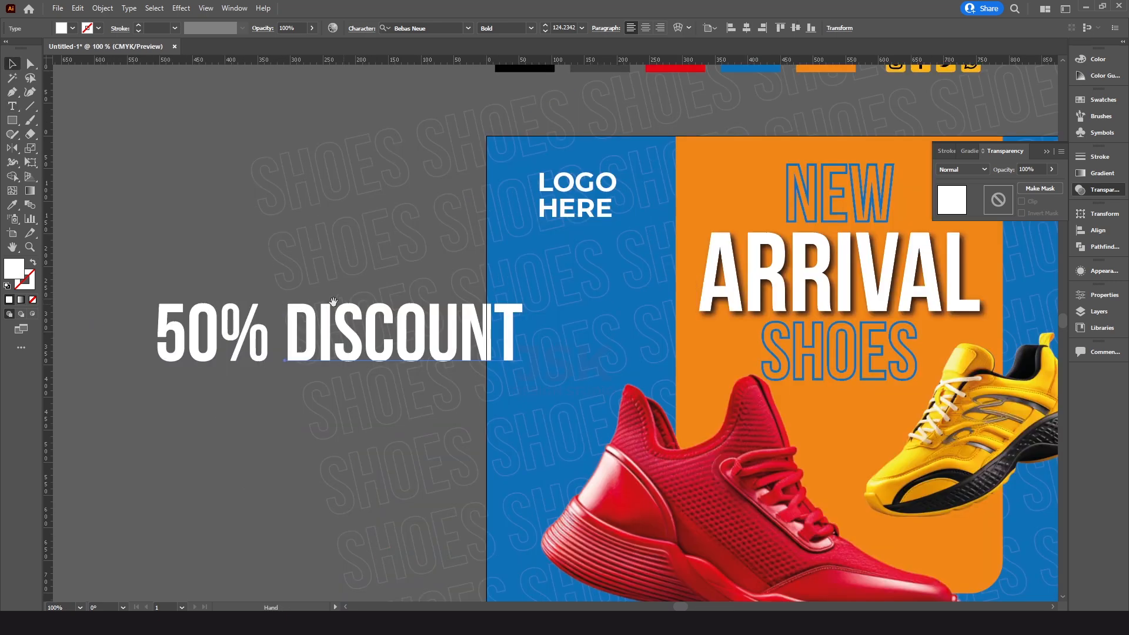
left_click_drag(368, 306, 420, 306)
left_click(248, 254)
left_click_drag(17, 121, 58, 120)
left_click_drag(188, 291, 601, 373)
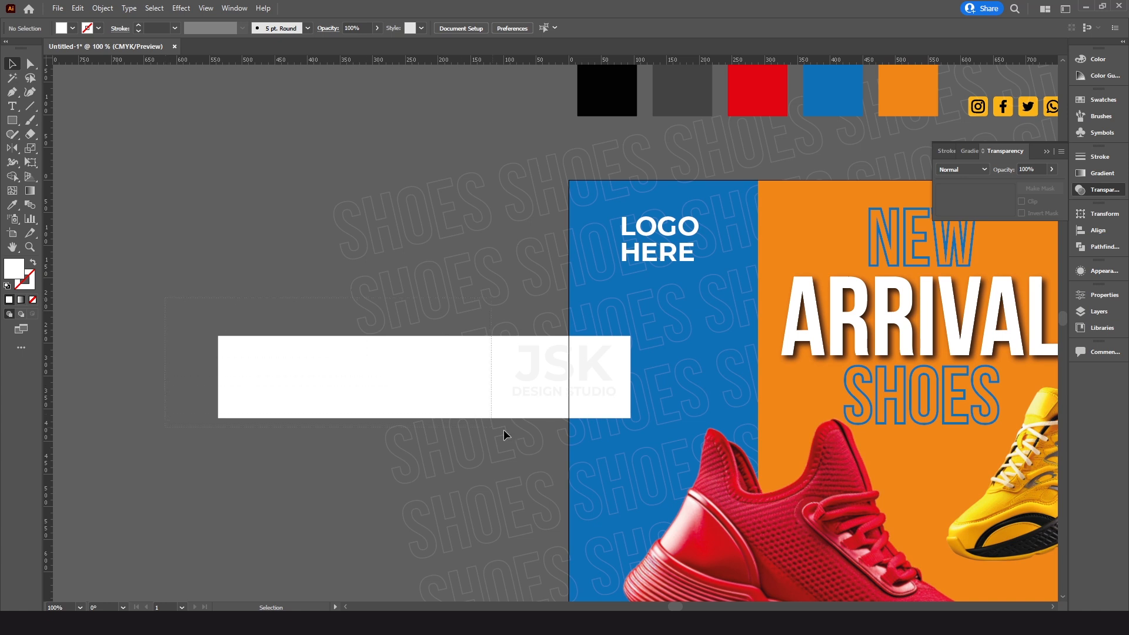
Select the "50%" and "DISCOUNT" texts without the white rectangle and bring them to the front.
left_click_drag(503, 429, 579, 439)
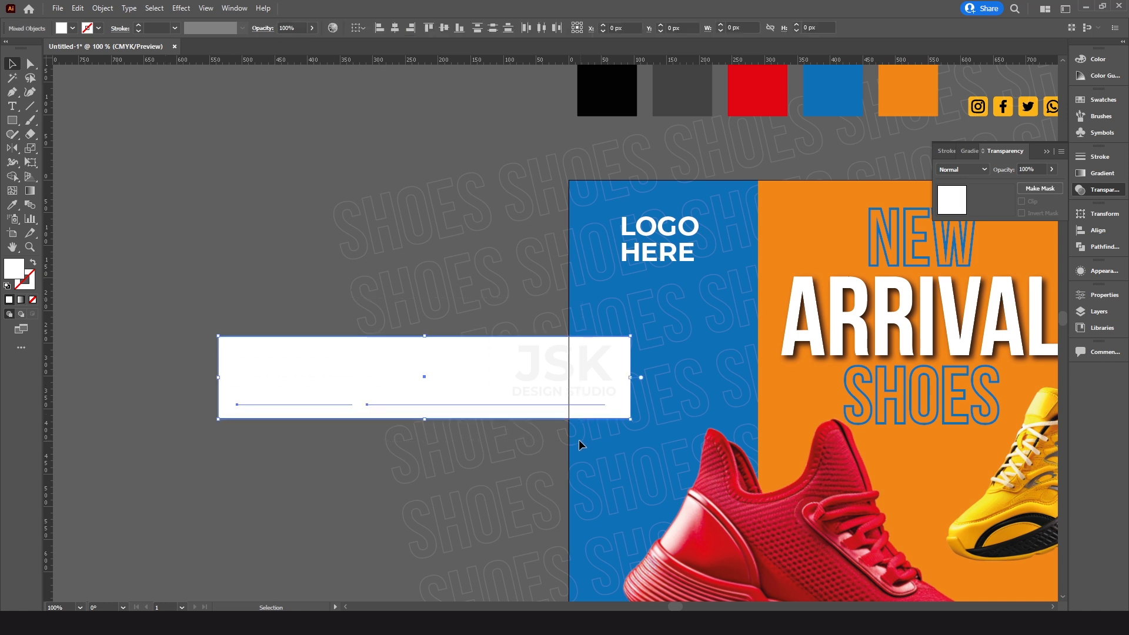
left_click(221, 347, "shift")
right_click(280, 355)
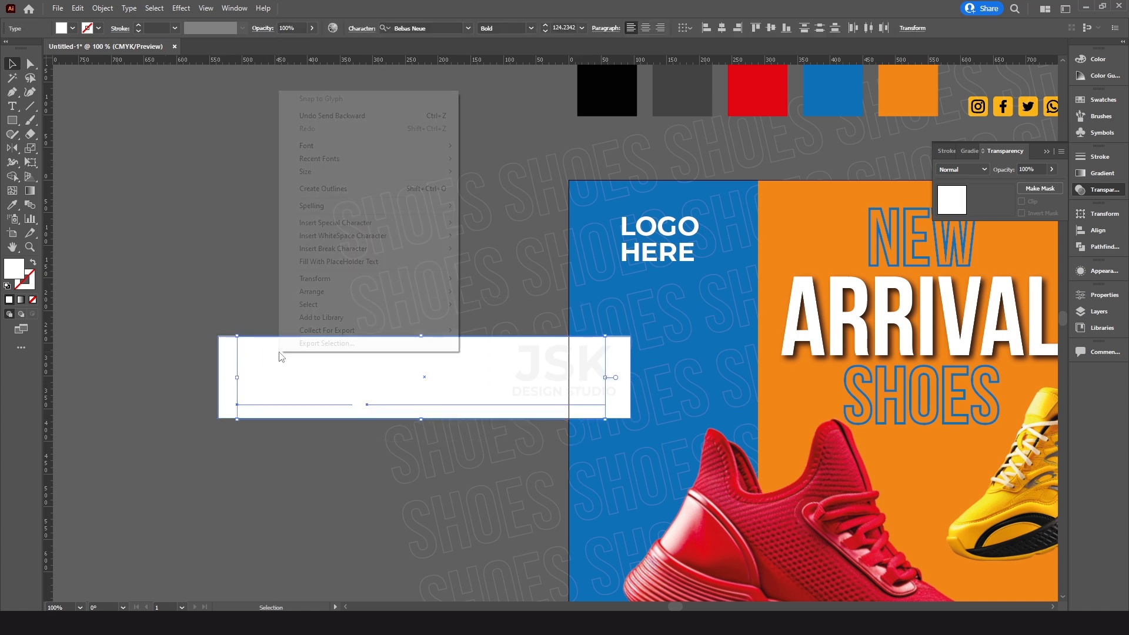
mouse_move(405, 292)
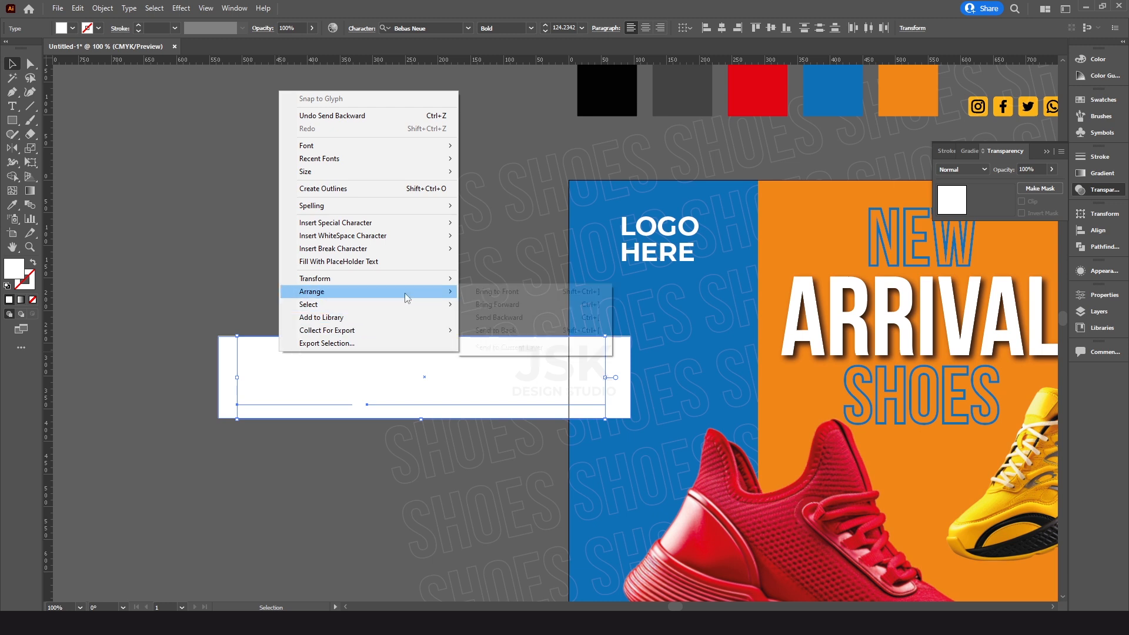
left_click(497, 292)
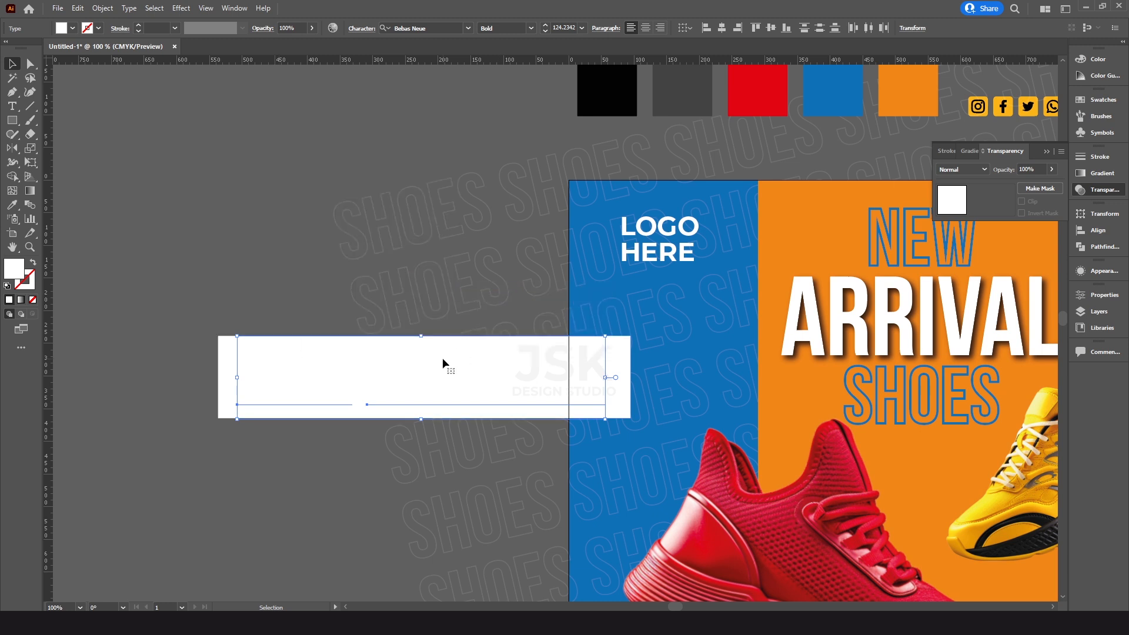
Fill the "50% DISCOUNT" text with black sampled from the palette square above the artboard.
scroll(739, 369, "up", 2)
key("i")
left_click(612, 144)
key("v")
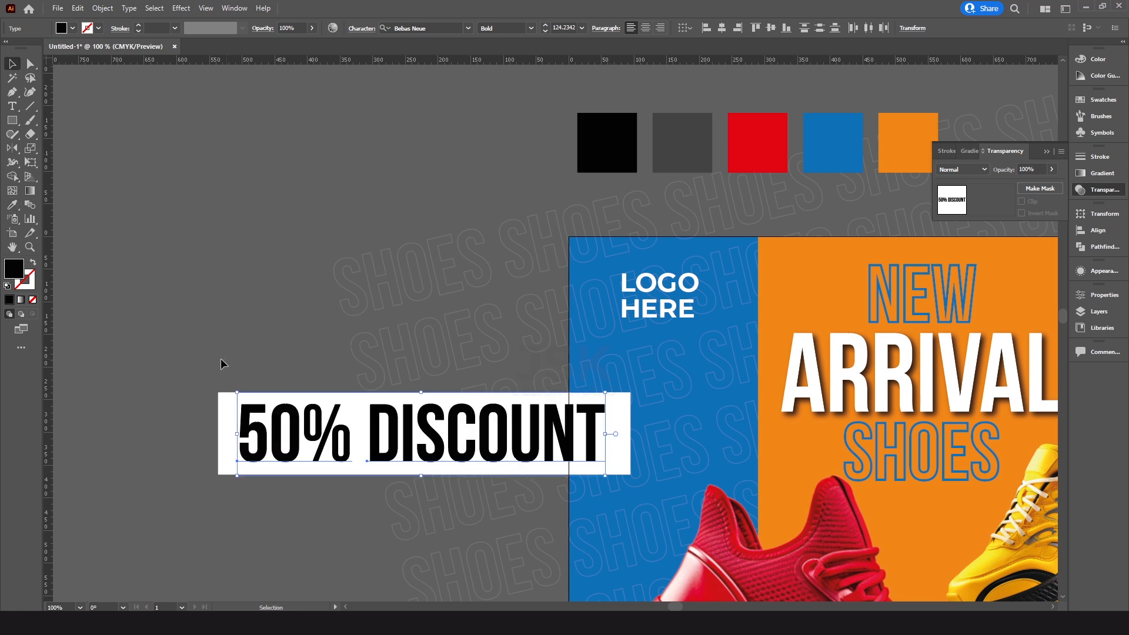
scroll(238, 333, "down", 1)
left_click(245, 331)
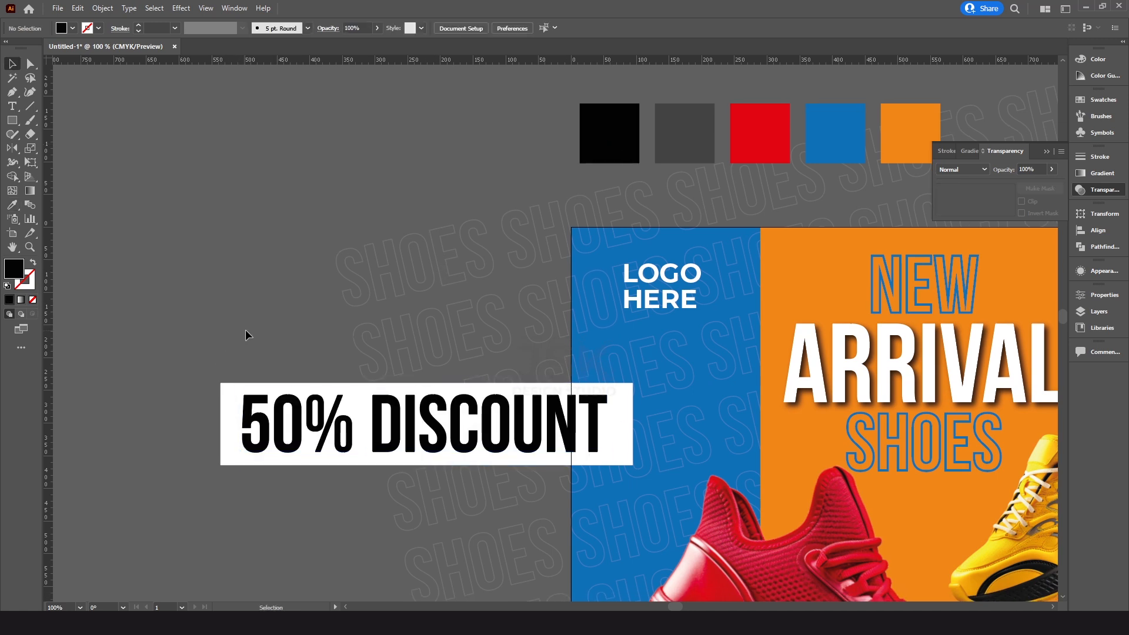
Duplicate the white banner rectangle so the copy starts behind "DISCOUNT" and fill it with the palette's red.
left_click(231, 409)
left_click_drag(242, 410, 365, 412)
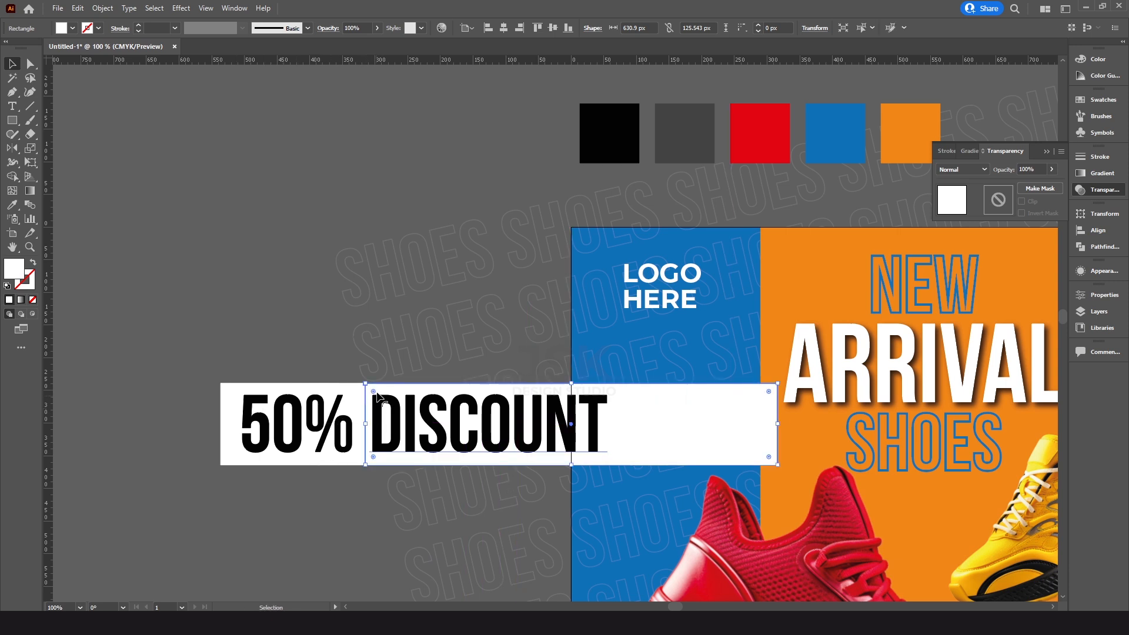
key("i")
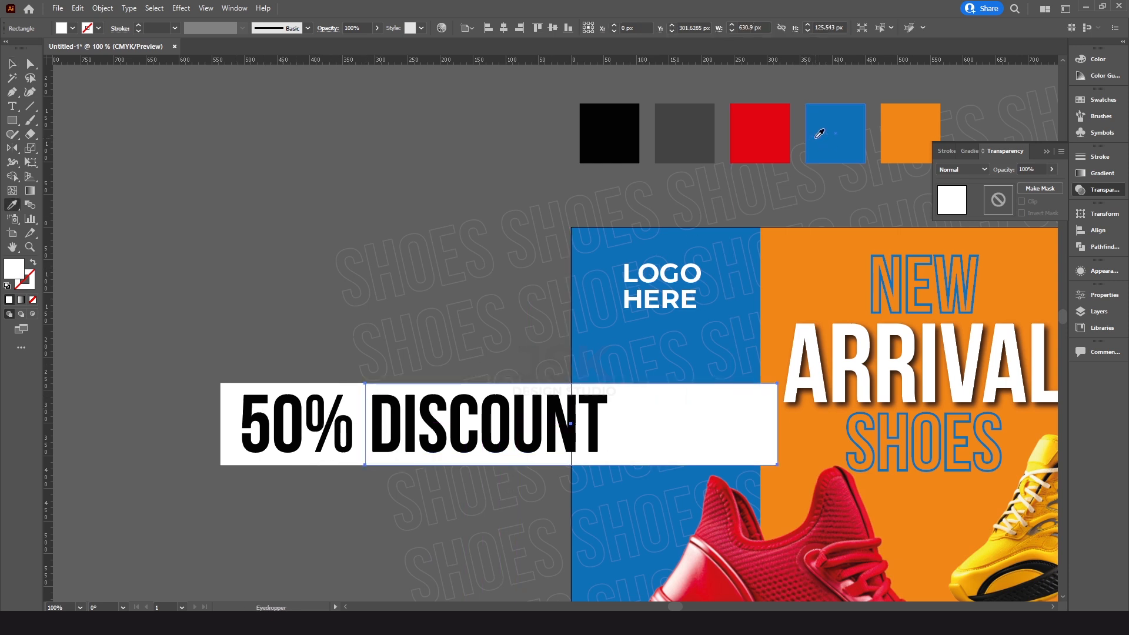
left_click(751, 130)
key("v")
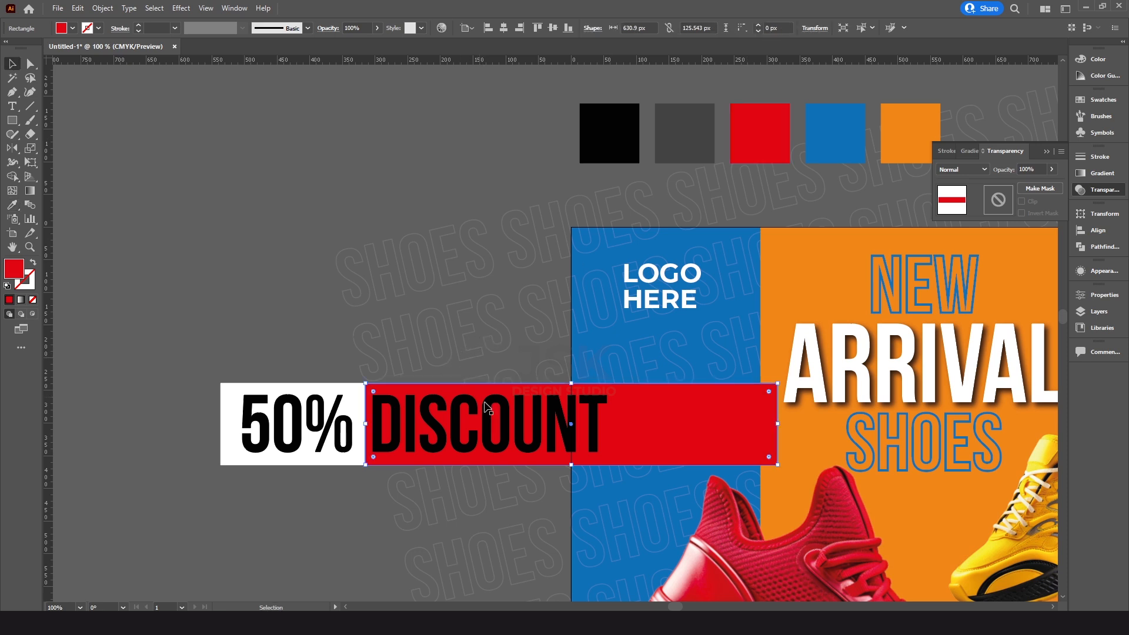
Shorten the red rectangle to about 401 px wide and trim its height to leave a thin white margin inside the banner.
left_click_drag(780, 426, 628, 425)
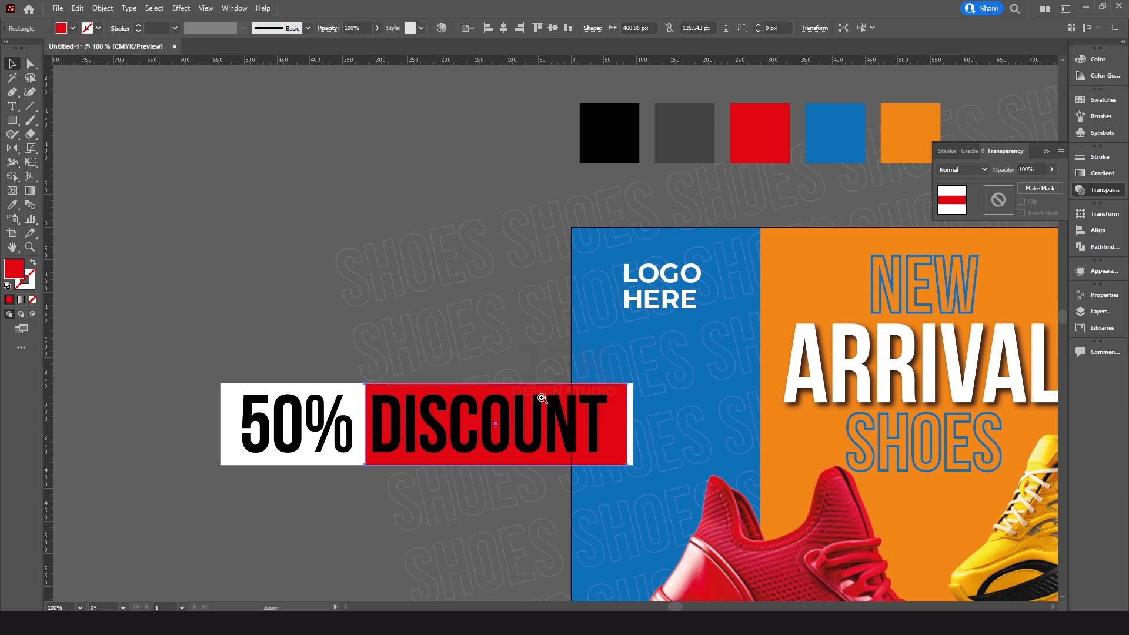
scroll(434, 329, "up", 3)
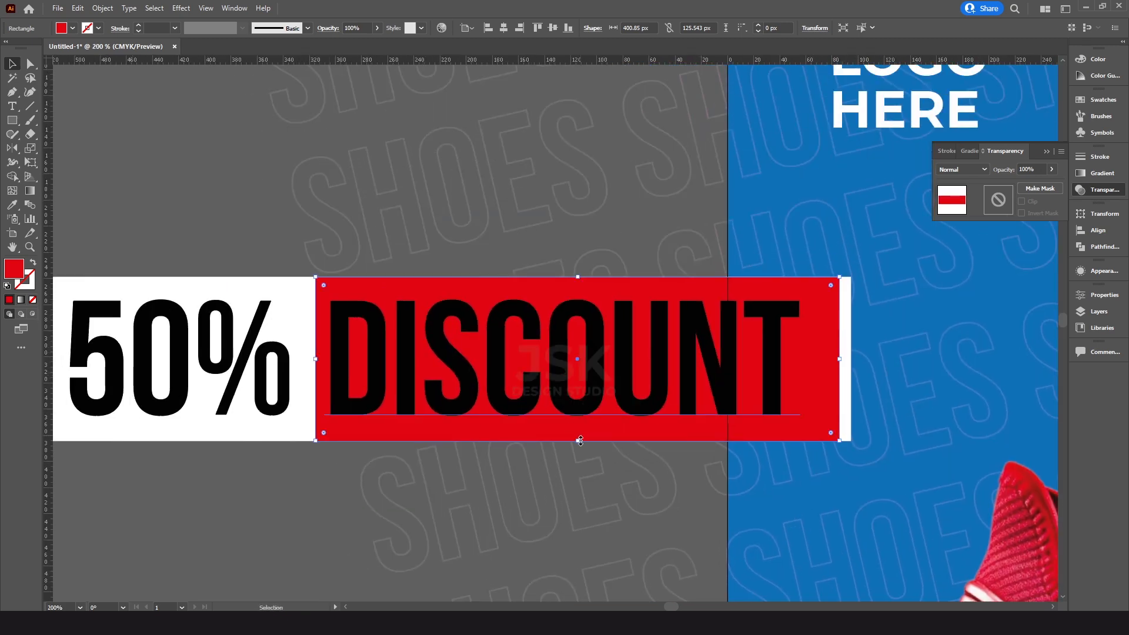
left_click_drag(580, 441, 580, 434)
left_click_drag(580, 280, 580, 285)
left_click(246, 509)
Nudge the "DISCOUNT" text slightly to the right to centre it on the red rectangle.
scroll(537, 373, "down", 2)
left_click_drag(530, 373, 518, 405)
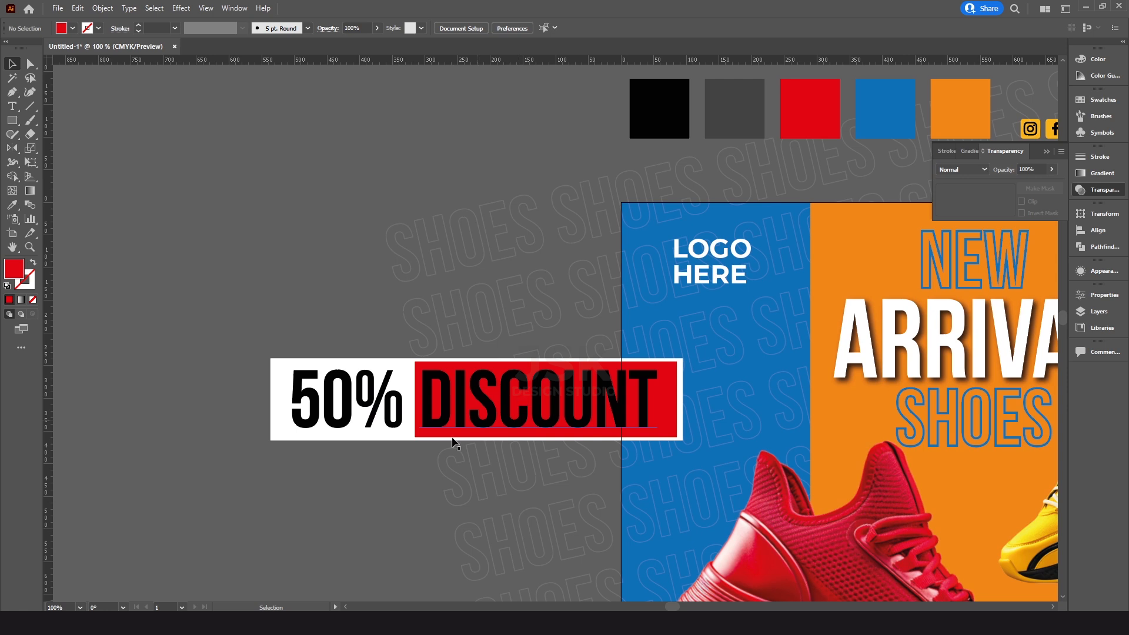
left_click_drag(355, 460, 310, 466)
left_click(574, 393)
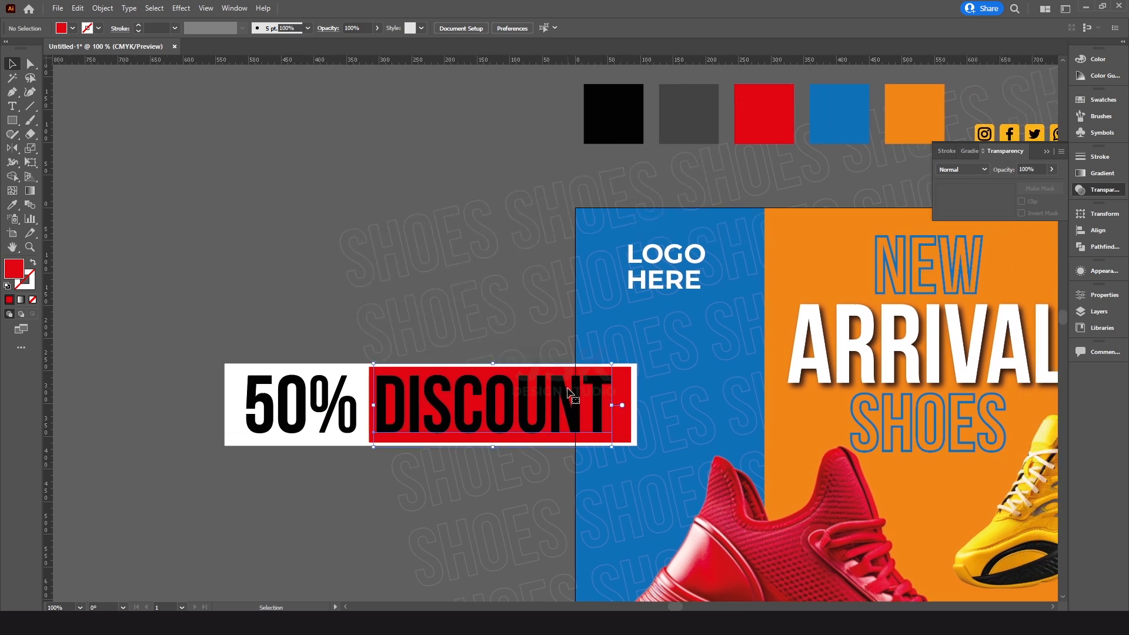
key("Right")
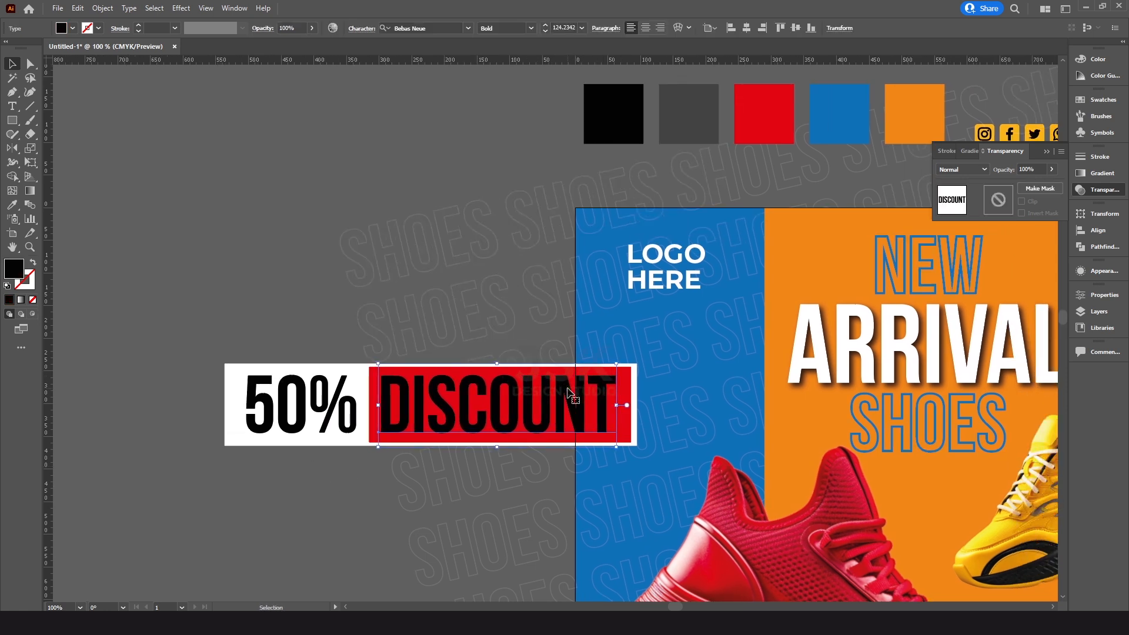
left_click(247, 326)
Group the two discount texts with their white and red rectangles.
scroll(194, 352, "down", 1)
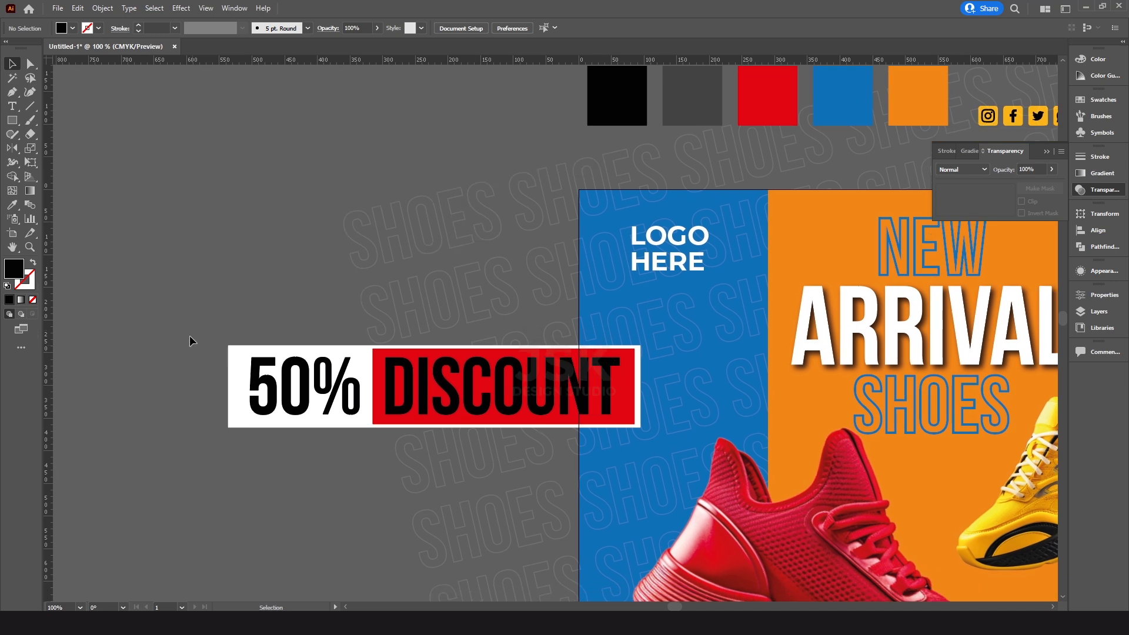
left_click_drag(506, 446, 508, 447)
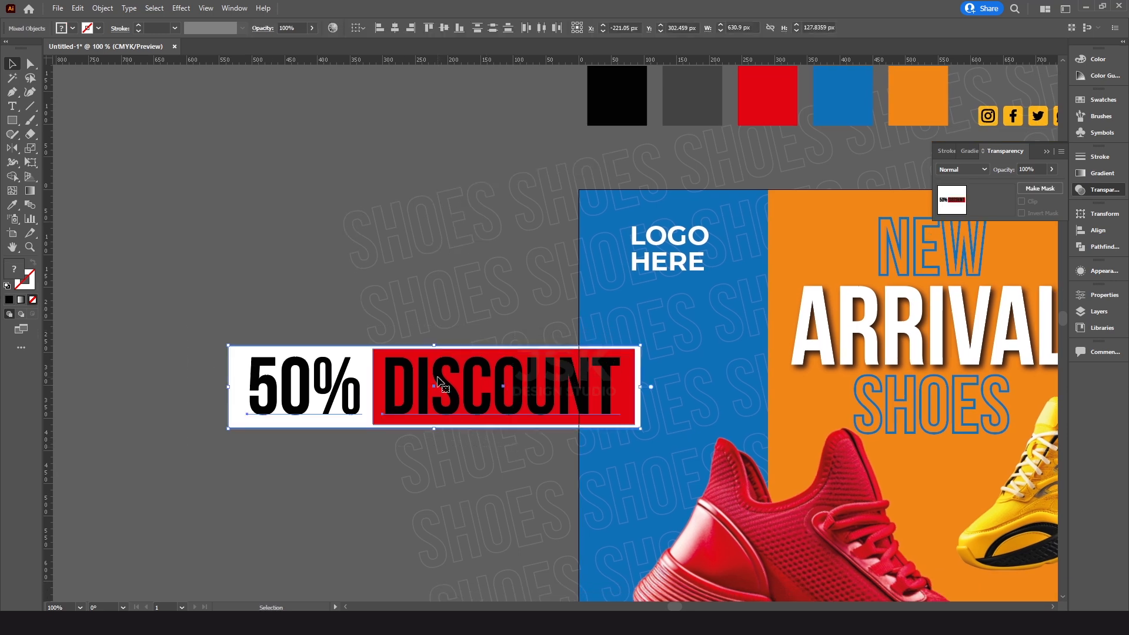
left_click(102, 8)
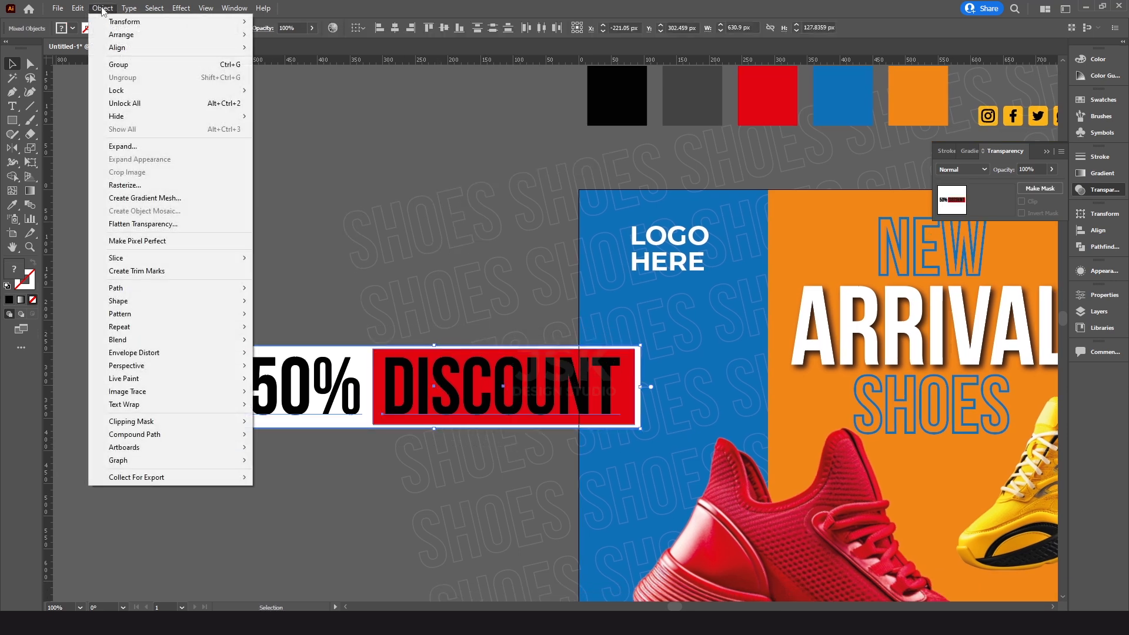
left_click(125, 66)
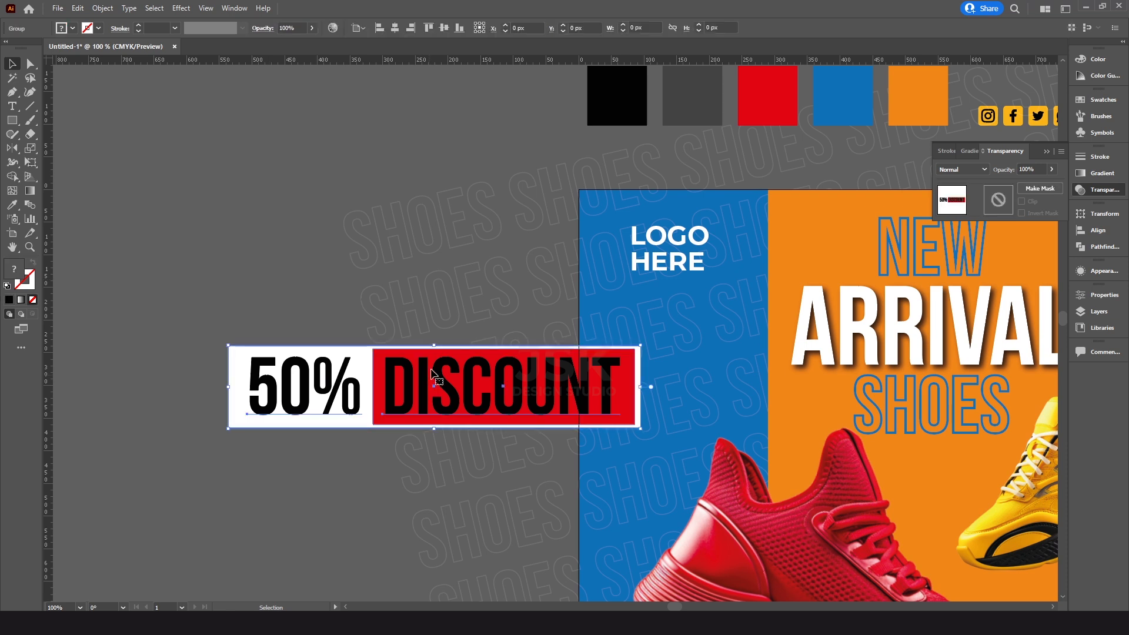
left_click(282, 273)
Change the fill of the "DISCOUNT" text to white.
left_click(501, 388)
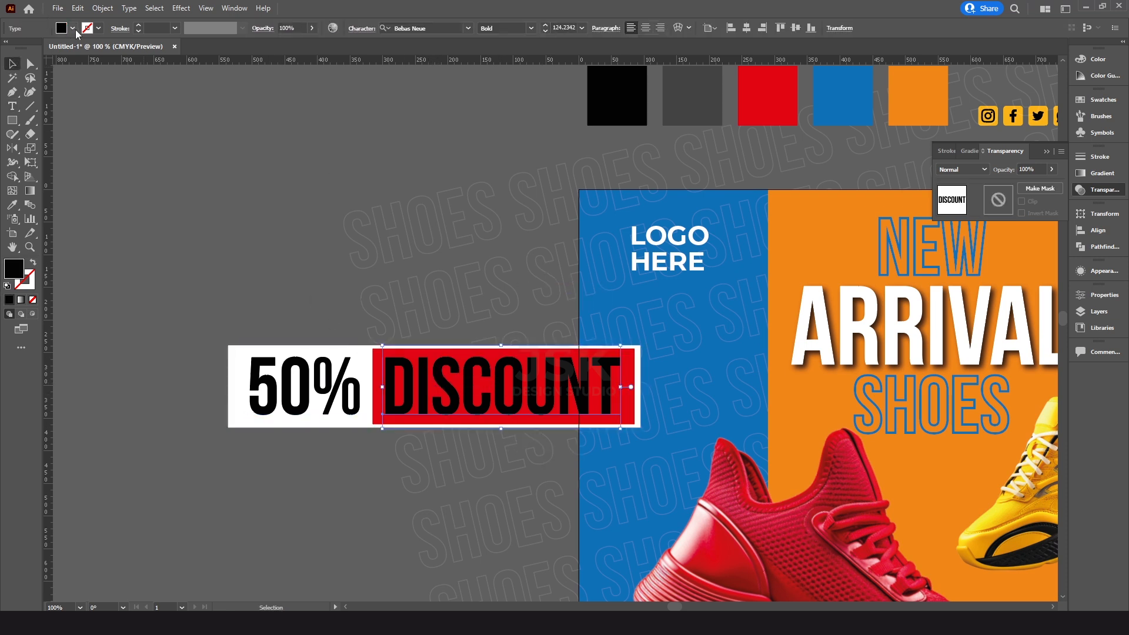
left_click(72, 28)
left_click(24, 49)
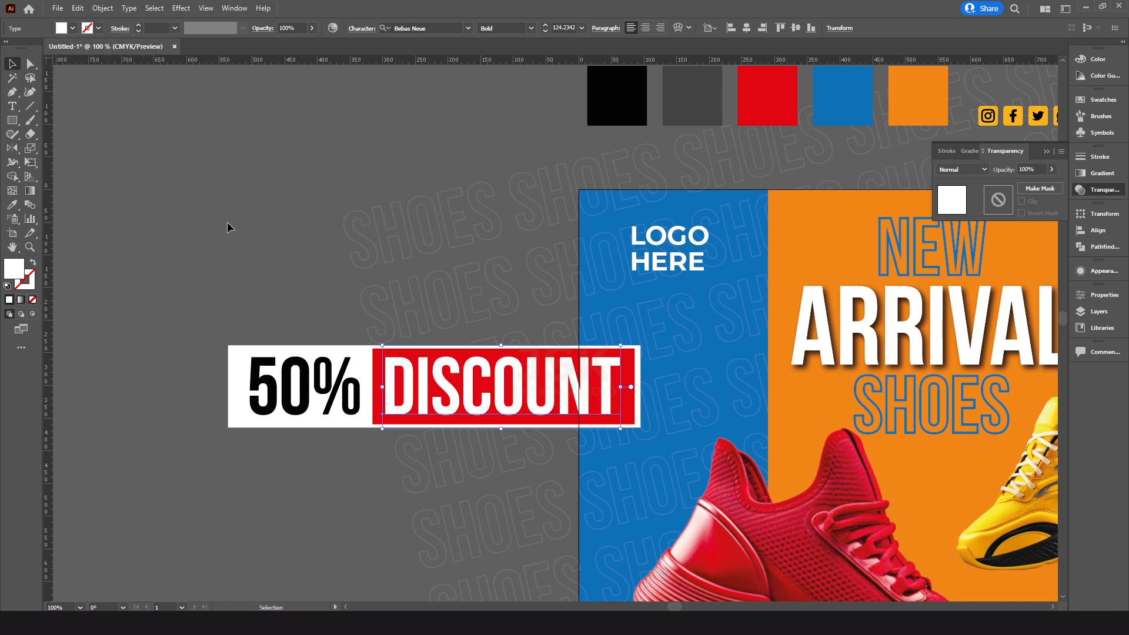
left_click(247, 249)
Turn the discount banner 90° counter-clockwise so it reads upward, and shrink it to fit the poster's blue side strip.
scroll(232, 259, "right", 2)
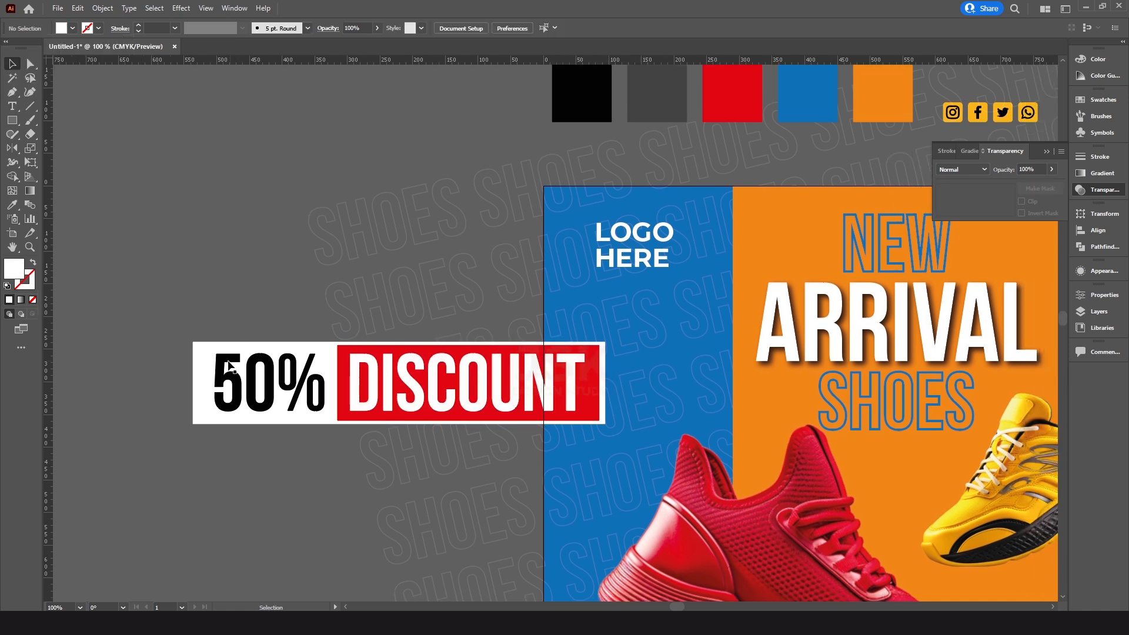
key("a")
left_click(207, 350)
key("v")
left_click(501, 308)
scroll(407, 331, "up", 2)
left_click_drag(304, 421, 465, 364)
left_click_drag(767, 376, 605, 309)
key("e")
left_click_drag(632, 431, 467, 332)
key("v")
Position the vertical discount banner below the "LOGO HERE" text, near the poster's left edge.
left_click_drag(395, 298, 421, 376)
left_click(255, 386)
left_click_drag(321, 332, 319, 338)
left_click(455, 206)
left_click_drag(471, 209, 451, 210)
scroll(648, 334, "down", 1)
left_click_drag(658, 340, 594, 269)
left_click(844, 209)
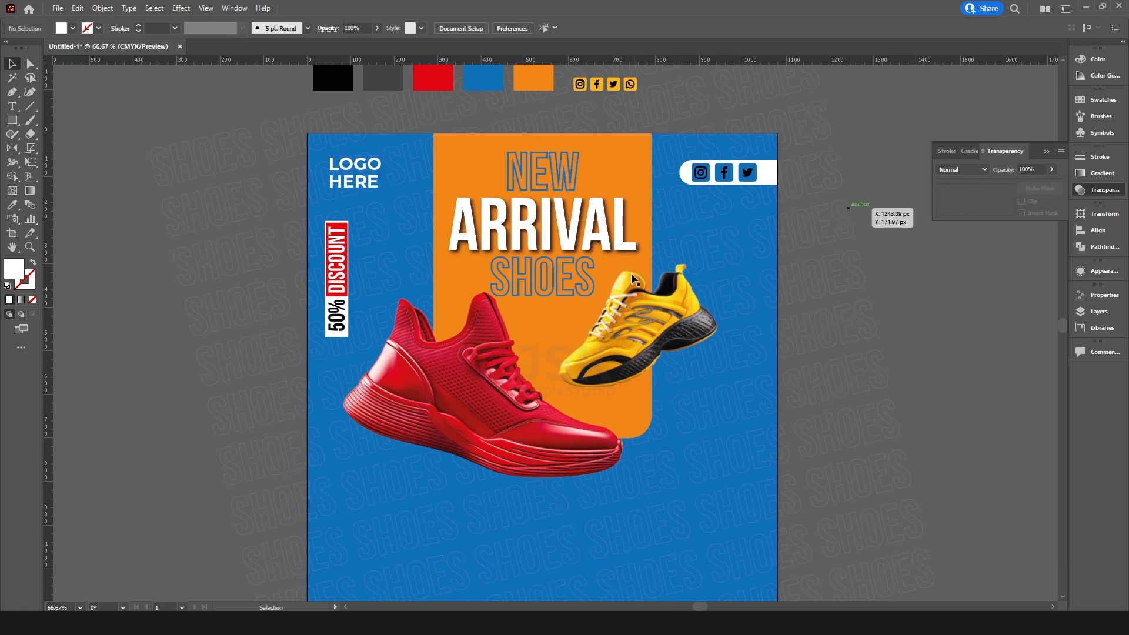
Ungroup the social media icons on the white rounded bar.
left_click(652, 266, "ctrl")
left_click(652, 267, "ctrl")
left_click_drag(536, 272, 571, 317)
left_click(567, 302, "ctrl")
left_click(567, 301, "ctrl")
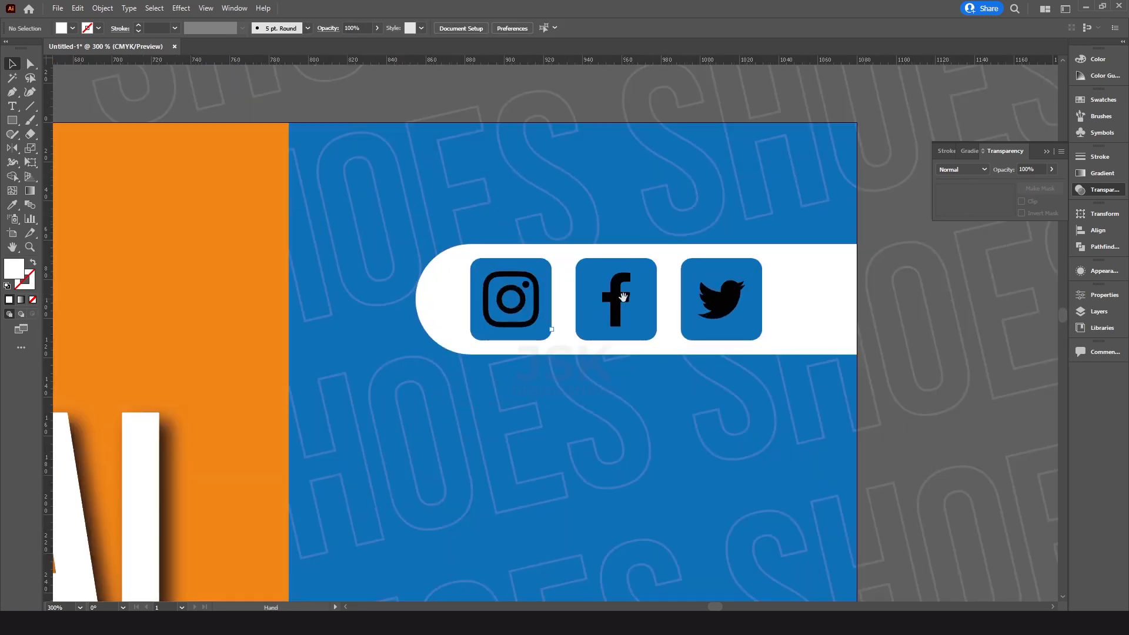
left_click(609, 289)
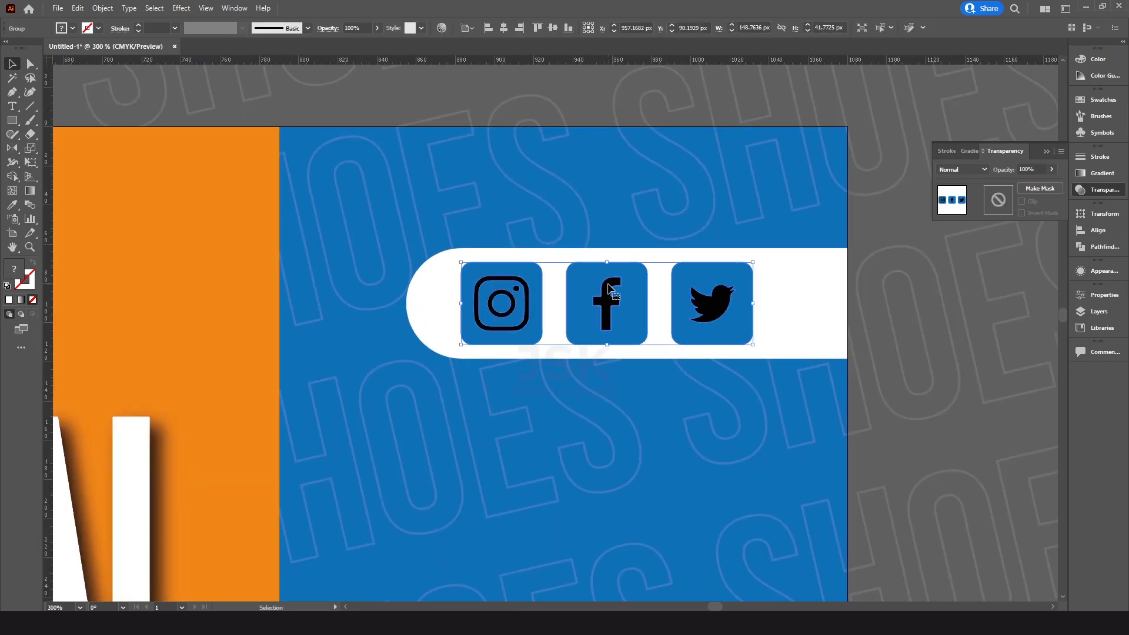
key("ctrl+shift+g")
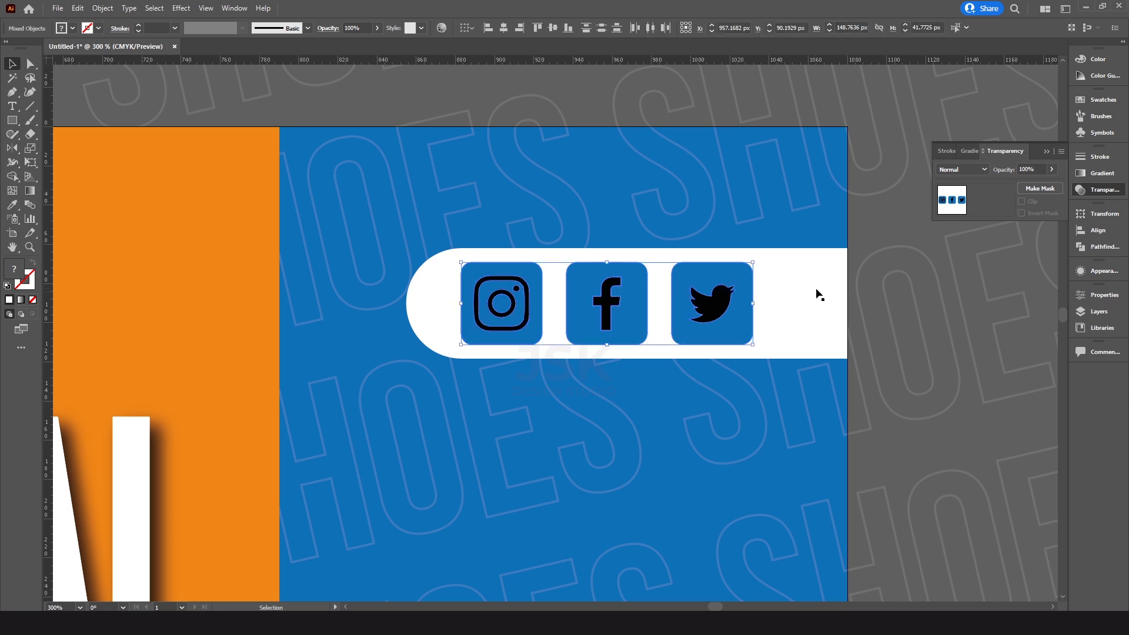
left_click(833, 251)
Recolour the Instagram, Facebook and Twitter symbols white, sampling the colour of the rounded bar behind them.
left_click(715, 303)
left_click(606, 303, "shift")
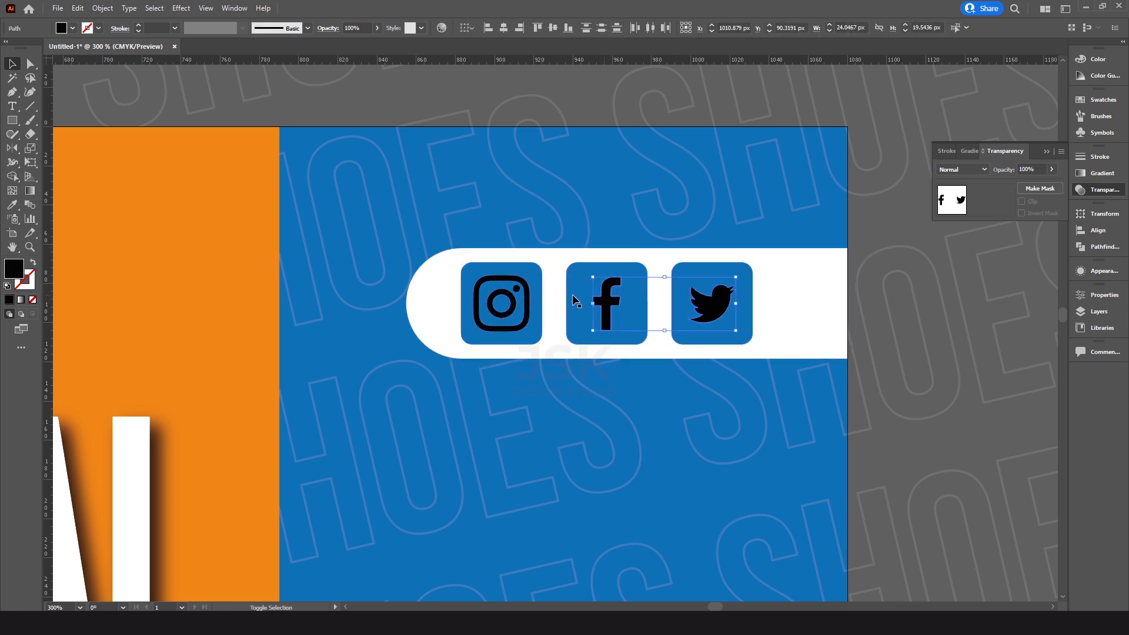
left_click(528, 288, "shift")
key("i")
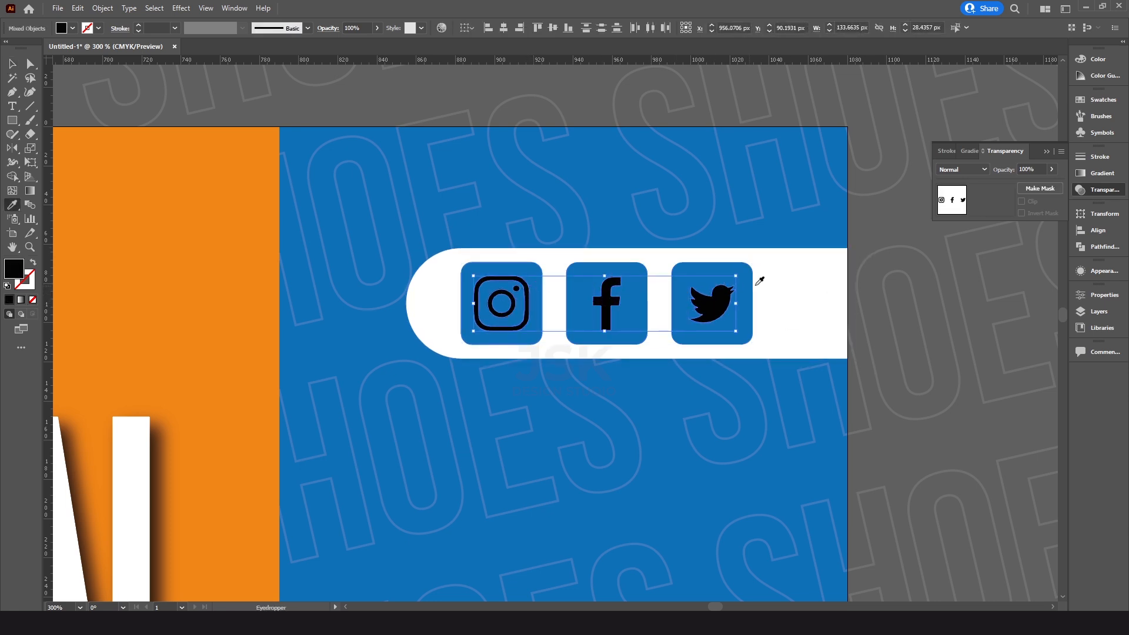
left_click(786, 284)
key("v")
left_click(814, 318)
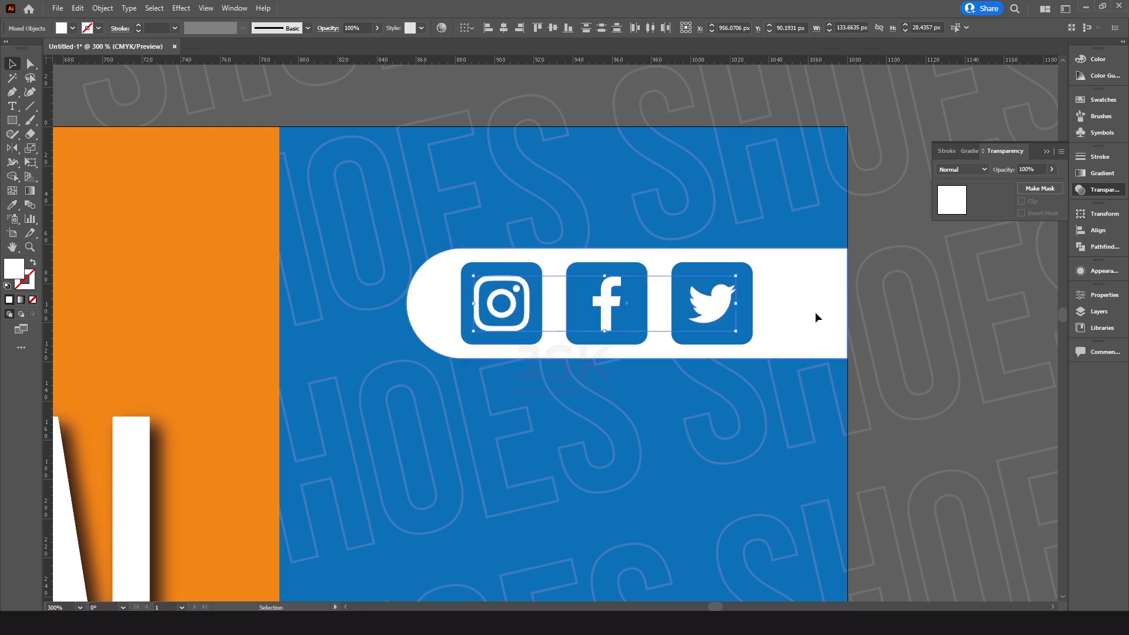
key("ctrl+minus")
key("ctrl+minus")
left_click(861, 303)
Copy the "LOGO HERE" text to the poster's lower-left corner, aligned with the original.
key("ctrl+minus")
left_click_drag(312, 390, 506, 303)
key("ctrl+0")
left_click_drag(675, 309, 680, 304)
left_click_drag(361, 121, 343, 515)
Replace the copied logo text with "ORDER NOW" on a single line.
double_click(328, 543)
key("ctrl+a")
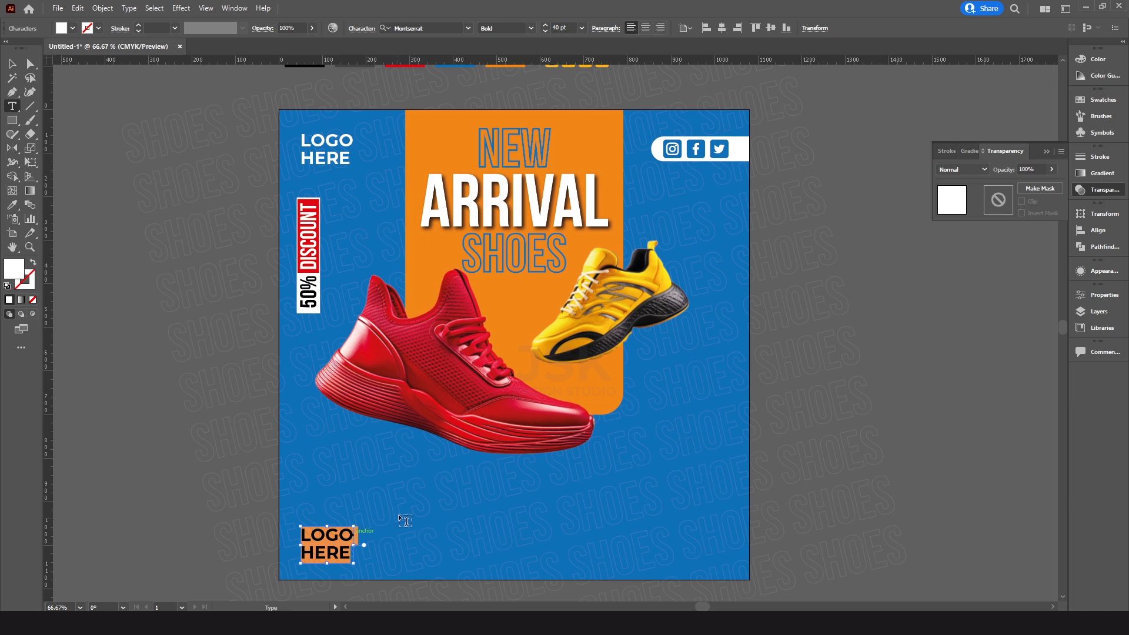
type("ORNER")
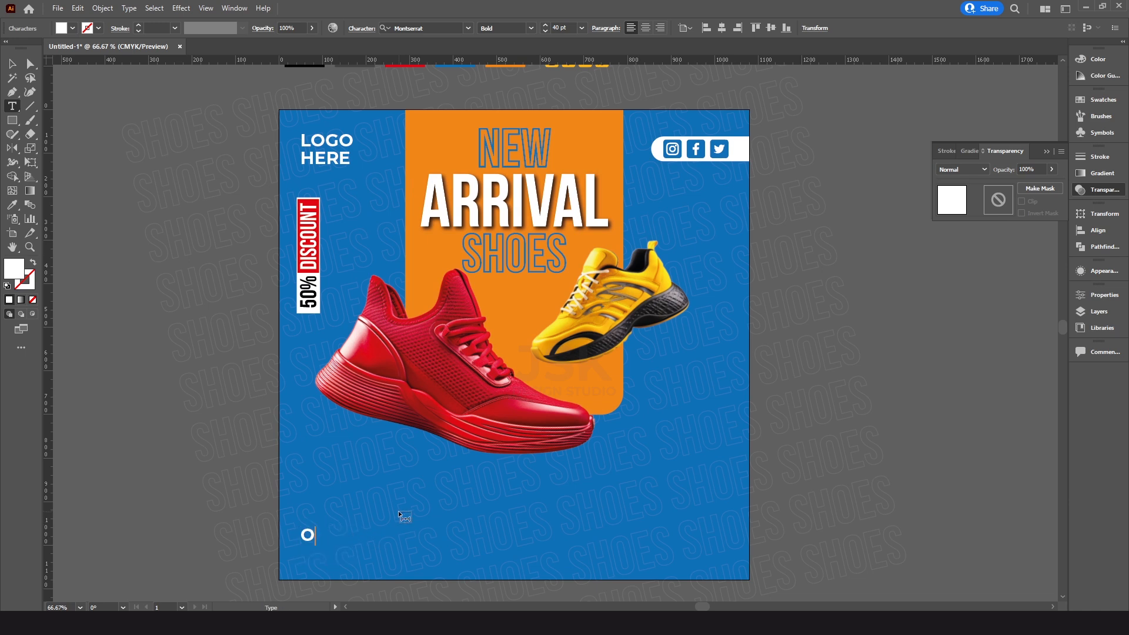
key("ctrl+a")
type("ORDER N")
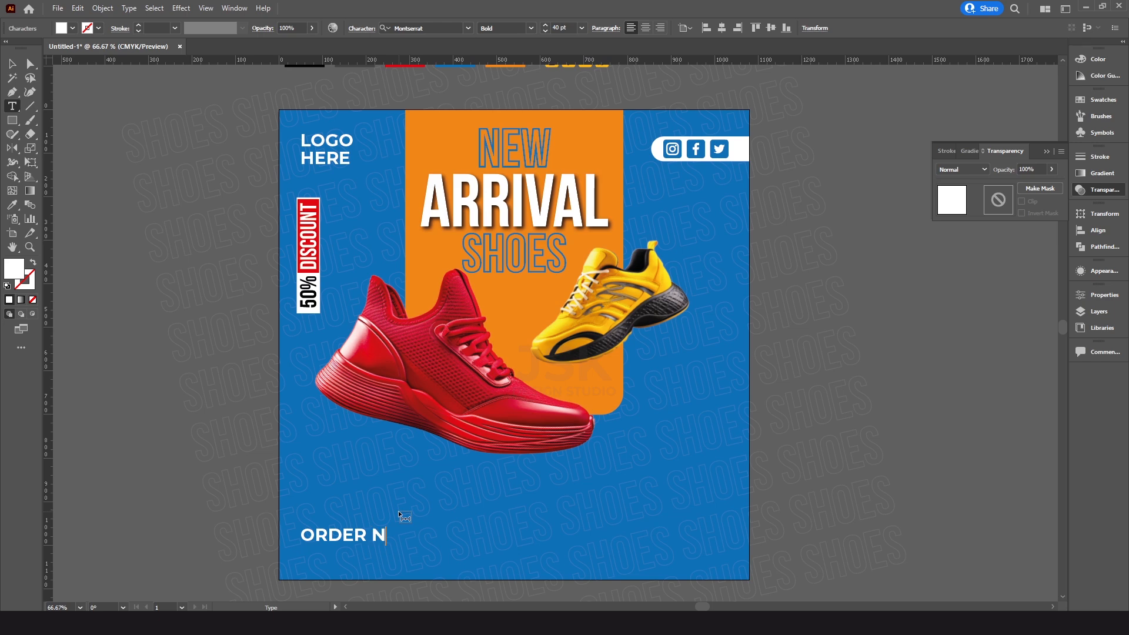
type("OWE")
left_click(408, 535)
type("W")
key("Delete")
key("Escape")
left_click_drag(423, 535, 422, 539)
left_click(130, 334)
Draw a white rectangle about 304 × 52 px near the poster's lower-left corner and place it just below the "ORDER NOW" text.
left_click(13, 121)
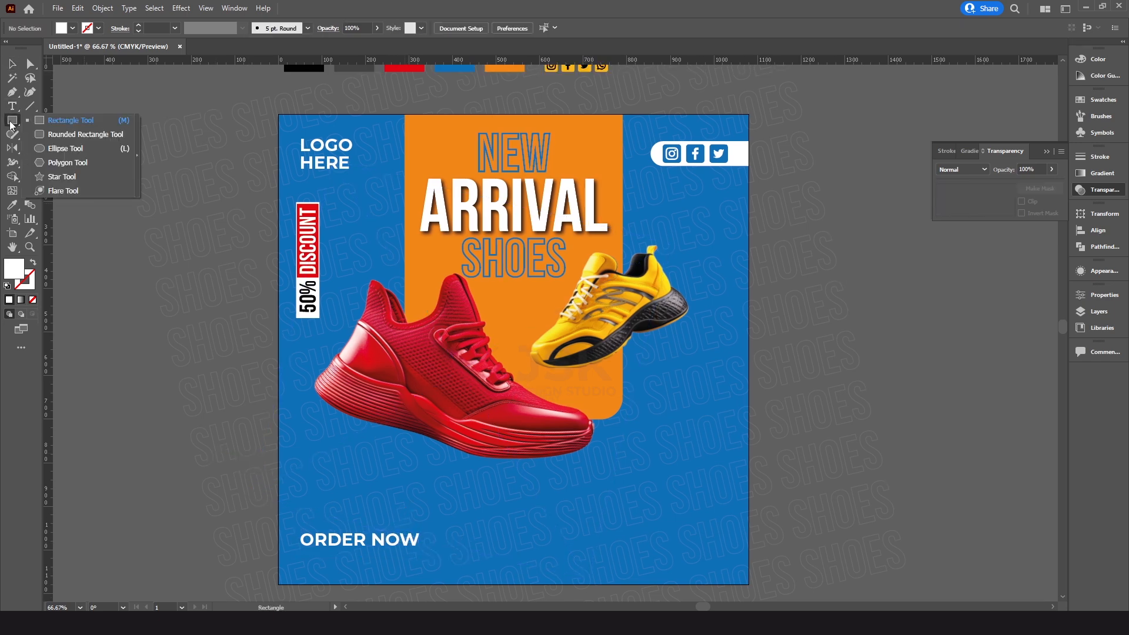
left_click(53, 124)
scroll(365, 402, "up", 1)
left_click_drag(396, 363, 247, 243)
left_click_drag(295, 383, 478, 415)
left_click_drag(492, 416, 494, 415)
key("v")
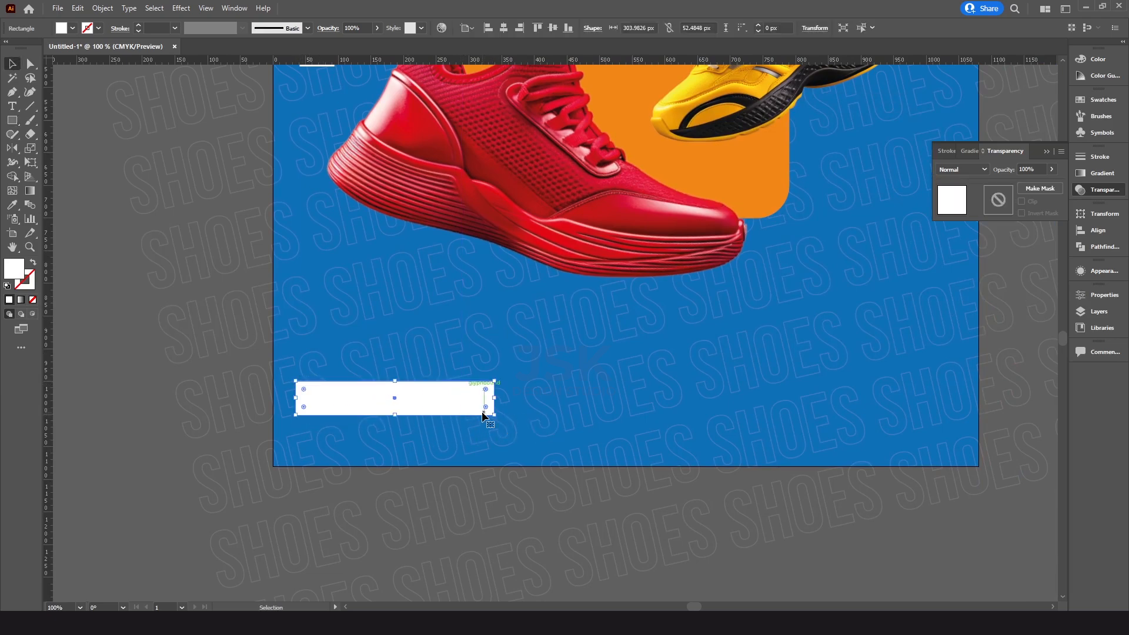
left_click_drag(571, 311, 566, 440)
scroll(582, 372, "down", 1)
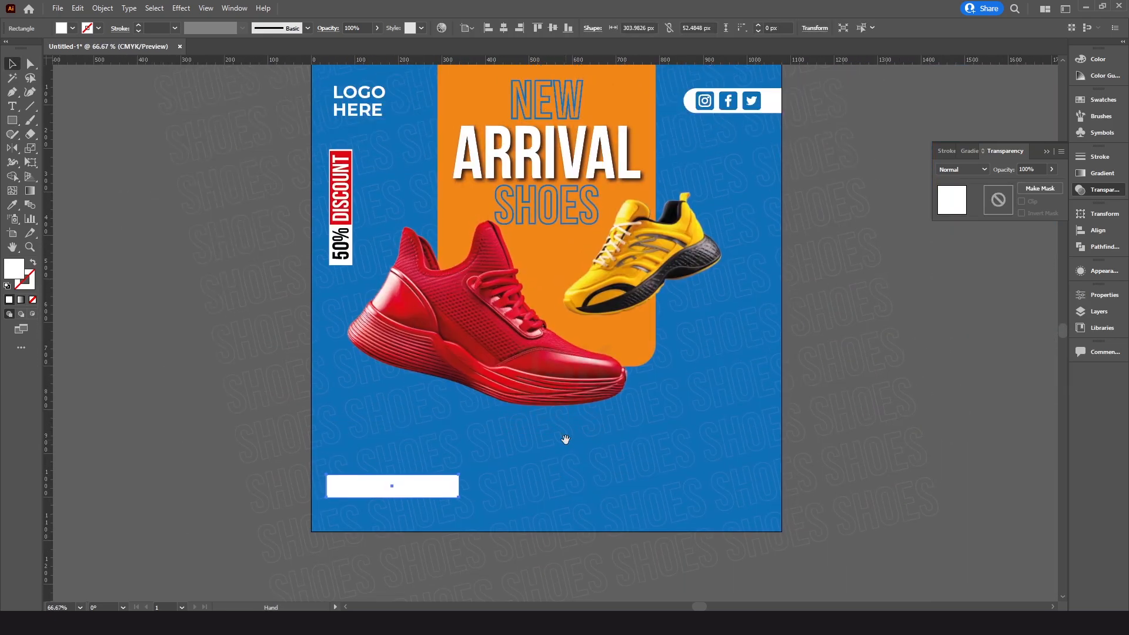
left_click_drag(421, 483, 339, 507)
Recolour the "ORDER NOW" text black by sampling the black palette square.
left_click(372, 493)
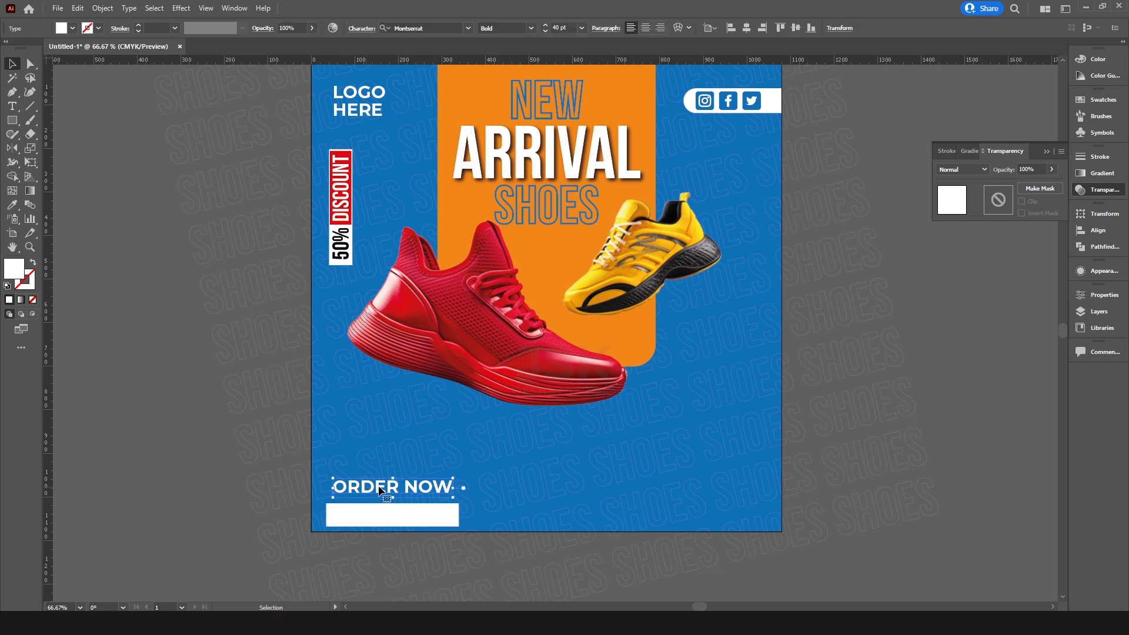
left_click_drag(550, 425, 545, 464)
left_click_drag(469, 301, 469, 371)
key("i")
left_click(333, 108)
key("v")
left_click(189, 405)
Bring the "ORDER NOW" text to the front and centre it on the white rectangle.
left_click_drag(296, 467, 294, 345)
scroll(457, 396, "up", 5)
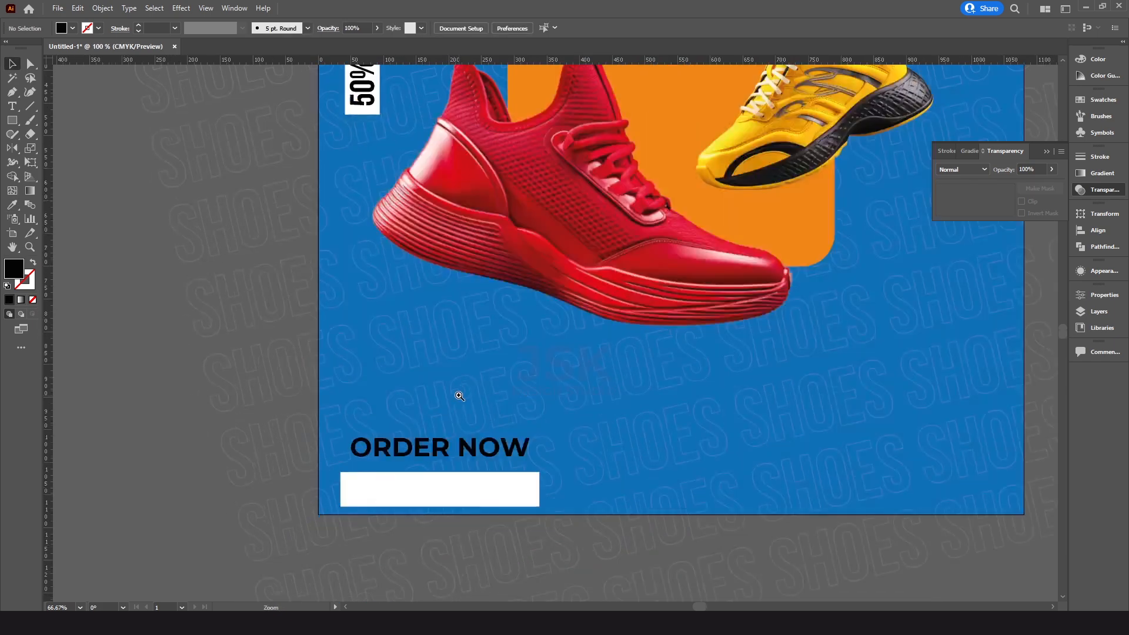
mouse_move(484, 445)
left_mouse_down()
mouse_move(484, 390)
mouse_move(485, 426)
left_mouse_up()
right_click(505, 398)
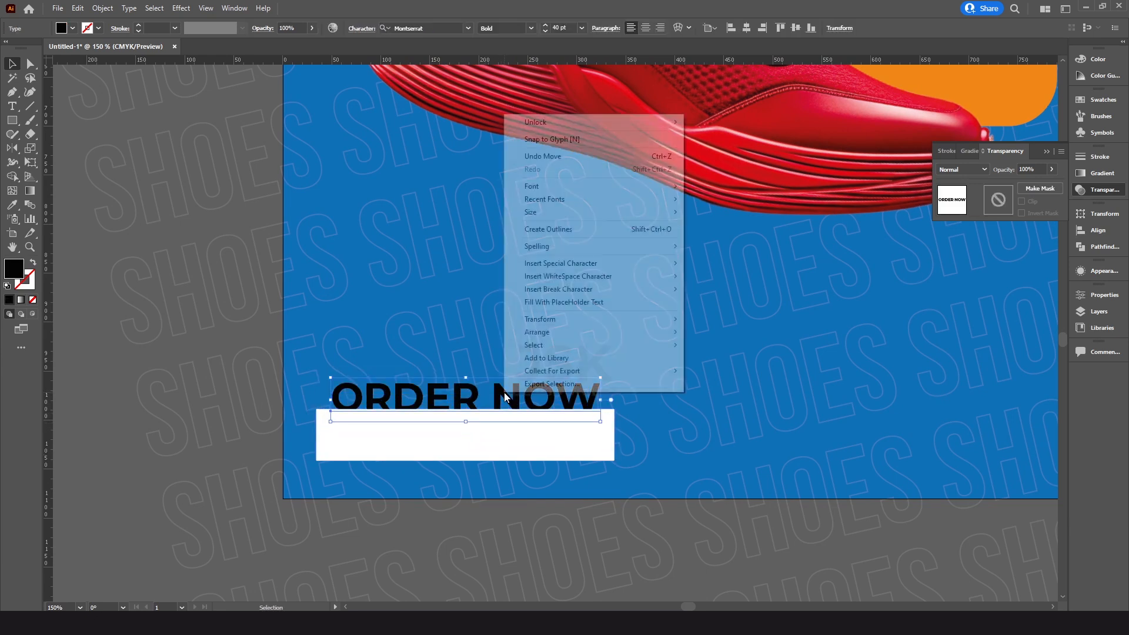
mouse_move(611, 338)
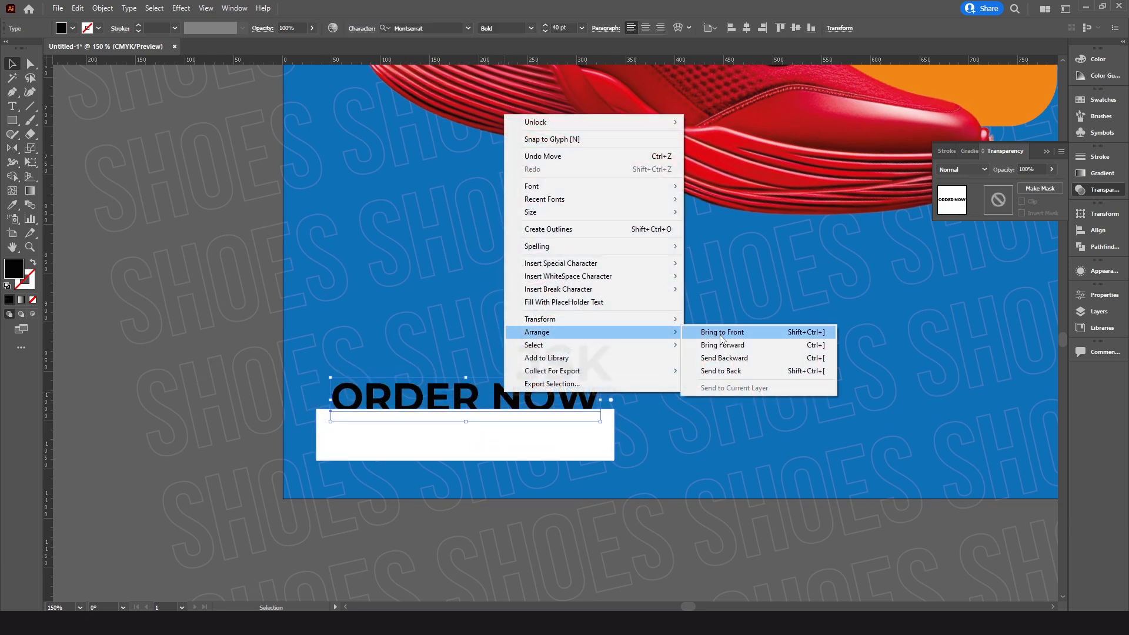
left_click(722, 339)
left_click_drag(562, 406, 559, 436)
left_click(513, 413, "ctrl")
left_click_drag(511, 407, 535, 435)
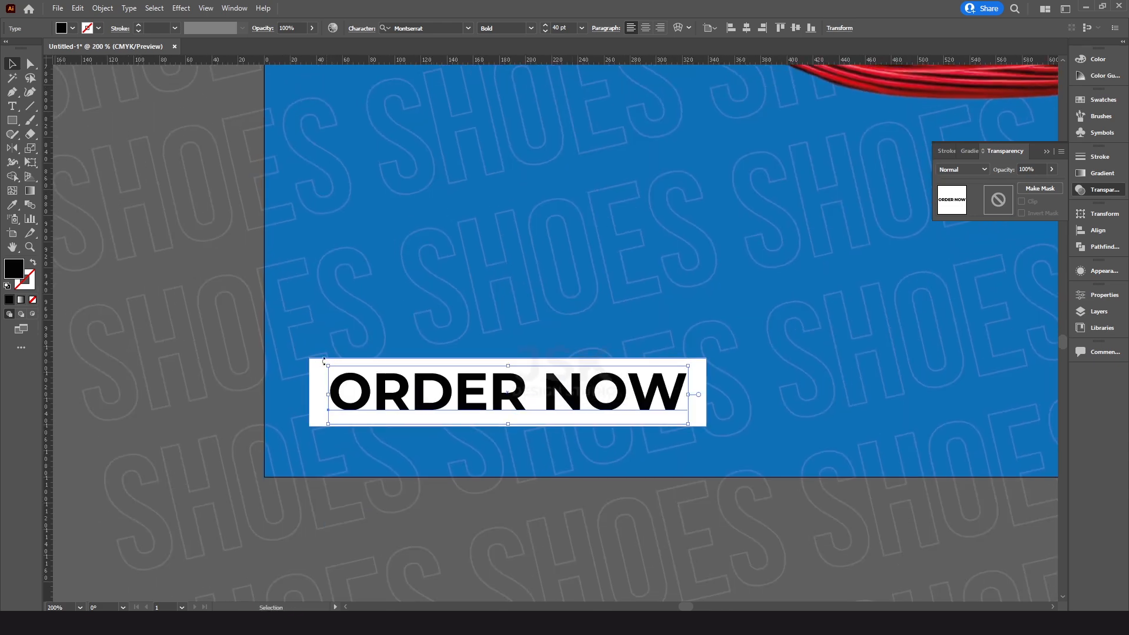
Fully round the corners of the white rectangle behind "ORDER NOW" into a pill shape.
left_click(314, 364)
left_click(30, 63)
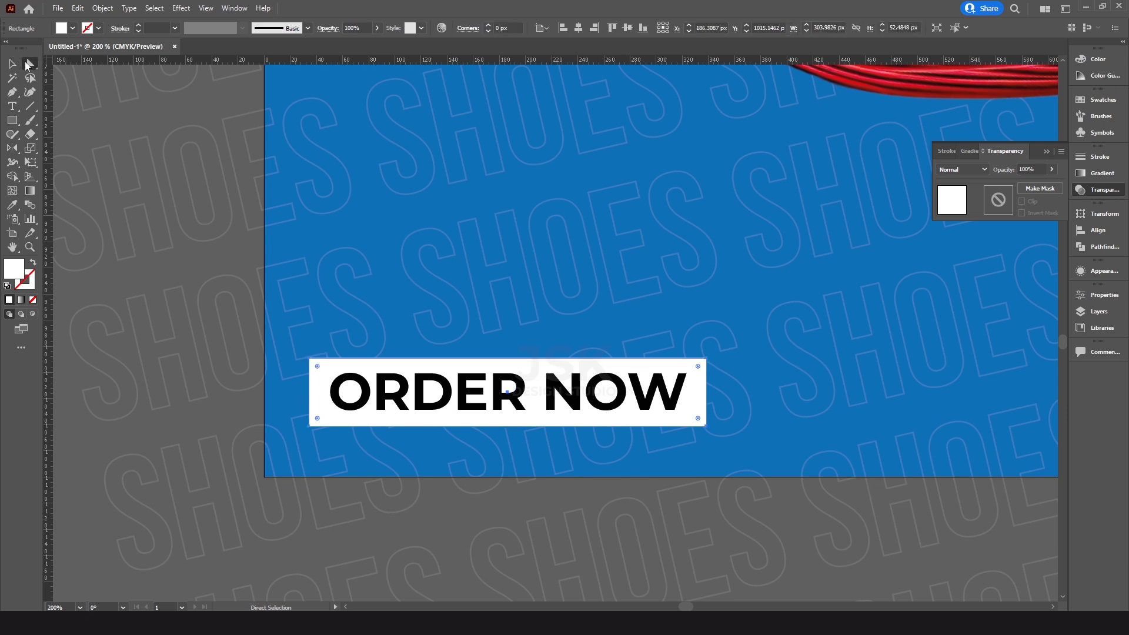
left_click_drag(319, 372, 495, 391)
key("v")
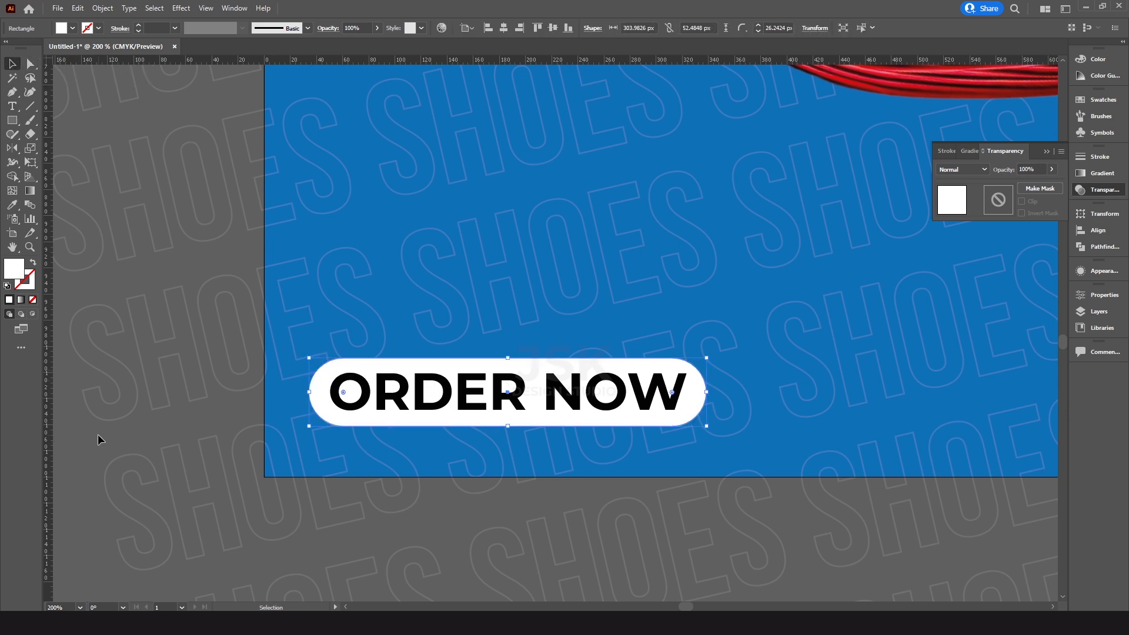
left_click(98, 436)
Shrink the "ORDER NOW" text and its white shape together to about 26.9 pt text and place them in the poster's lower-left corner.
left_click_drag(290, 386, 427, 393)
scroll(612, 372, "down", 1)
left_click_drag(629, 350, 457, 350)
scroll(569, 315, "down", 1)
left_click_drag(368, 488, 373, 491)
key("ctrl+minus")
left_click_drag(629, 347, 412, 480)
left_click(236, 472)
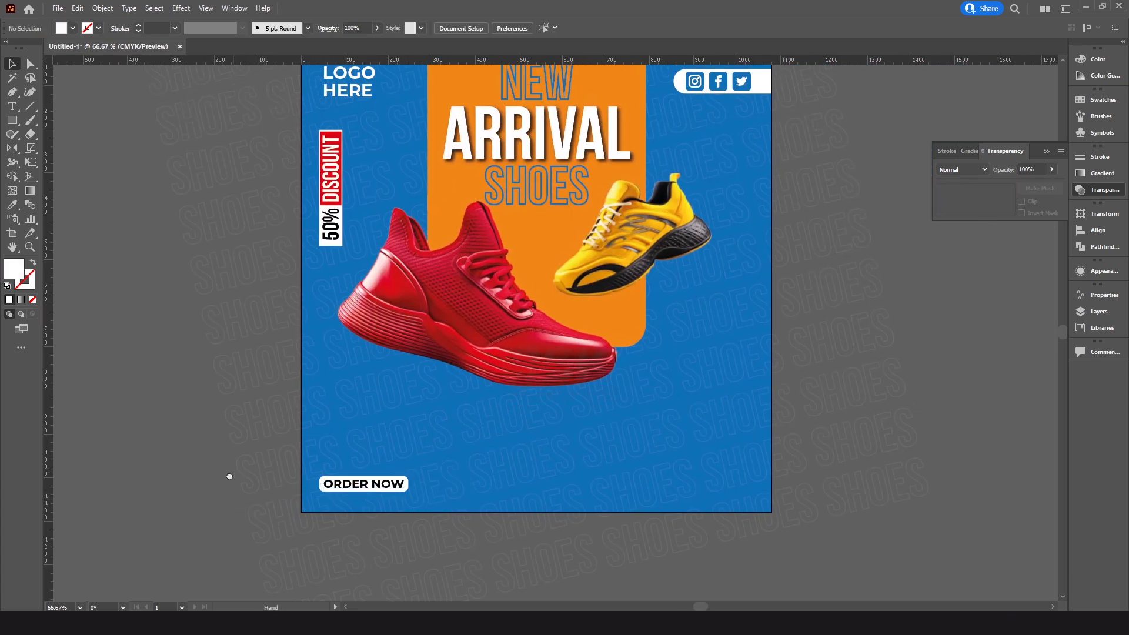
Copy the "ORDER NOW" text to the poster's lower-right corner, level with the original, and fill the copy white.
left_click_drag(236, 472, 210, 481)
left_click_drag(339, 493, 677, 496)
left_click_drag(625, 383, 617, 434)
key("i")
scroll(534, 391, "up", 1)
scroll(536, 388, "up", 1)
key("v")
scroll(563, 302, "down", 2)
left_click(681, 502)
left_click(61, 29)
left_click(25, 47)
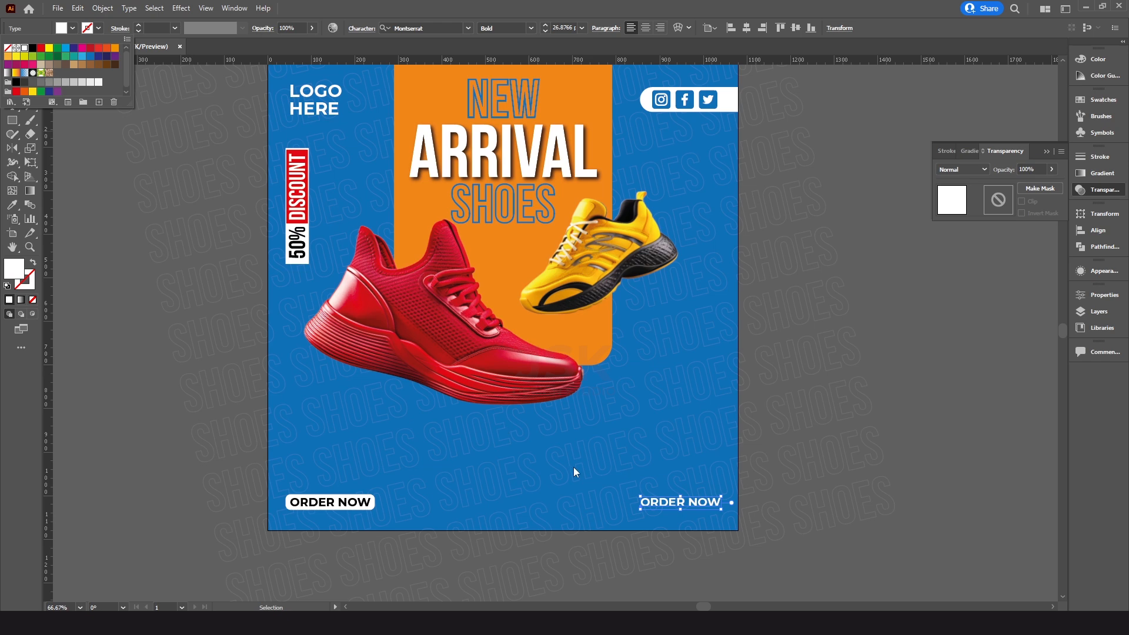
left_click(596, 435)
Replace the white "ORDER NOW" copy with the contact phone number.
left_click(602, 422, "ctrl")
left_click_drag(604, 425, 659, 436)
key("t")
left_click(716, 495)
key("ctrl+a")
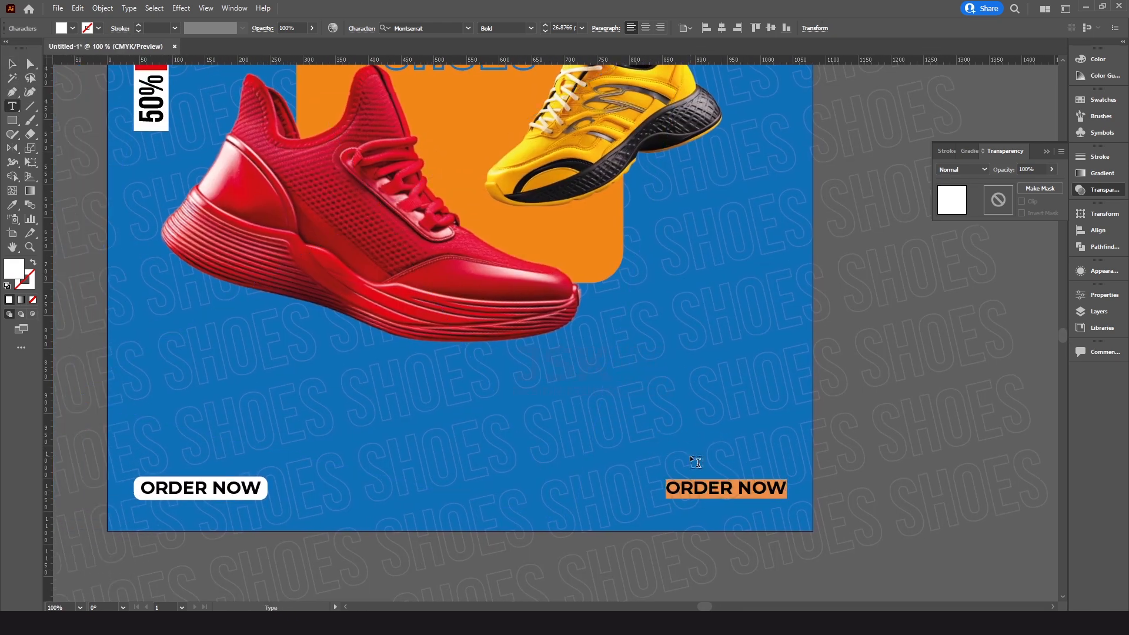
type("+92")
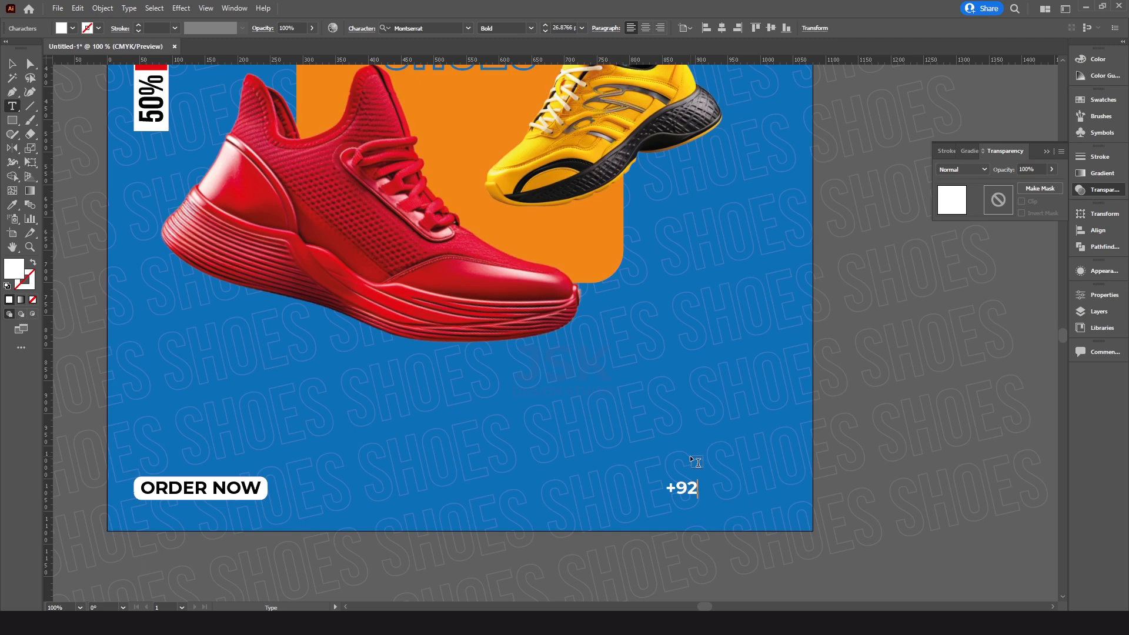
type(" 1234 567")
key("Escape")
Copy the WhatsApp icon from the palette row and place it just before the phone number, level with the text.
key("ctrl+minus")
left_click_drag(624, 280, 650, 506)
left_click_drag(567, 136, 590, 160)
left_click_drag(520, 96, 593, 461)
left_click(595, 407, "ctrl")
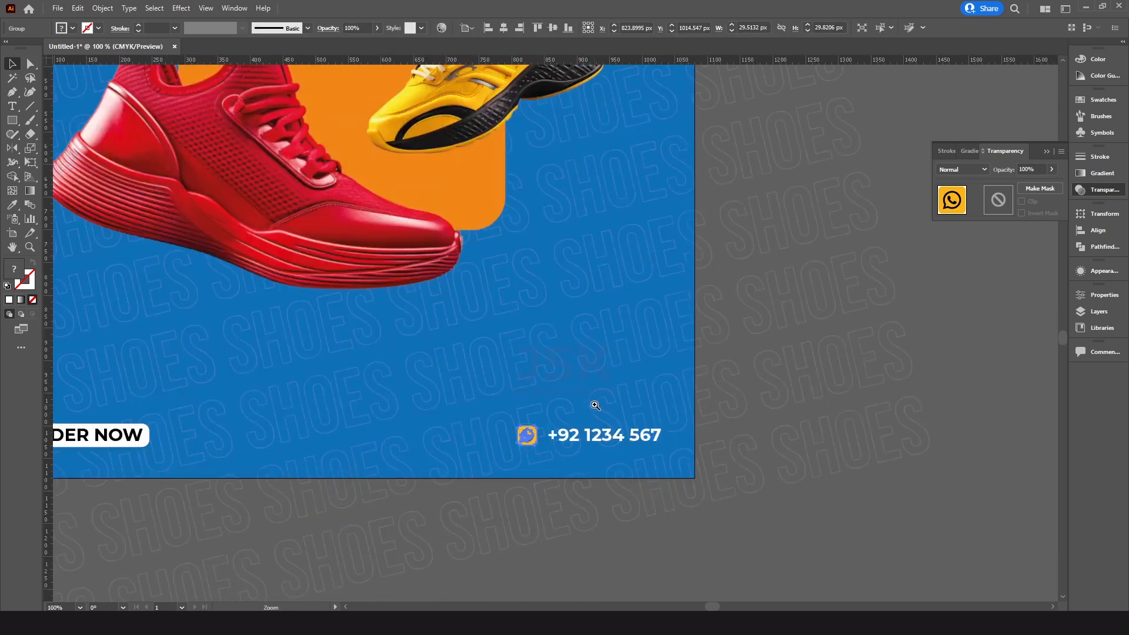
left_click(593, 405, "ctrl")
left_click(593, 405, "ctrl")
left_click_drag(521, 370, 620, 487)
left_click_drag(463, 405, 469, 406)
left_click(542, 355, "ctrl+alt")
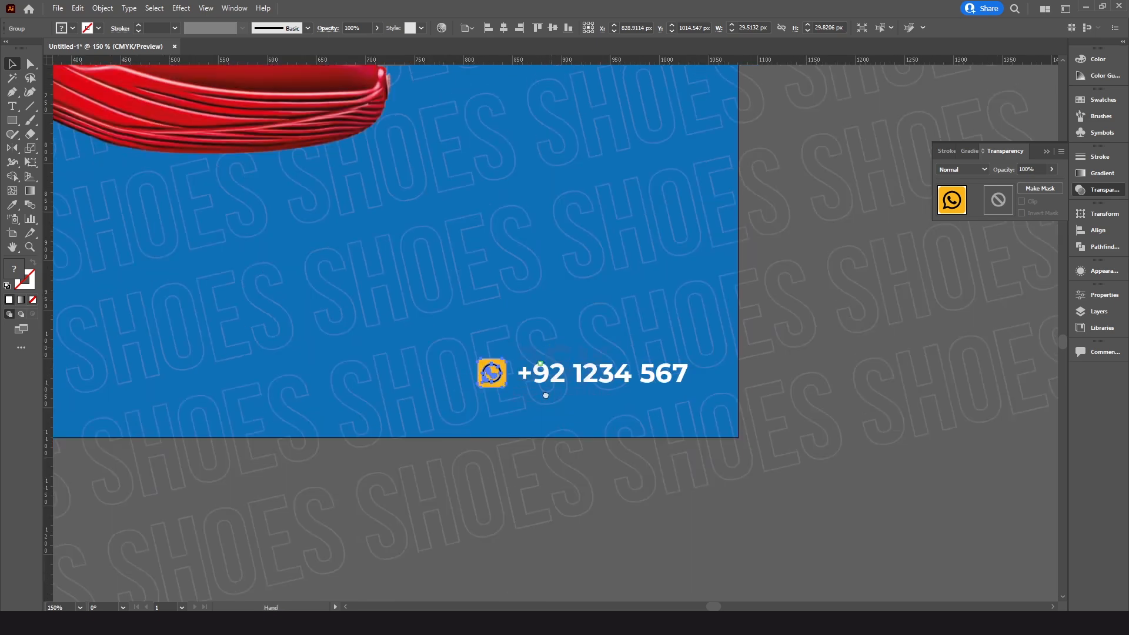
left_click_drag(545, 395, 539, 454)
Recolour the WhatsApp icon's rounded square white by sampling the phone number text.
left_click(531, 397)
left_click(551, 381, "ctrl")
left_click_drag(547, 379, 554, 393)
key("a")
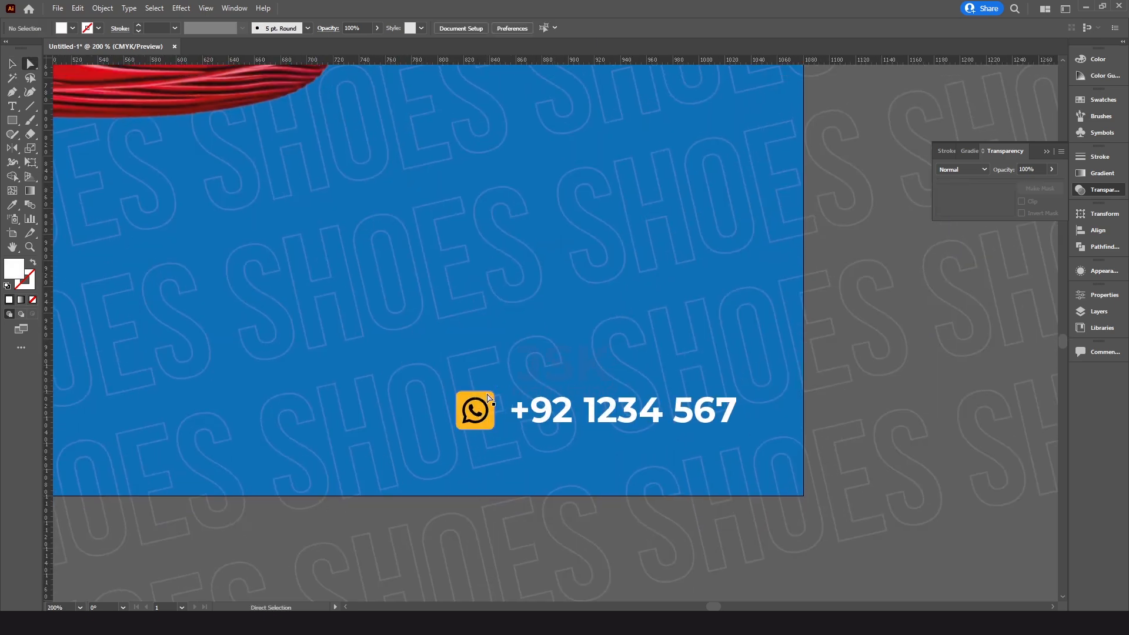
left_click(488, 397)
left_click(536, 379, "ctrl")
key("i")
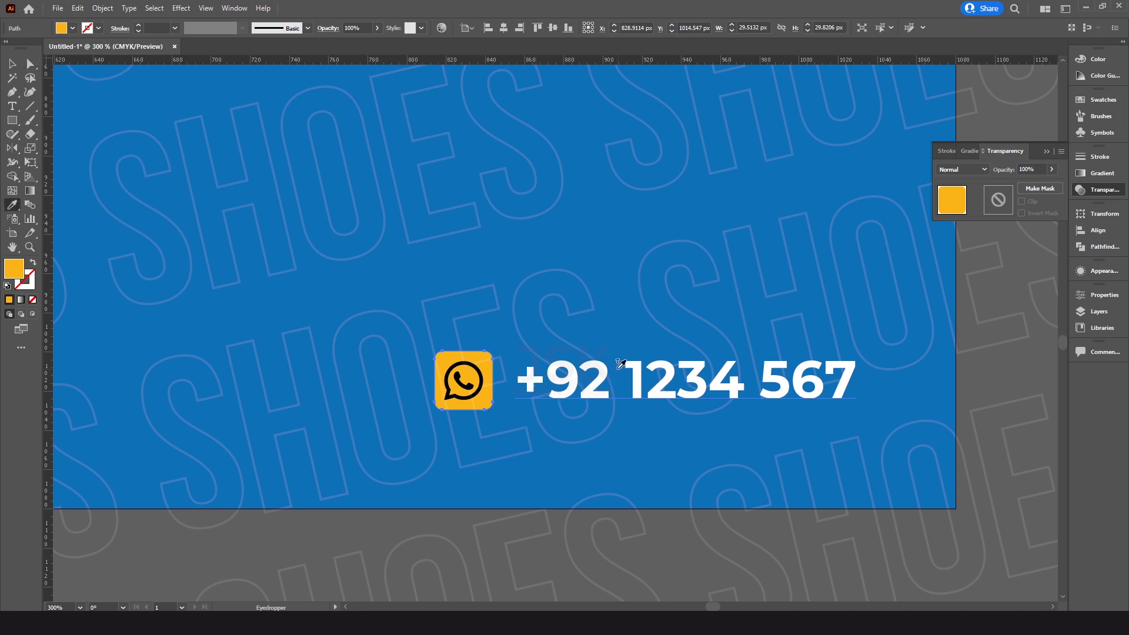
left_click(606, 360)
key("v")
left_click(491, 369)
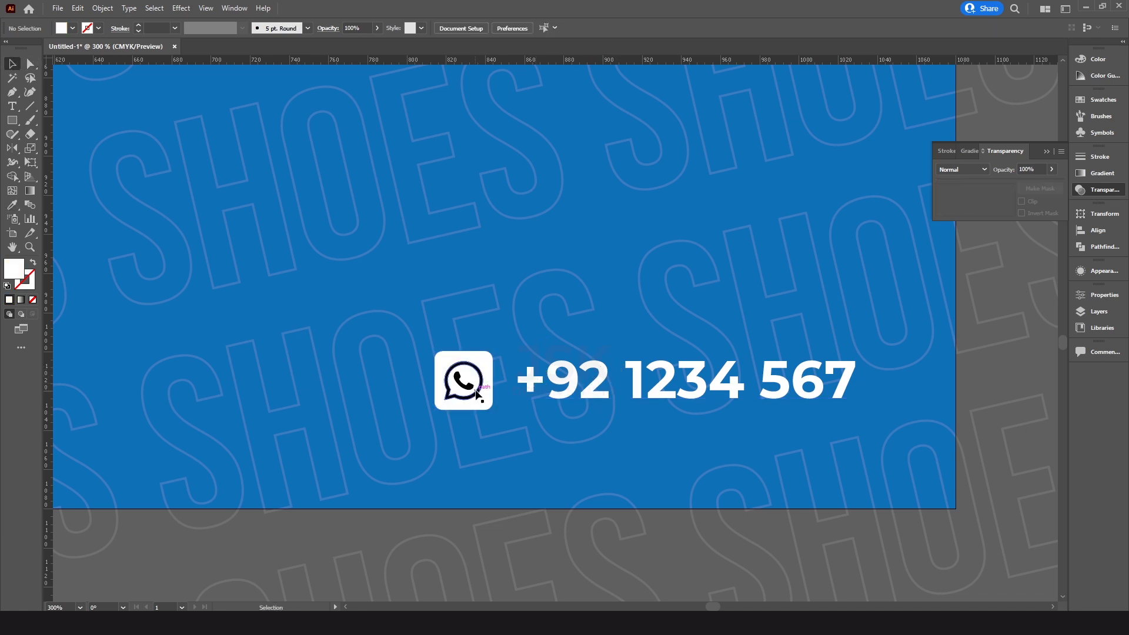
Recolour the WhatsApp symbol blue, sampling the poster's blue colour.
left_click(473, 391)
left_click(490, 433)
left_click(481, 390)
key("ctrl+shift+a")
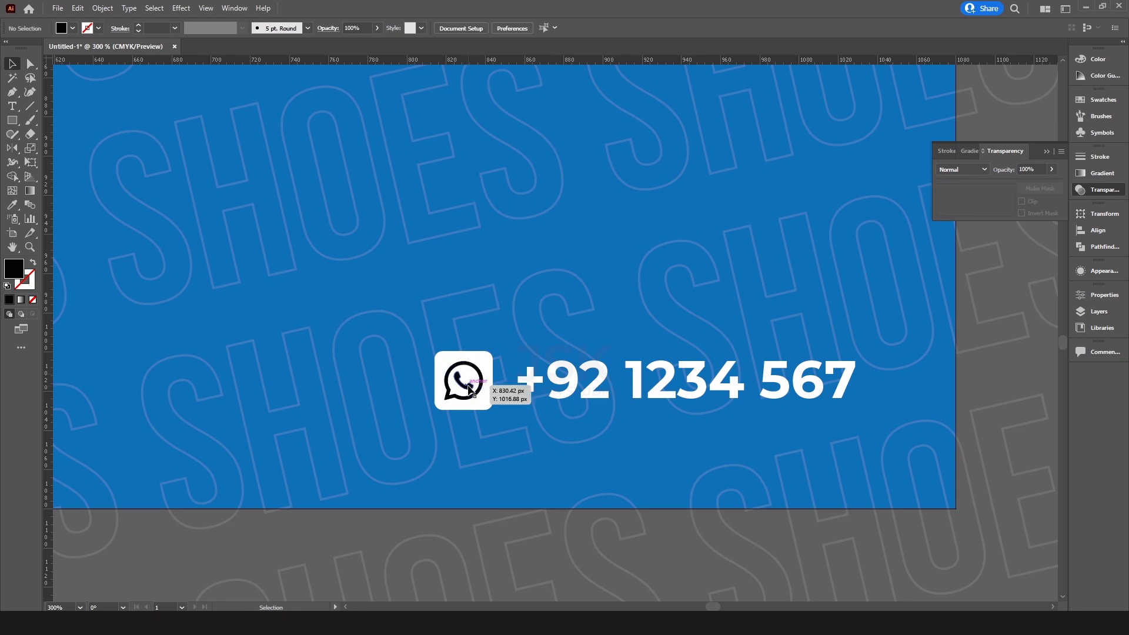
left_click(471, 390)
key("ctrl+minus")
key("ctrl+minus")
key("ctrl+minus")
key("ctrl+minus")
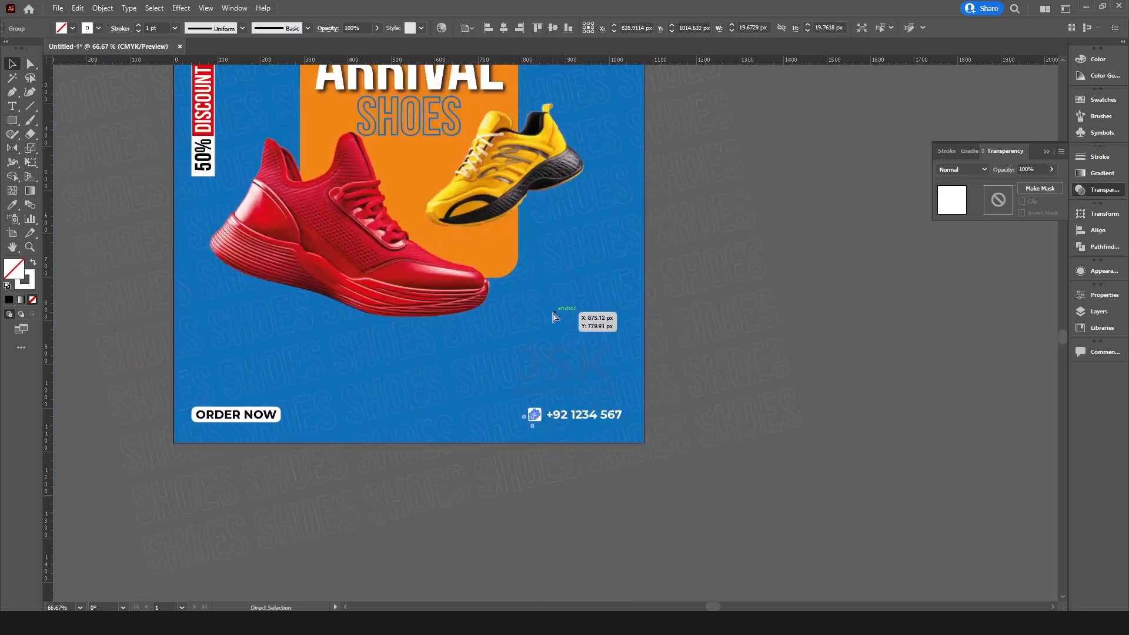
left_click_drag(524, 244, 550, 373)
key("i")
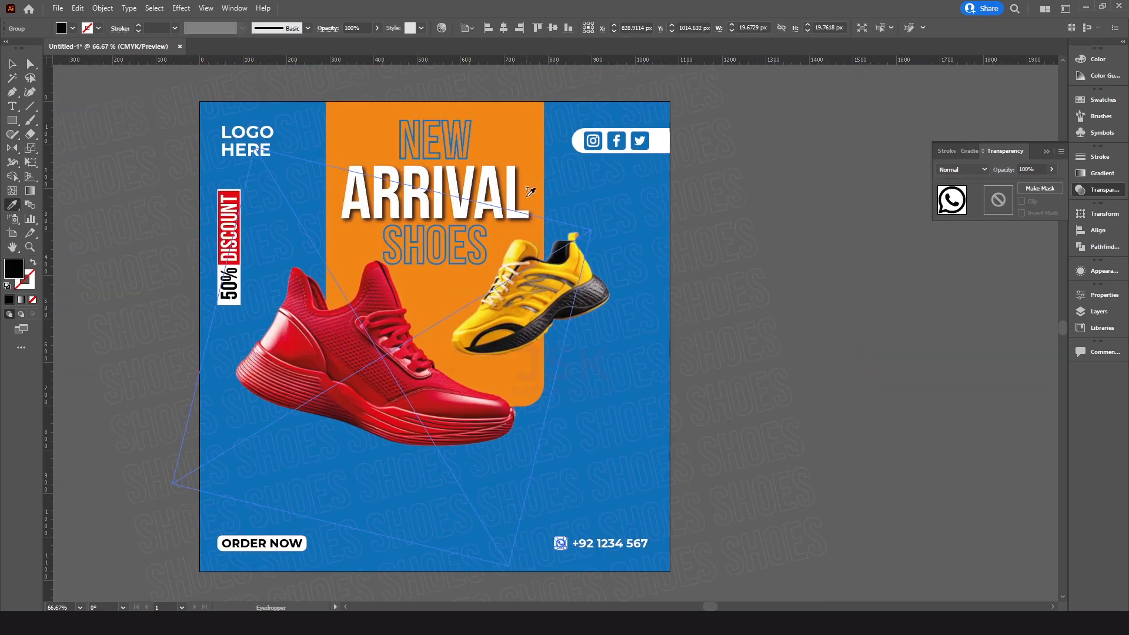
scroll(520, 173, "up", 2)
left_click(381, 116)
key("v")
left_click_drag(577, 580, 555, 416)
triple_click(560, 406, "ctrl")
left_click_drag(494, 285, 513, 355)
left_click(513, 356)
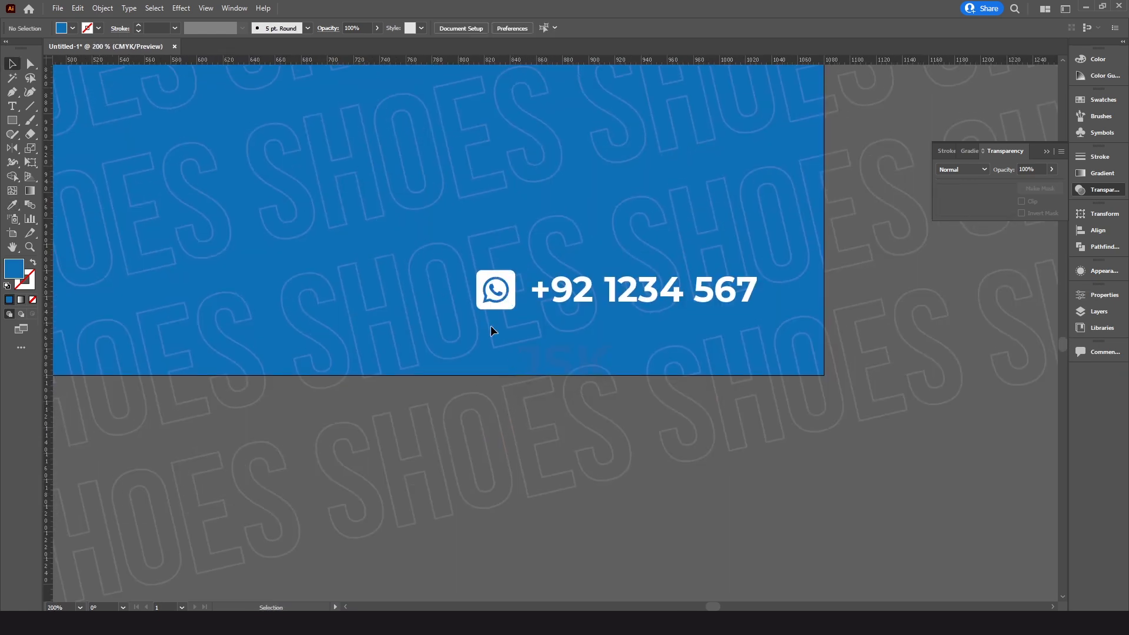
Group the WhatsApp symbol with its white rounded square.
left_click_drag(475, 248, 500, 334)
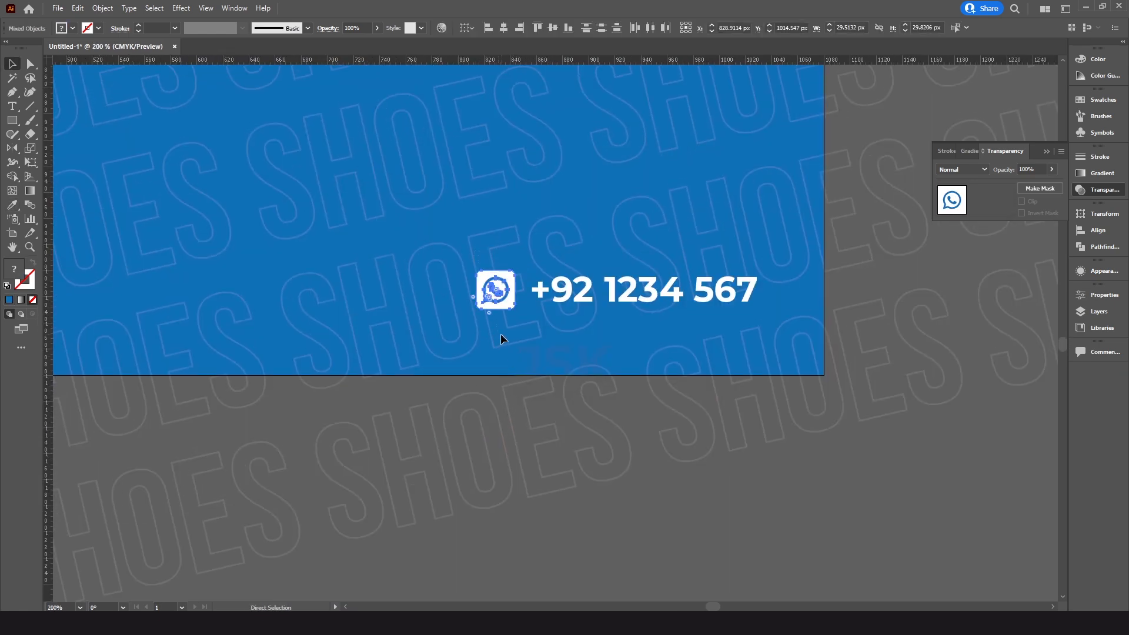
key("ctrl+g")
left_click(500, 290, "ctrl+alt")
left_click(500, 290, "ctrl+alt")
left_click(500, 290, "ctrl+alt")
left_click_drag(493, 285, 509, 360)
left_click(570, 422)
left_click_drag(558, 438, 548, 517)
left_click(200, 282)
Draw a flat ellipse about 559 × 43 px across the red shoe's sole and fill it with the palette's black.
left_click_drag(11, 122, 45, 147)
mouse_move(305, 388)
left_mouse_down()
mouse_move(550, 426)
mouse_move(572, 411)
mouse_move(548, 406)
left_mouse_up()
left_click_drag(486, 308, 499, 360)
key("i")
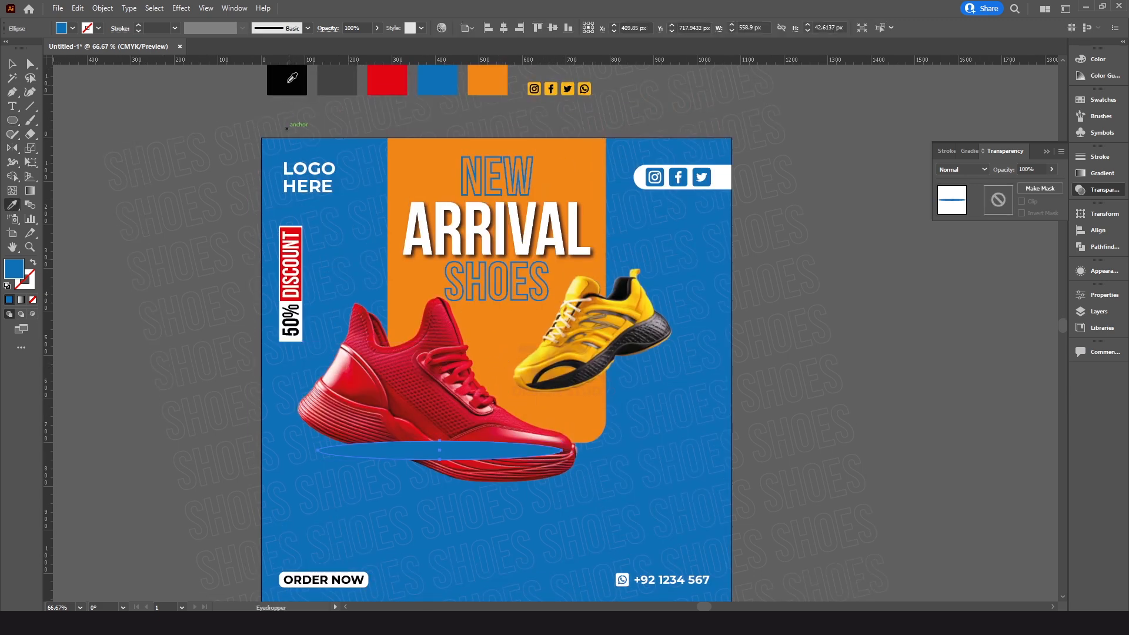
left_click(288, 79)
Rotate the black ellipse to follow the slope of the red shoe's sole and move it just beneath the sole.
key("e")
left_click_drag(567, 486, 543, 518)
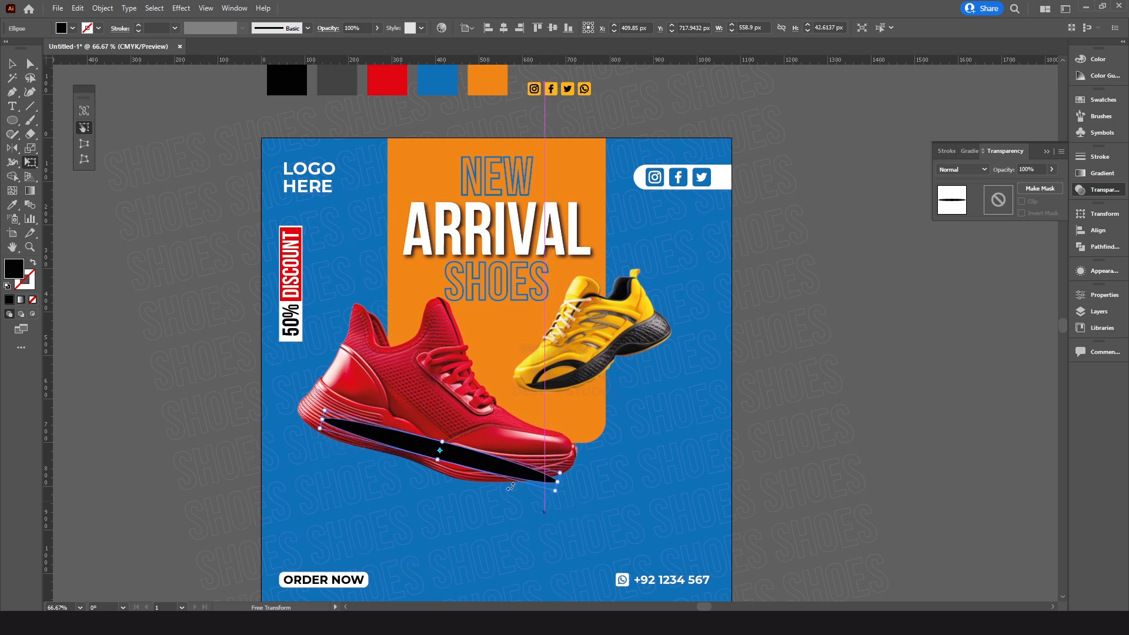
left_click_drag(490, 466, 482, 490)
key("v")
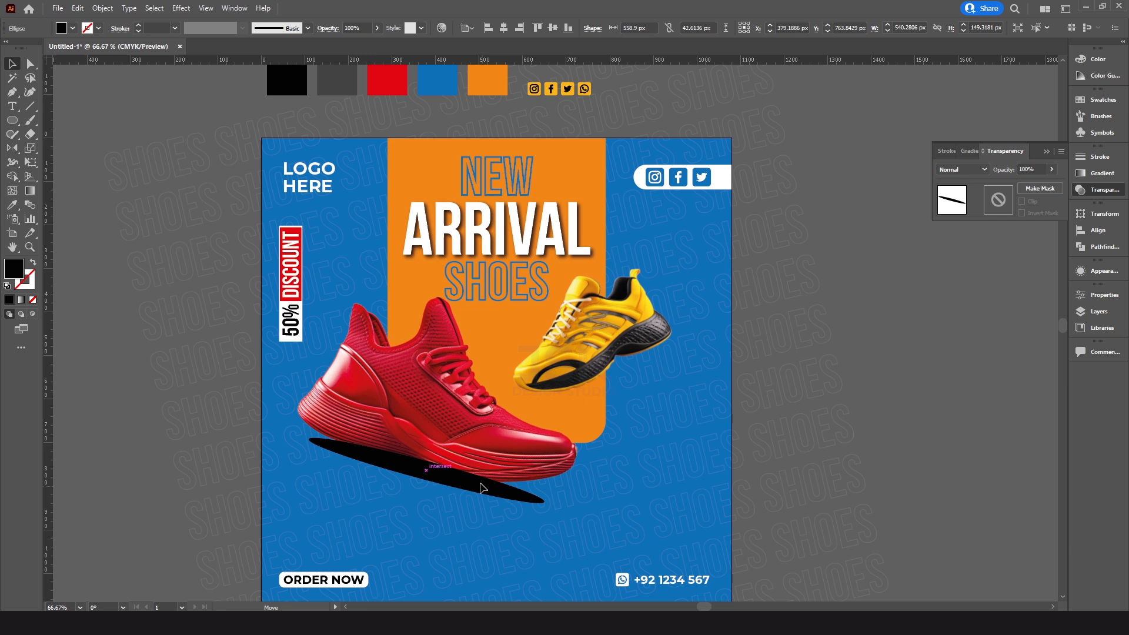
Apply a Gaussian Blur with a radius of about 84.6 pixels to the black ellipse and set its opacity to 30%.
left_click(181, 8)
mouse_move(261, 206)
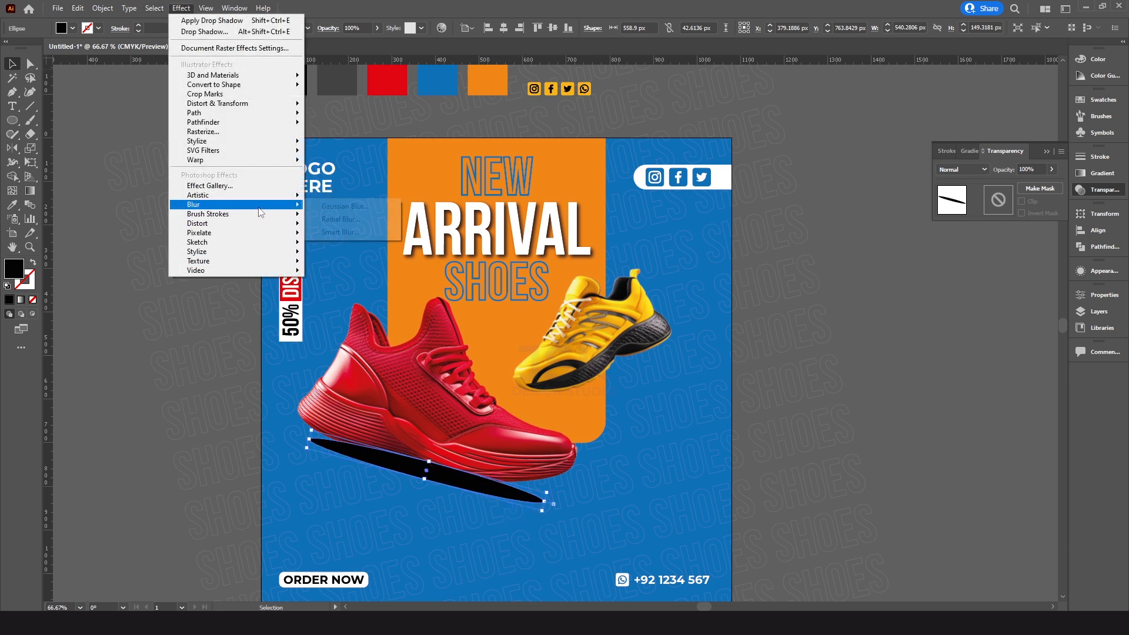
left_click(347, 207)
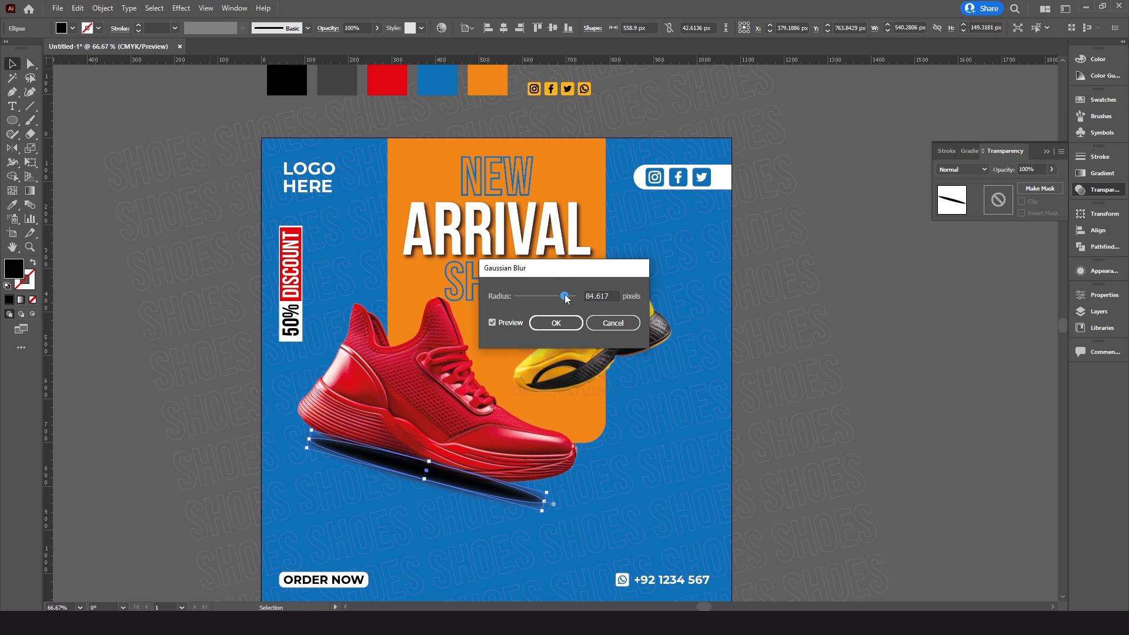
left_click_drag(565, 298, 566, 298)
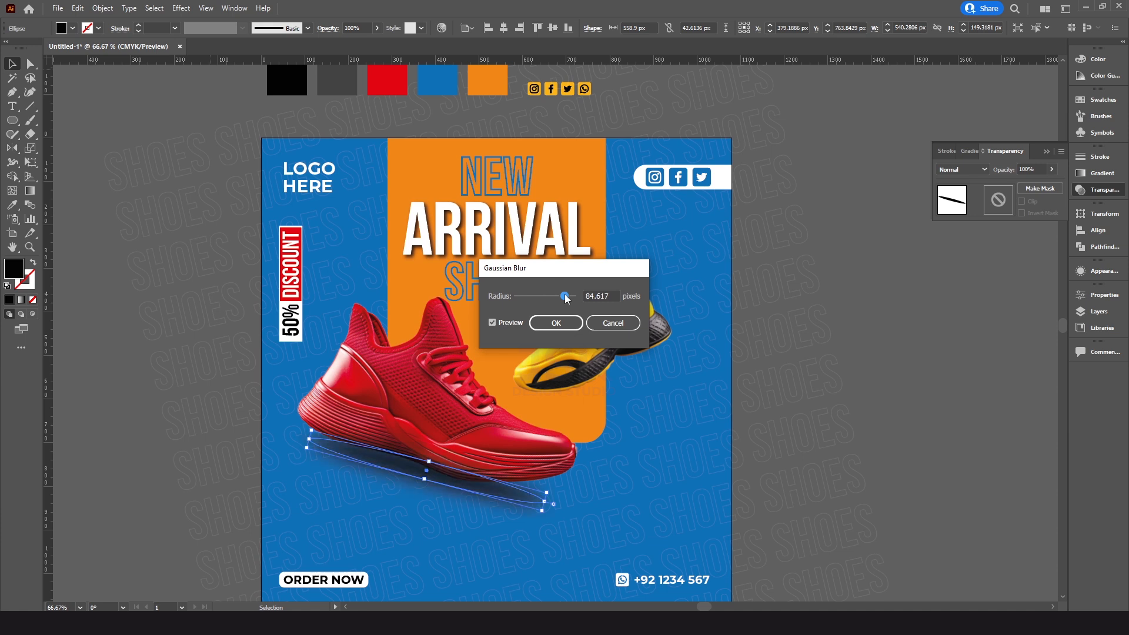
left_click(556, 323)
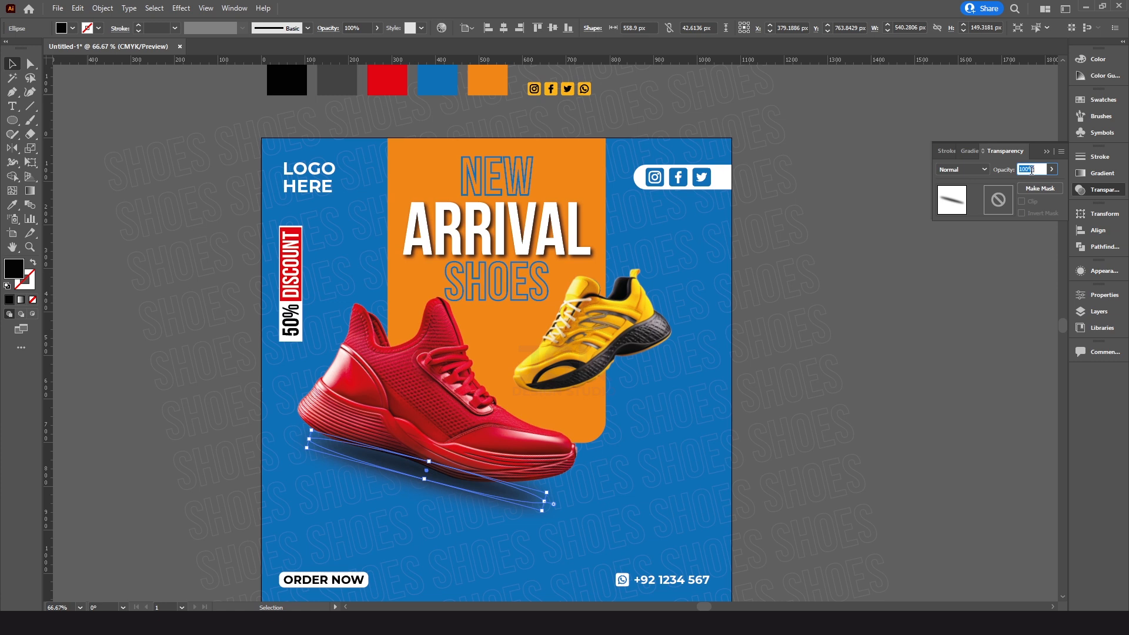
key("Return")
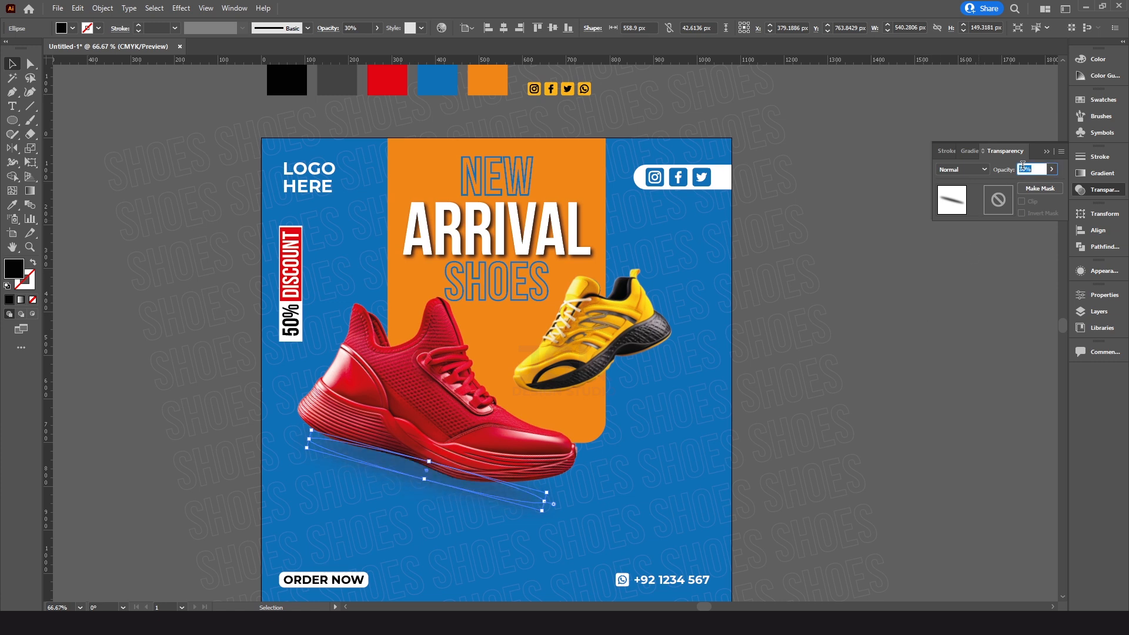
Duplicate the red shoe's 40% opacity shadow ellipse onto the yellow shoe and rotate the copy to follow its sole.
left_click(930, 324)
left_click(500, 504)
left_click(741, 459)
left_click_drag(521, 500, 693, 388)
key("e")
left_click_drag(735, 445, 768, 334)
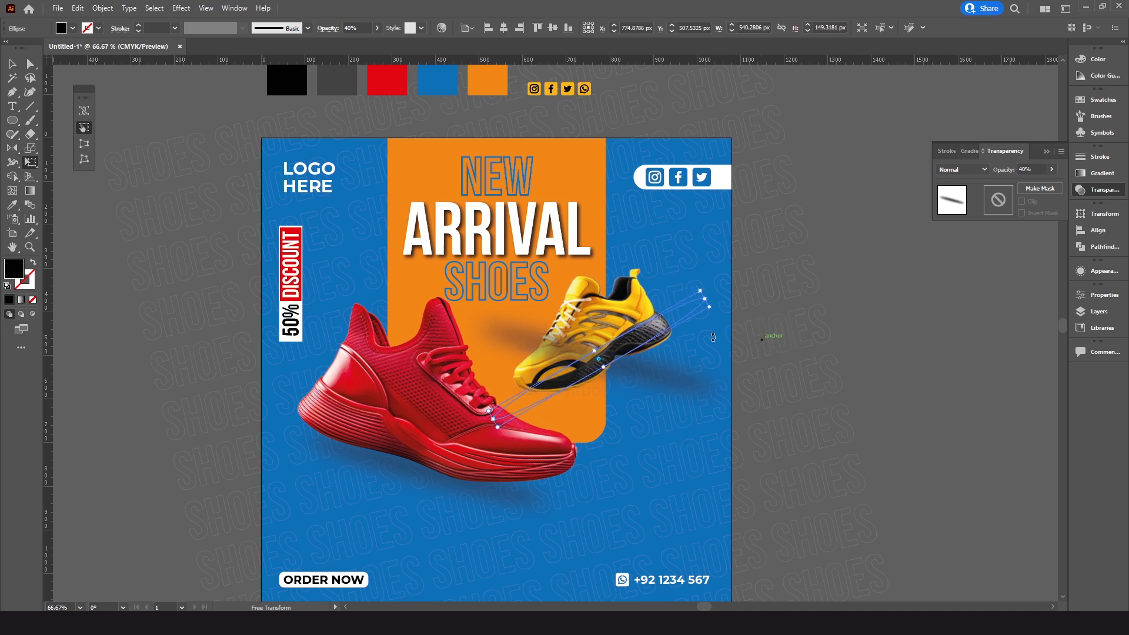
Scale the yellow shoe's shadow ellipse down to about 351 × 27 px and fit it along the underside of the sole.
key("v")
left_click_drag(700, 288, 681, 310)
scroll(599, 371, "up", 2)
left_click_drag(612, 401, 663, 492)
left_click_drag(591, 300, 613, 326)
key("e")
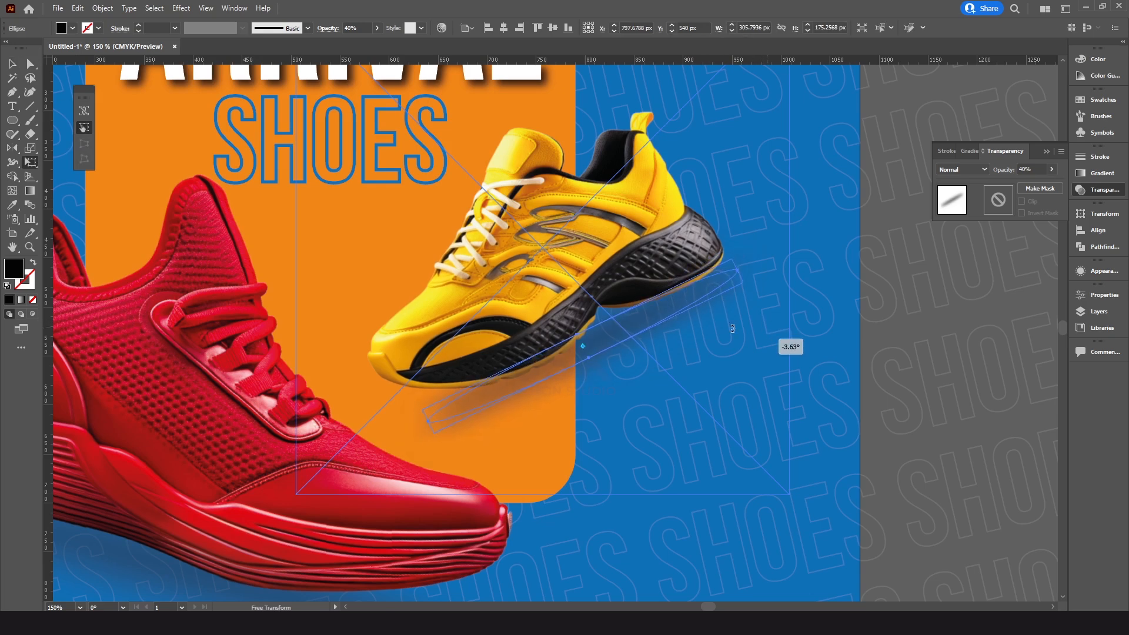
key("v")
left_click_drag(656, 316, 648, 319)
scroll(658, 308, "down", 1)
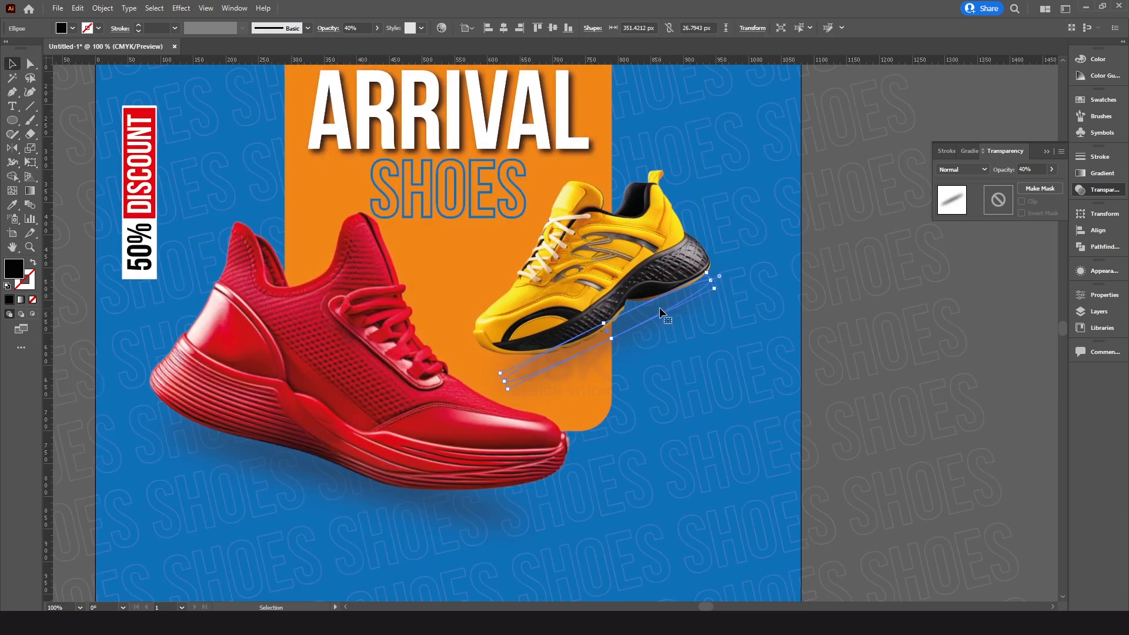
Rotate the yellow shoe's shadow to horizontal, set its opacity to 50% and place it slightly below the toe.
key("e")
left_click_drag(725, 311, 736, 377)
key("v")
left_click_drag(644, 331, 650, 356)
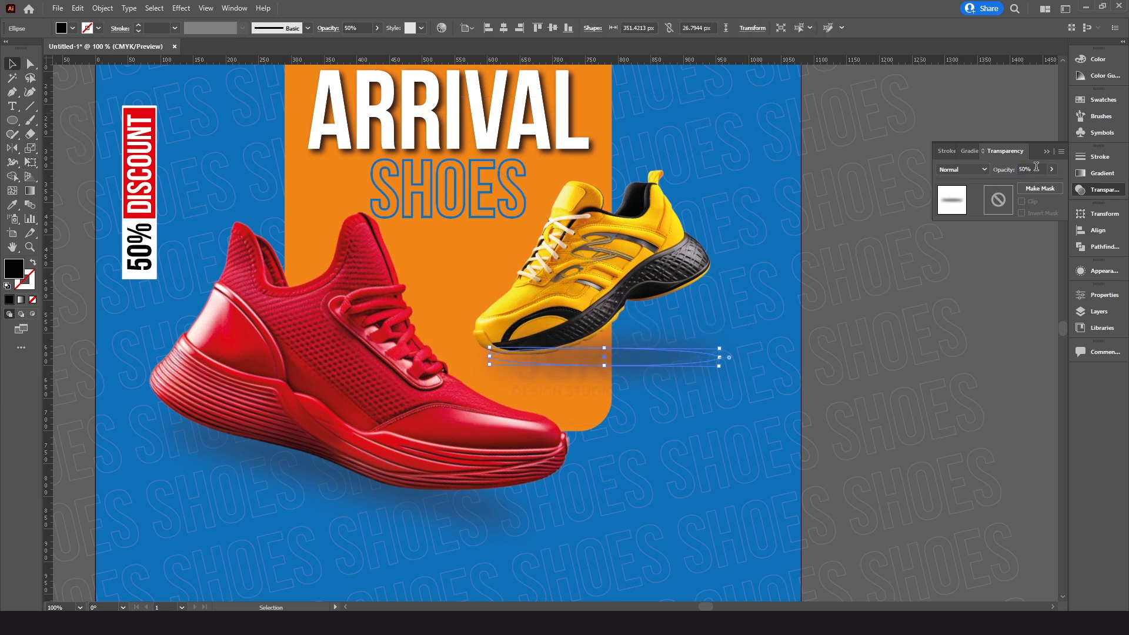
key("Down")
key("Down")
key("Down")
key("Down")
key("Down")
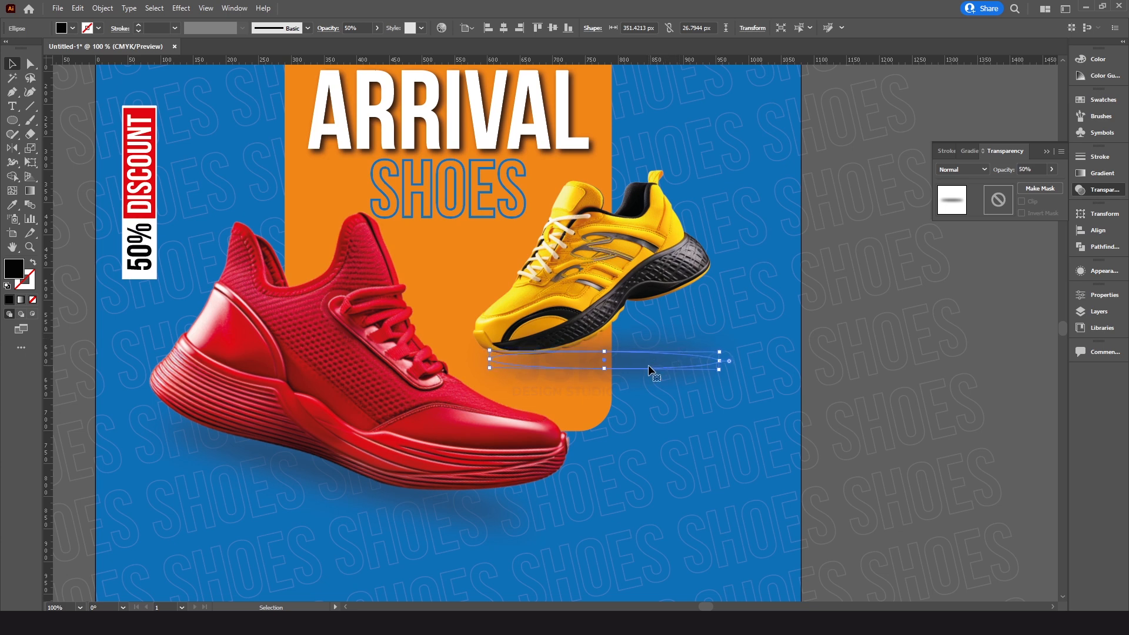
Change the stacking order of the yellow shoe's shadow ellipse.
right_click(648, 363)
mouse_move(714, 305)
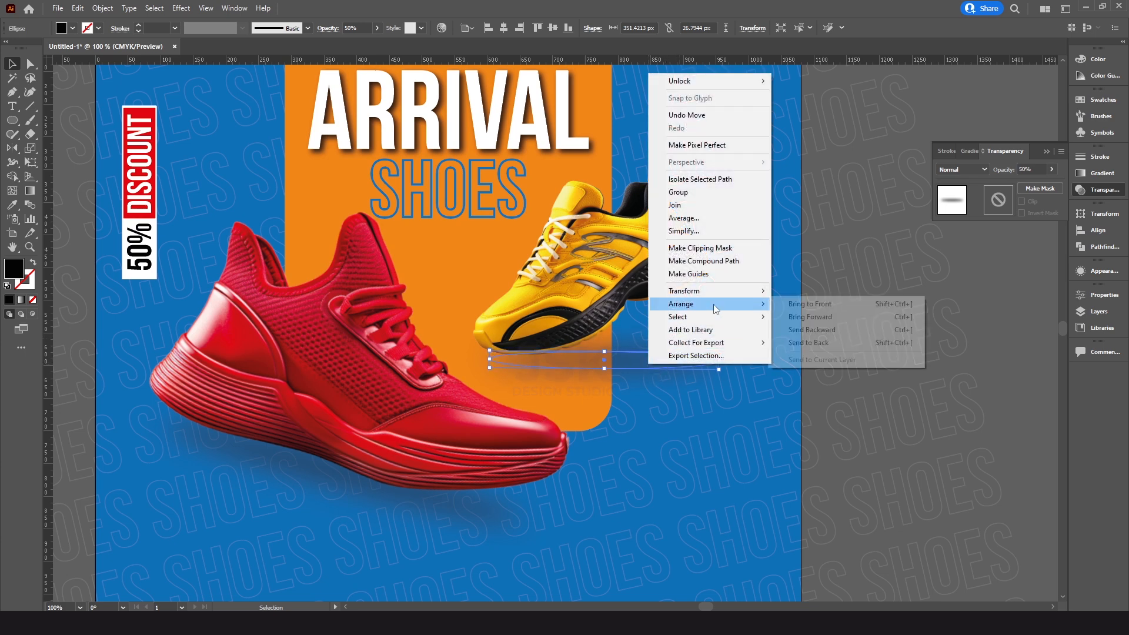
left_click(816, 309)
left_click(919, 354)
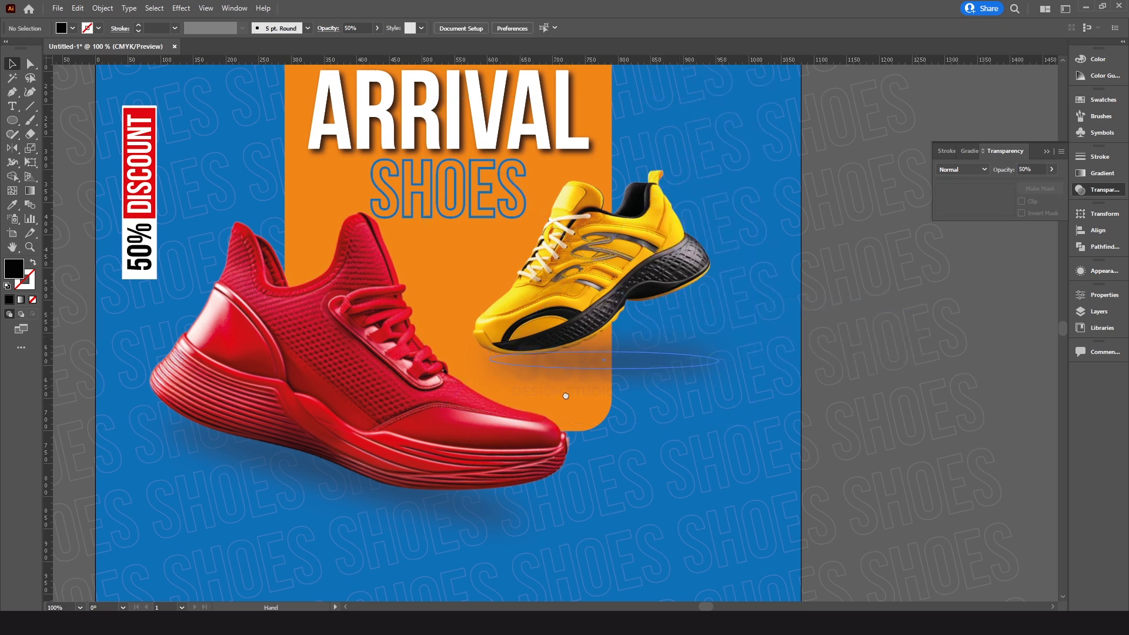
Set the Gaussian Blur radius of the yellow shoe's shadow to about 56.4 pixels.
left_click_drag(566, 395, 608, 416)
left_click(699, 375)
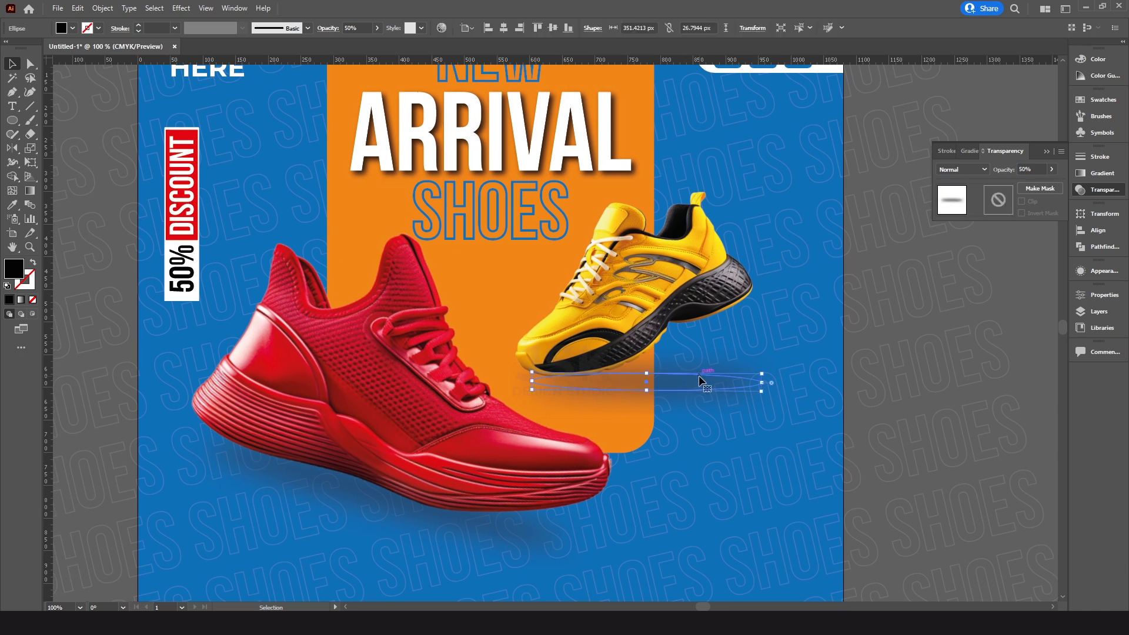
left_click(1100, 271)
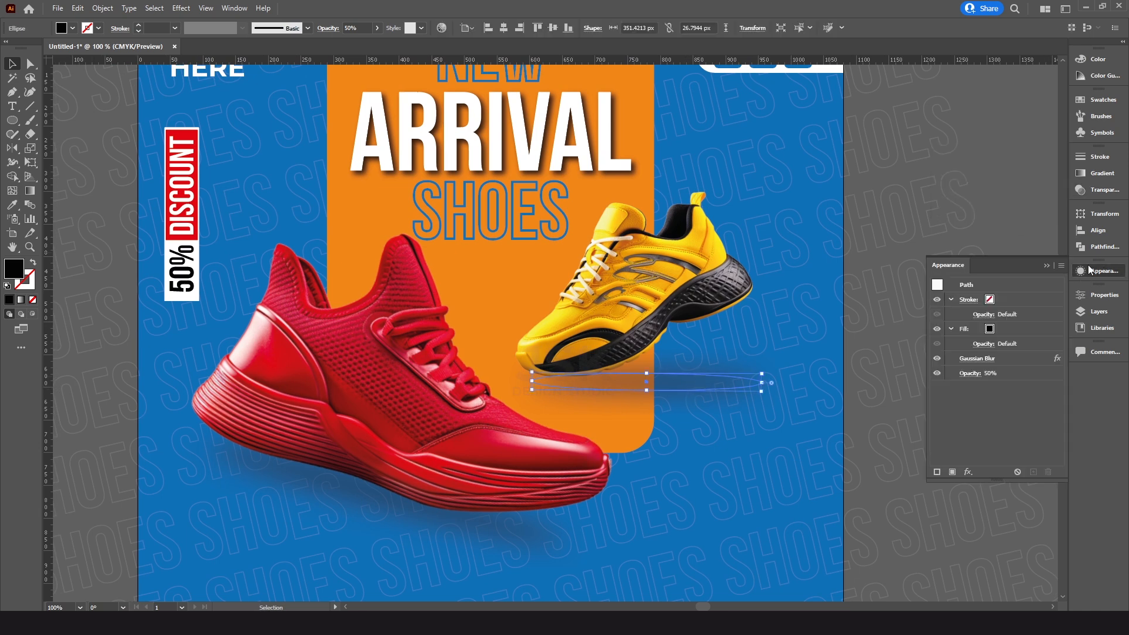
left_click(981, 360)
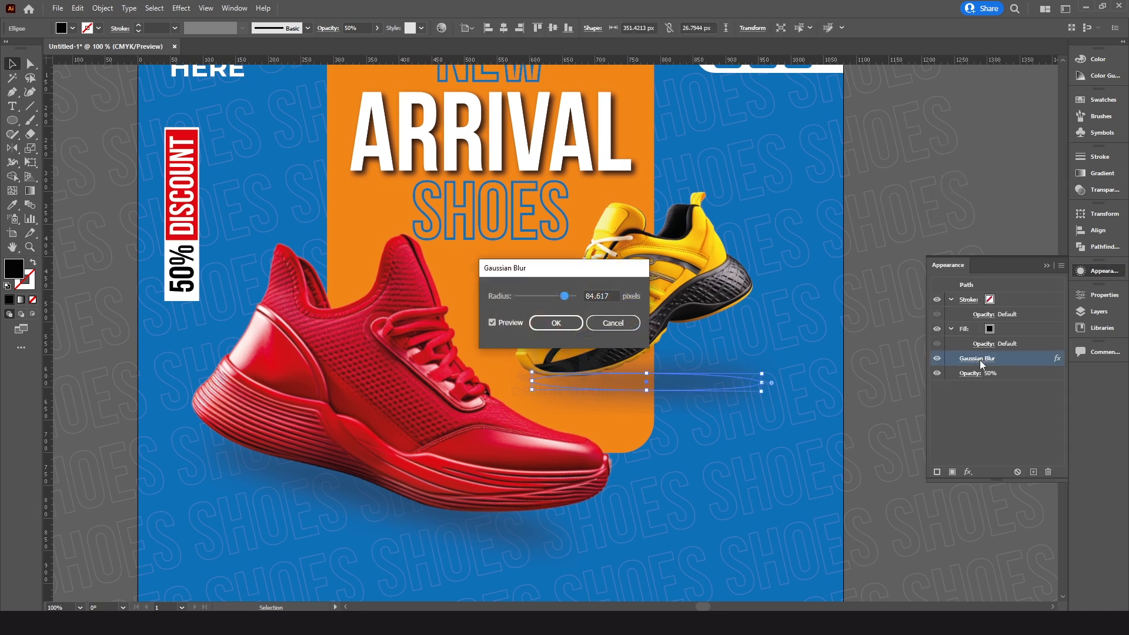
left_click(555, 296)
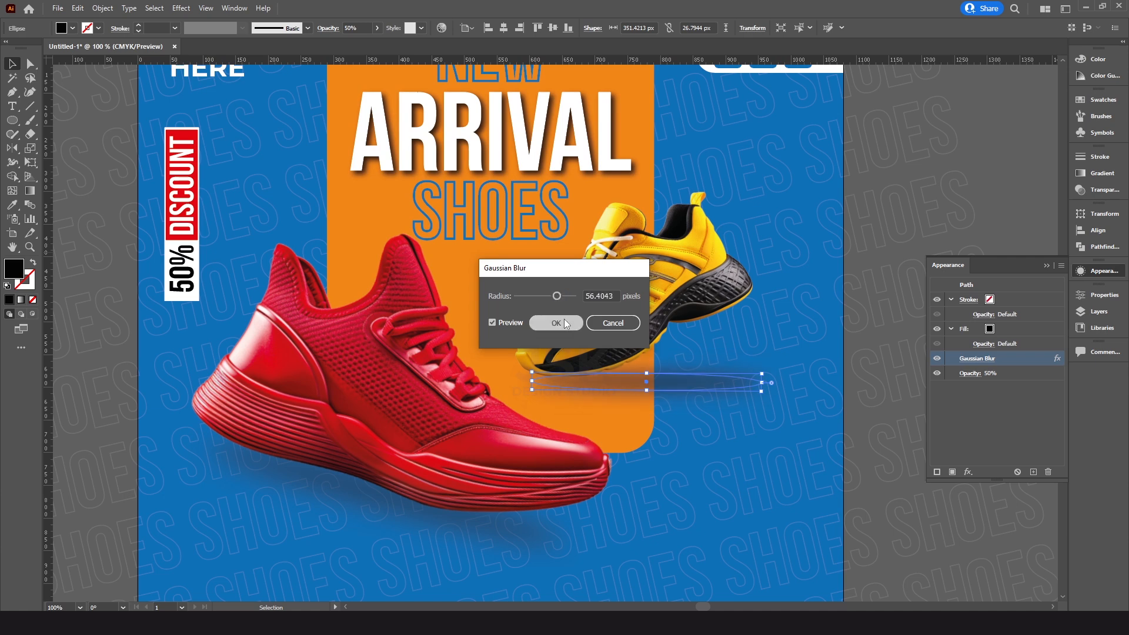
left_click(556, 323)
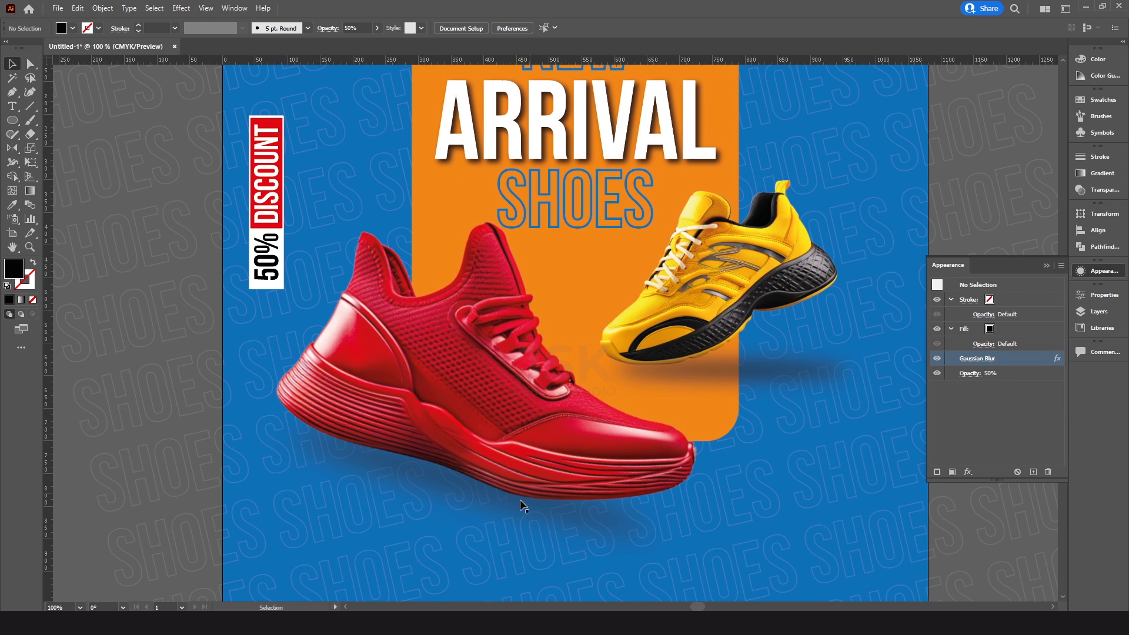
Rotate the red shoe's shadow ellipse to nearly horizontal and place it beneath the raised heel and the toe.
left_click_drag(525, 517, 530, 469)
key("e")
left_click_drag(684, 527, 698, 474)
key("v")
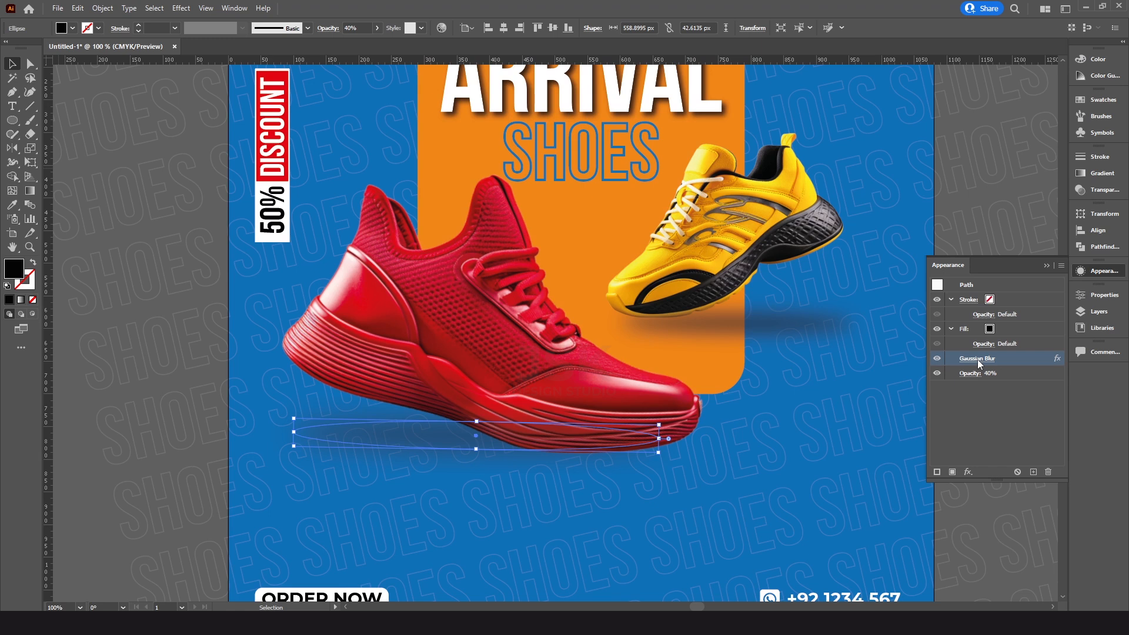
Reduce the Gaussian Blur radius of the red shoe's shadow and set the shadow's opacity to 50%.
left_click(979, 360)
double_click(593, 296)
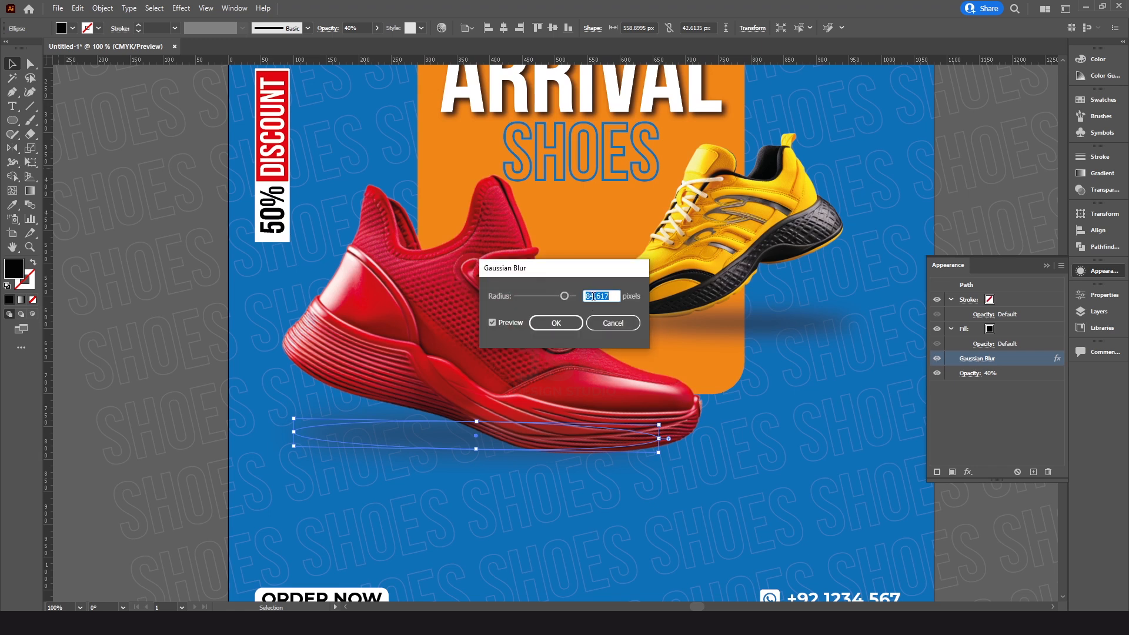
key("Return")
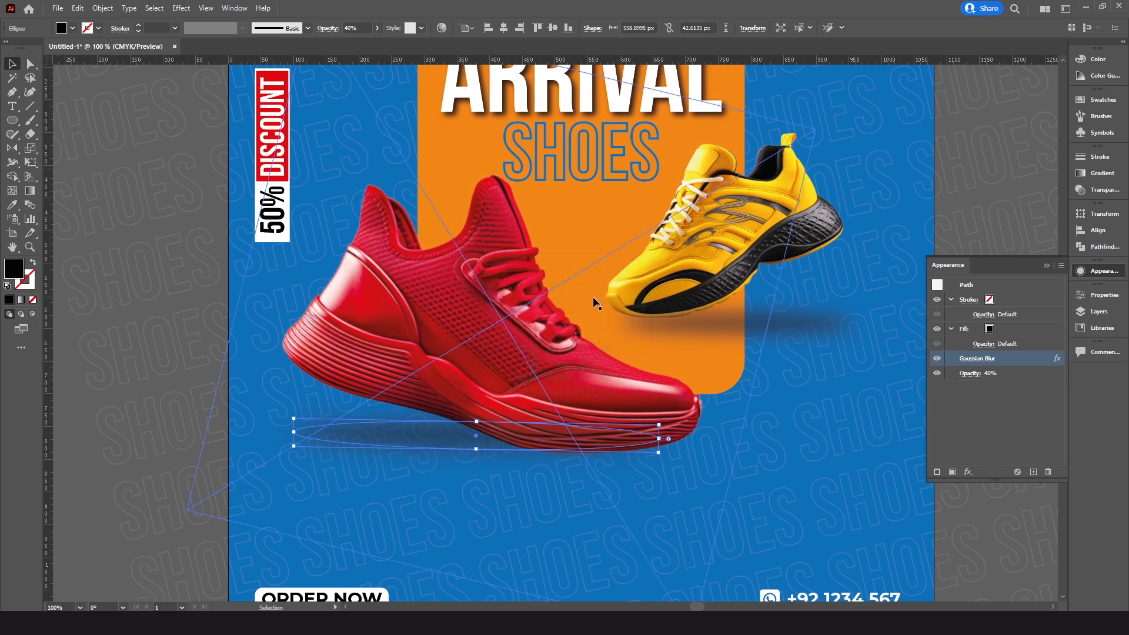
left_click(566, 347, "ctrl+alt")
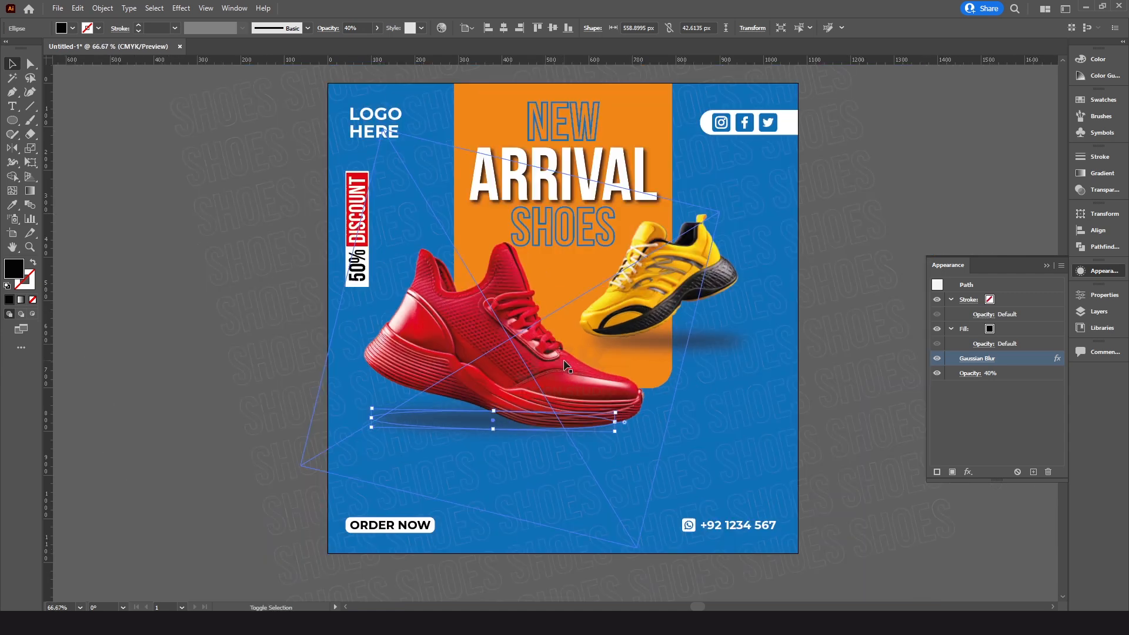
left_click(1104, 190)
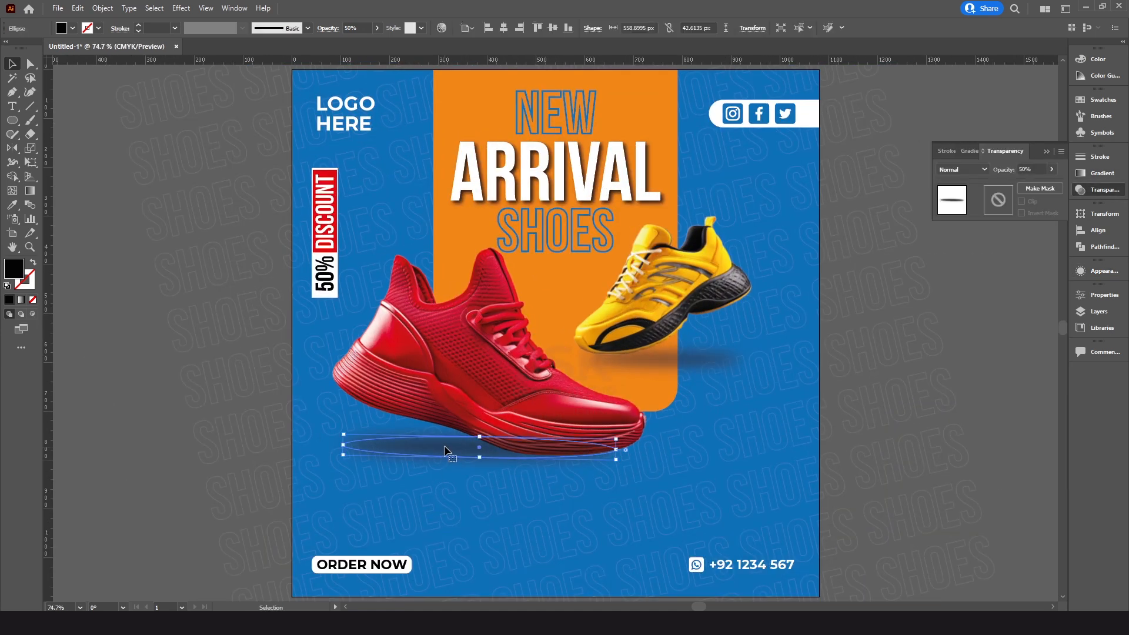
Move both shoes together with their shadows lower on the artboard.
left_click(475, 351)
left_click(707, 363, "shift")
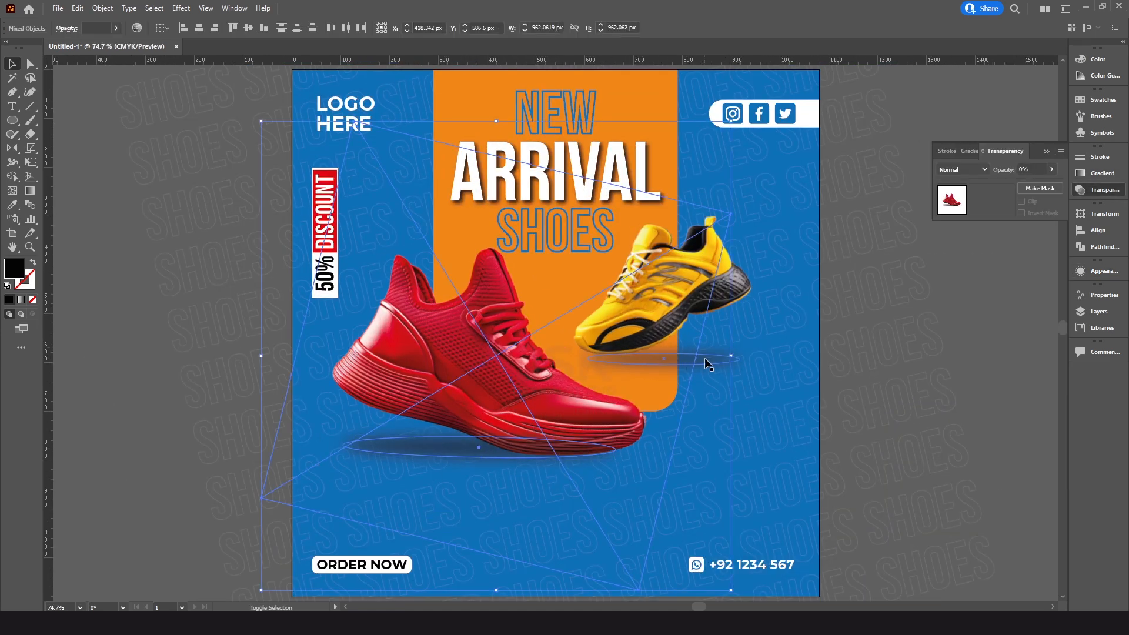
left_click_drag(725, 304, 710, 333)
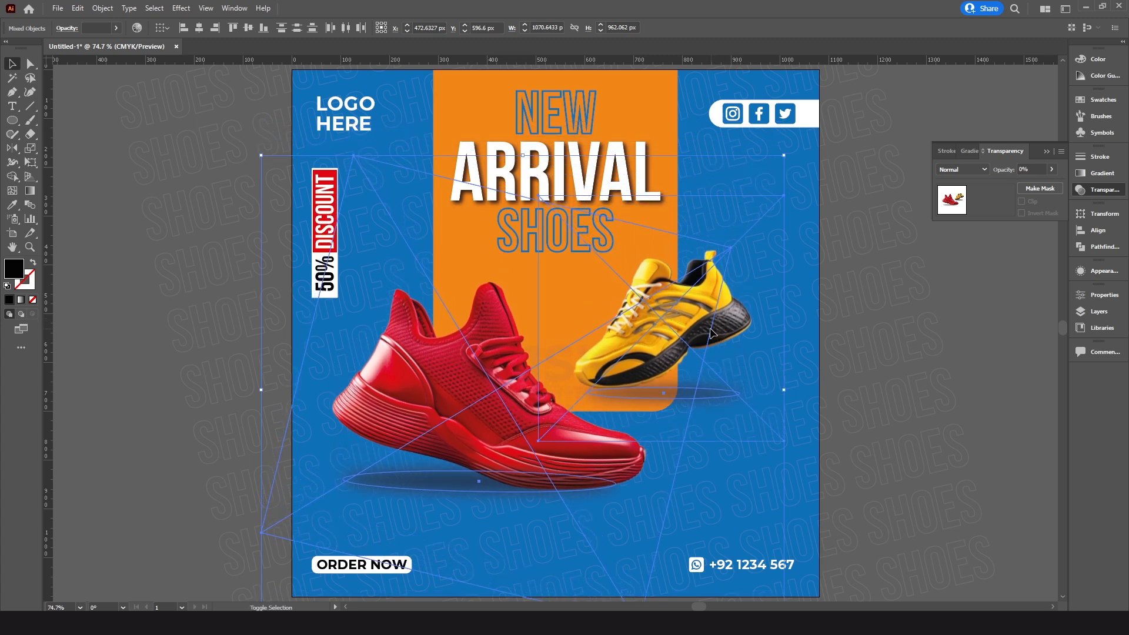
key("shift+Down")
key("shift+Down")
key("shift+Down")
key("shift+Down")
key("shift+Up")
key("shift+Up")
left_click(955, 346)
Move the orange panel down behind the shoes and extend its upper edge back to the artboard's top edge.
left_click_drag(941, 338, 953, 367)
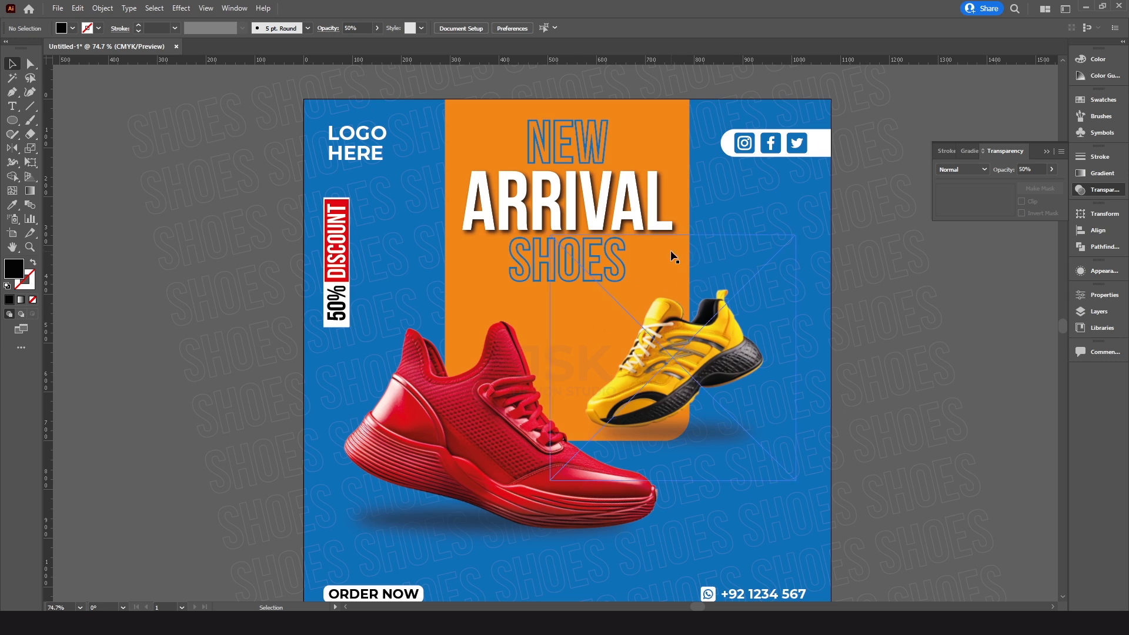
left_click_drag(678, 122, 679, 179)
left_click(59, 80)
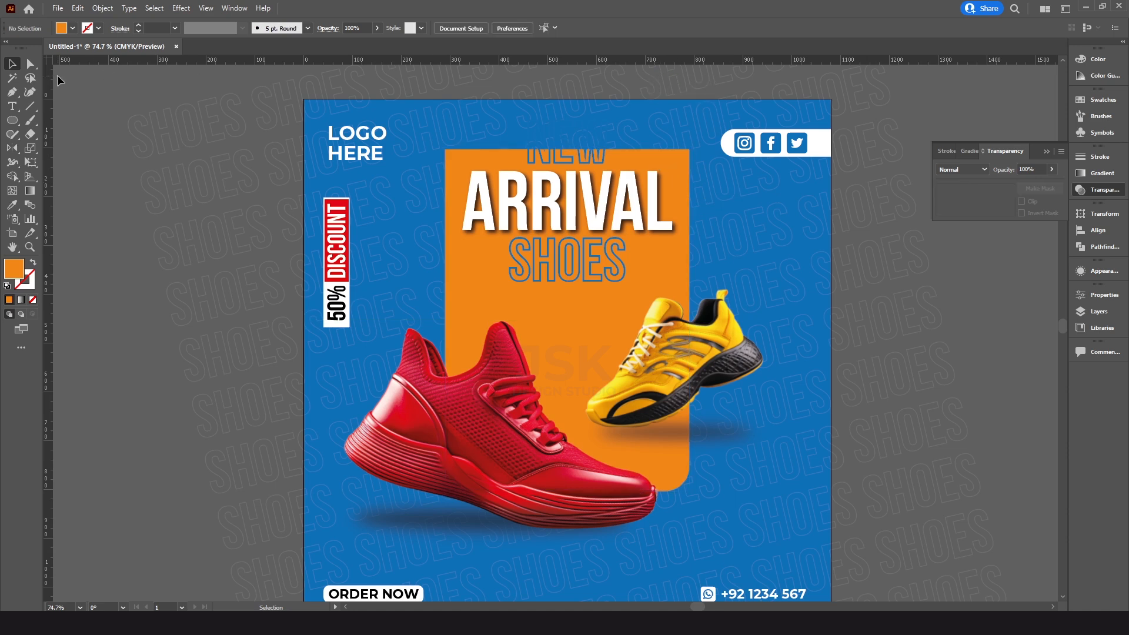
left_click(30, 63)
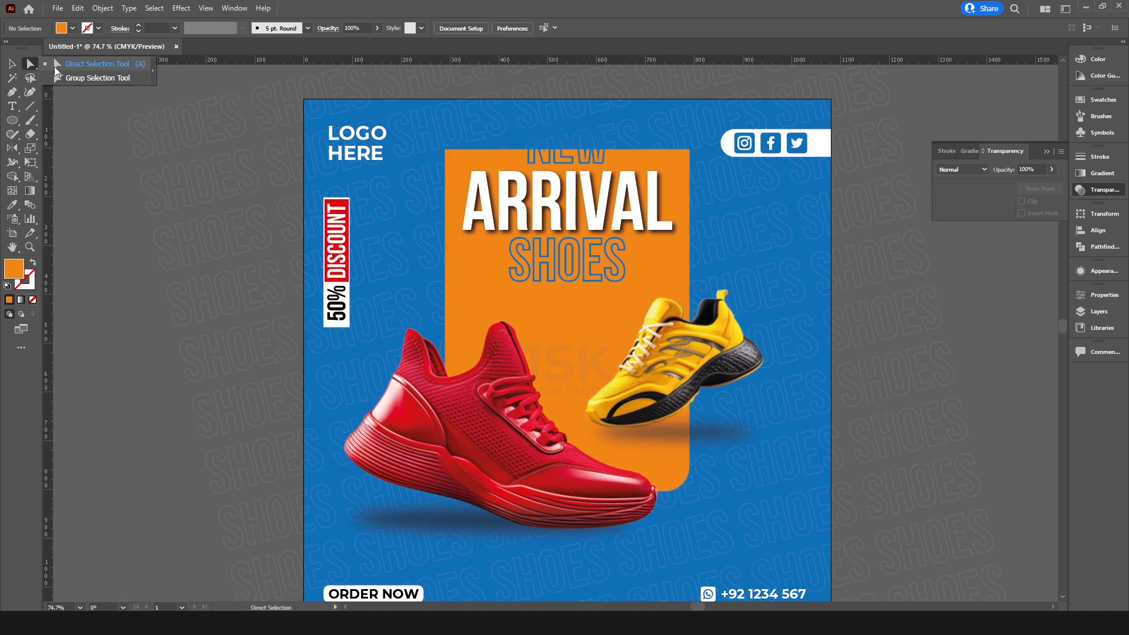
left_click(445, 150)
left_click_drag(691, 152, 690, 101)
Move the SHOES text down, and shift ARRIVAL and SHOES down together to widen the gaps between the headline lines.
key("v")
left_click(577, 262)
left_click_drag(588, 258, 591, 267)
left_click(603, 218, "shift")
left_click_drag(603, 217, 603, 228)
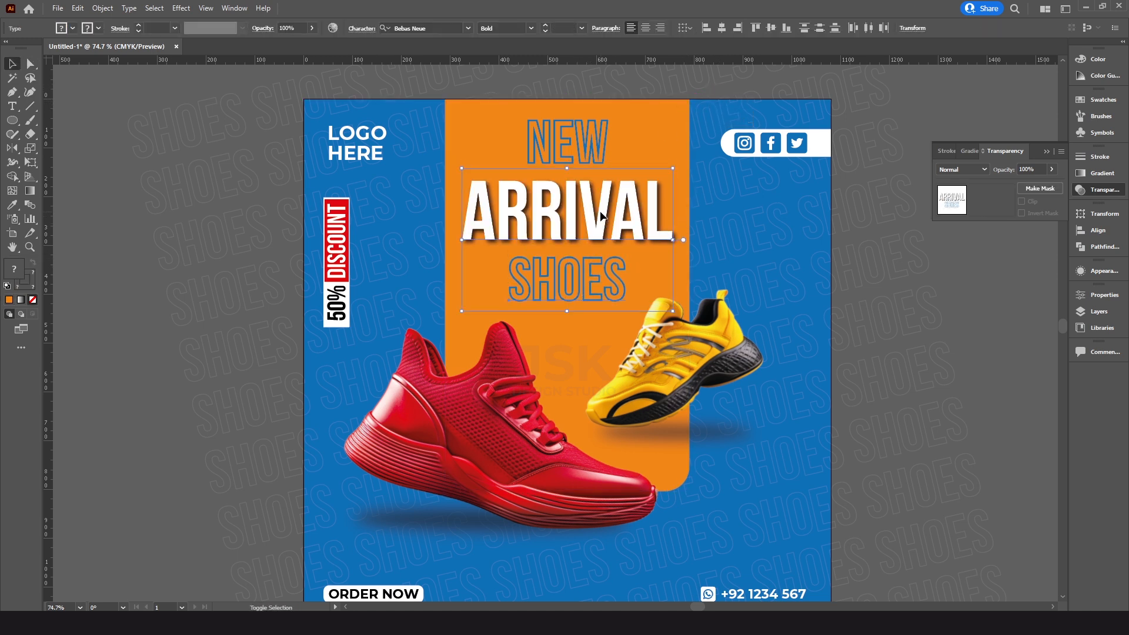
left_click(587, 148, "shift")
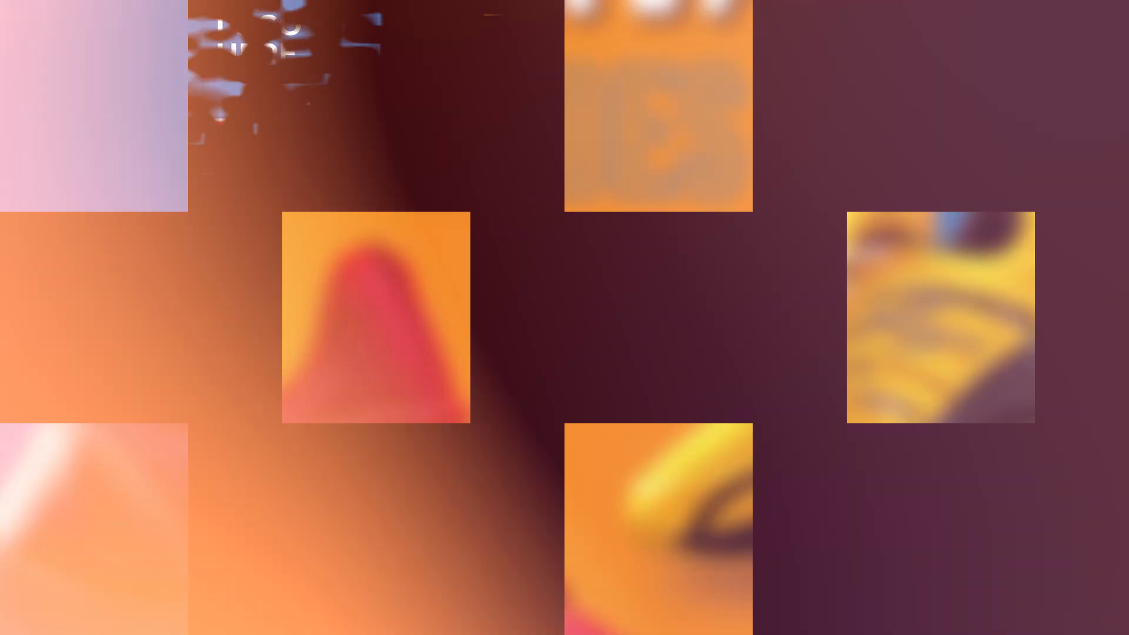